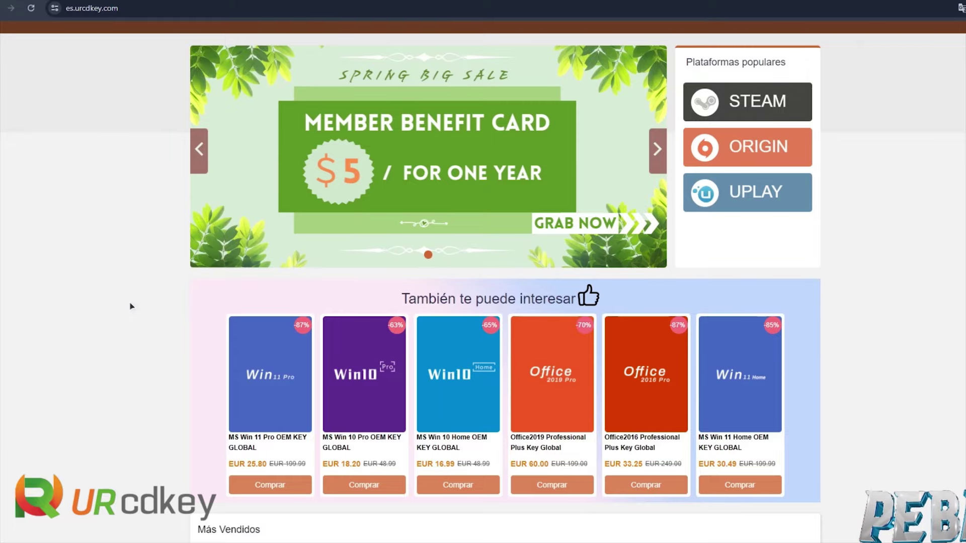
Open the MS Win 10 Pro OEM KEY product in URcdkey and choose Comprar.
scroll(131, 306, "down", 3)
scroll(222, 311, "up", 2)
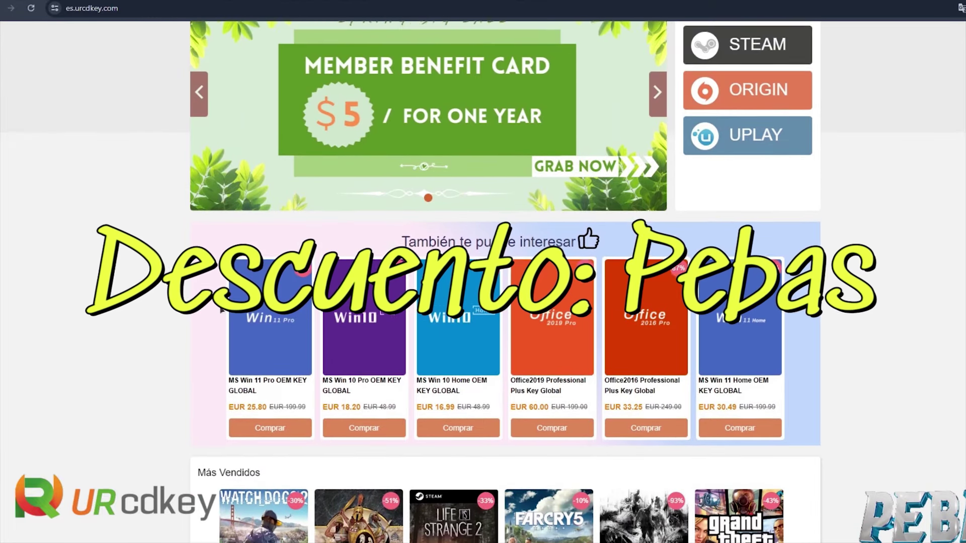
scroll(221, 311, "up", 3)
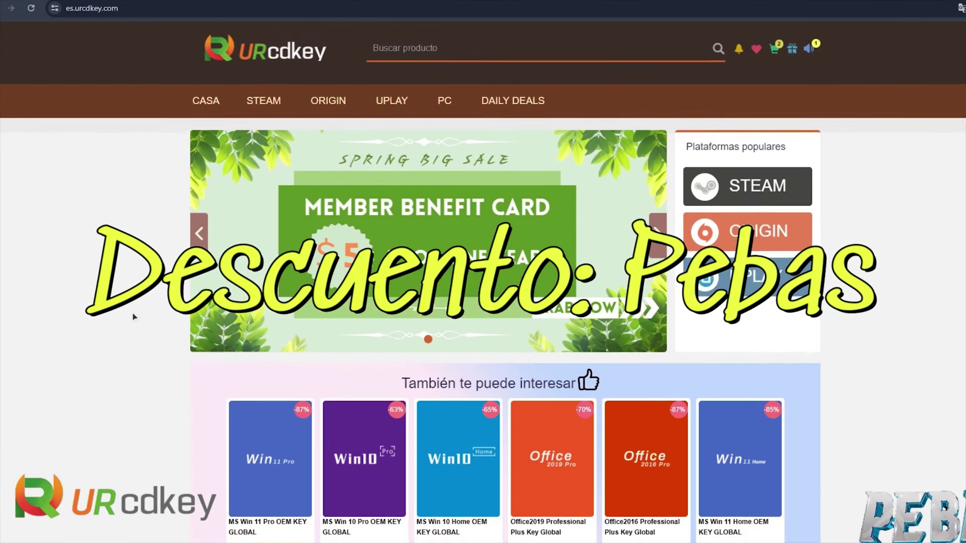
scroll(142, 333, "down", 2)
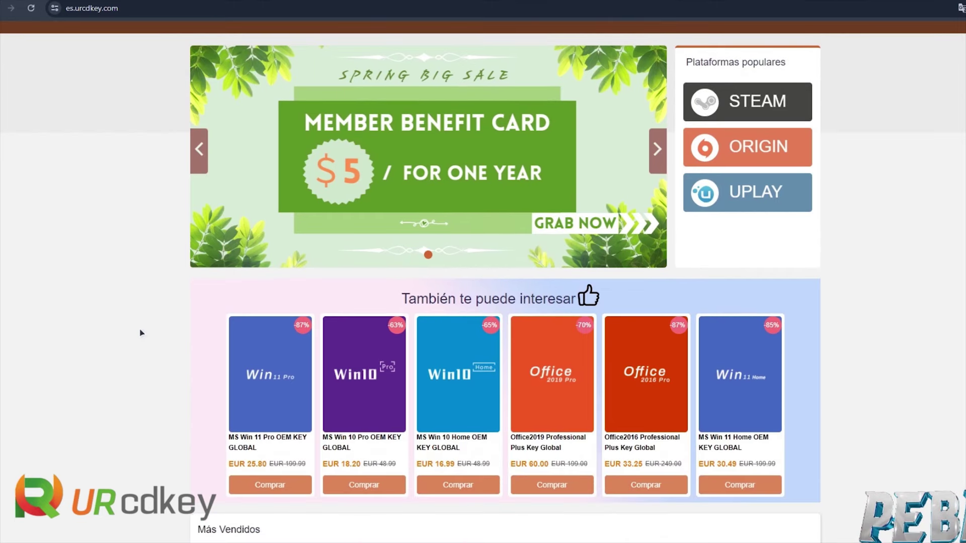
scroll(142, 332, "down", 1)
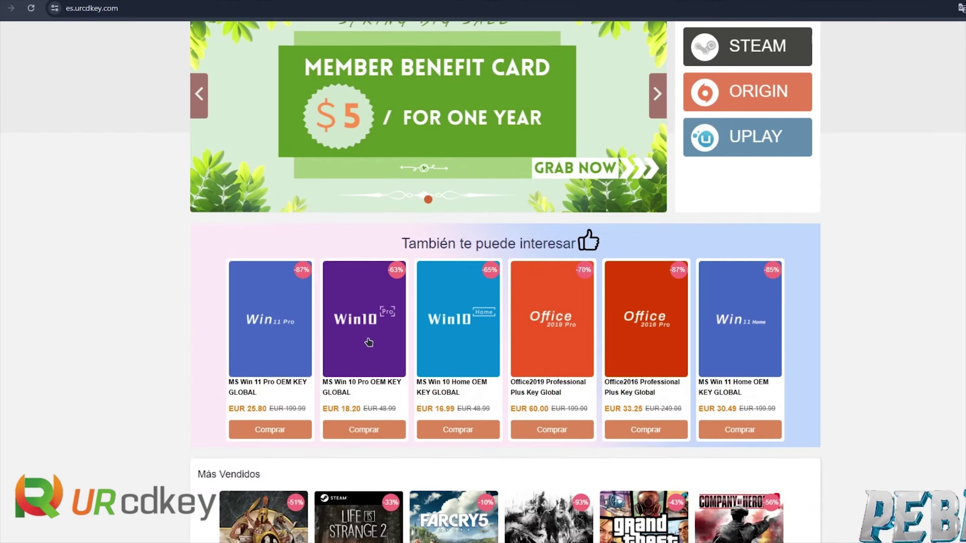
left_click(397, 394)
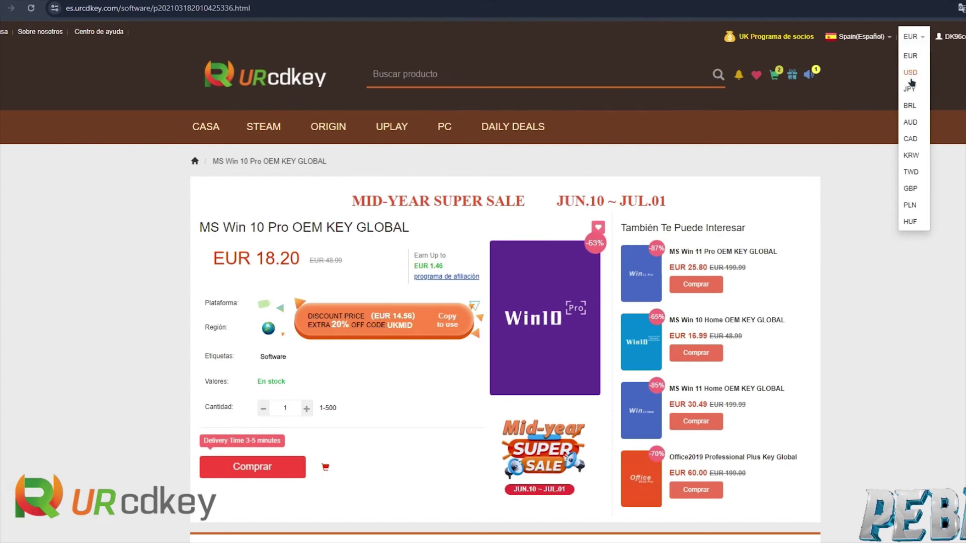
scroll(117, 393, "down", 1)
scroll(117, 393, "down", 1)
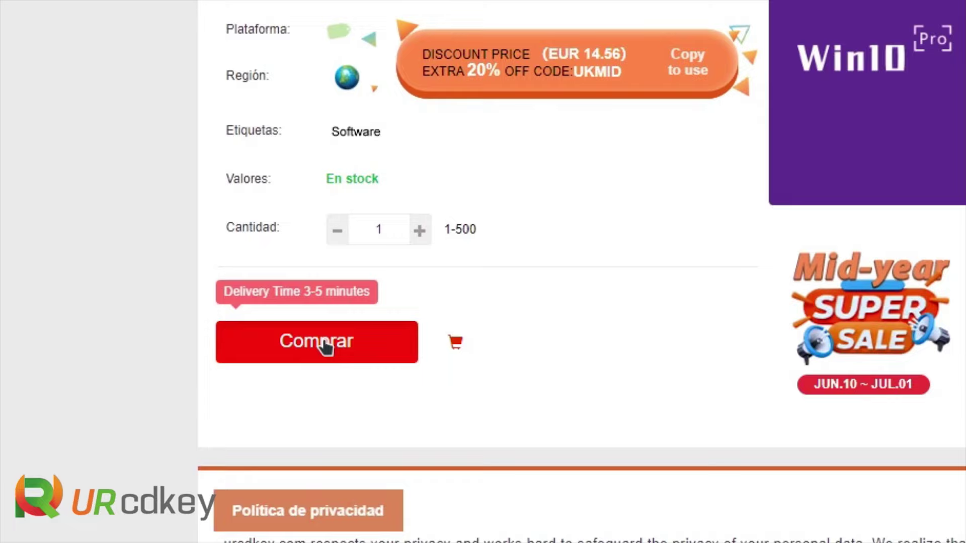
left_click(252, 414)
Apply promo code 'Pebas', dropping the checkout total to USD 15.43.
scroll(279, 375, "up", 2)
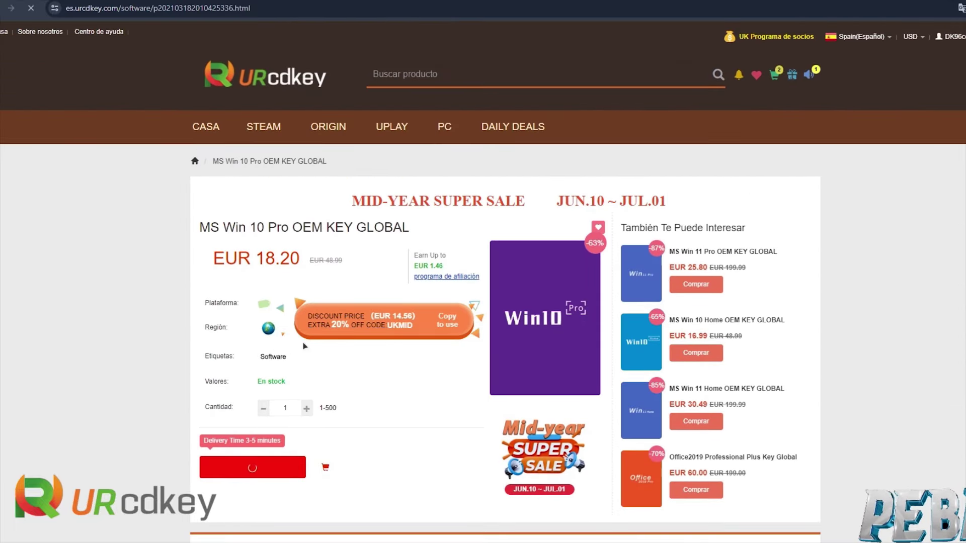
scroll(162, 342, "down", 1)
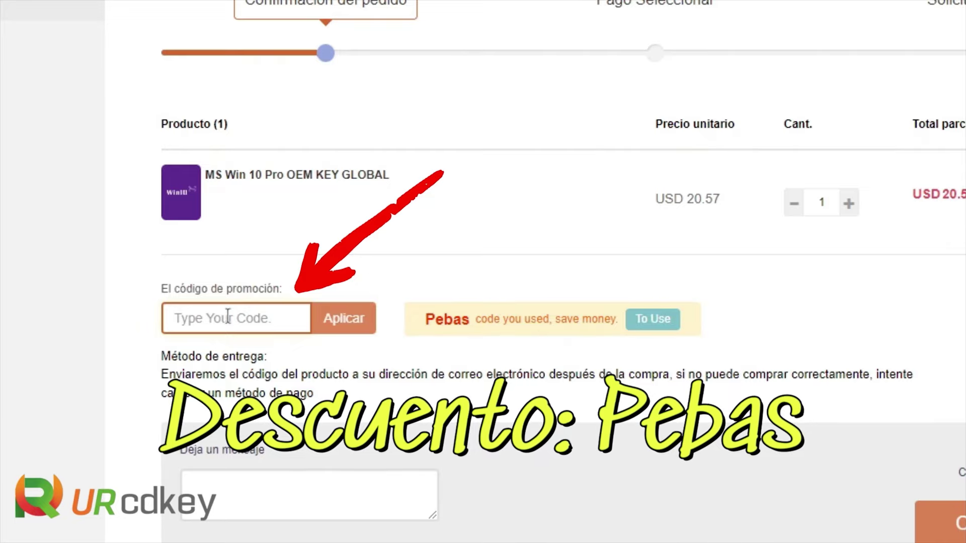
type("Pebas")
left_click(352, 324)
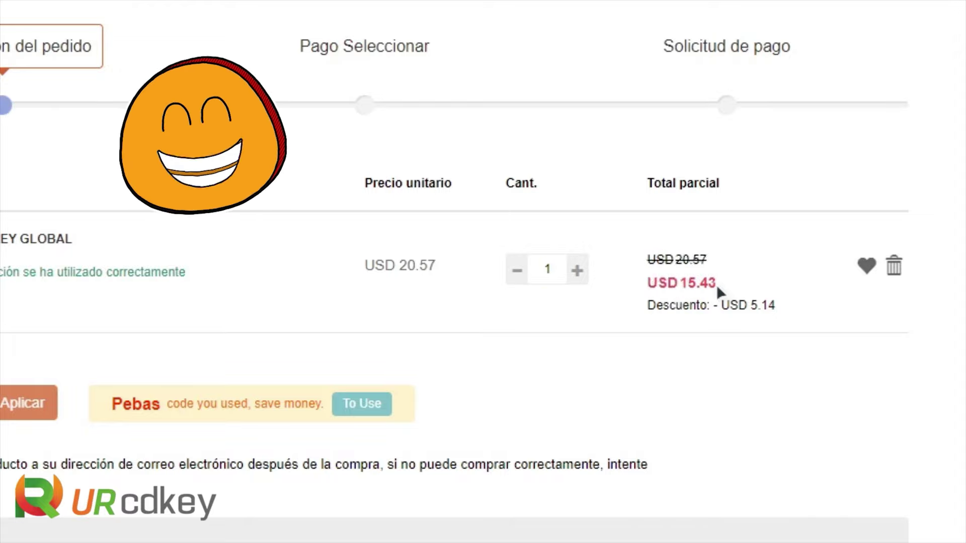
triple_click(723, 280)
left_click(728, 285)
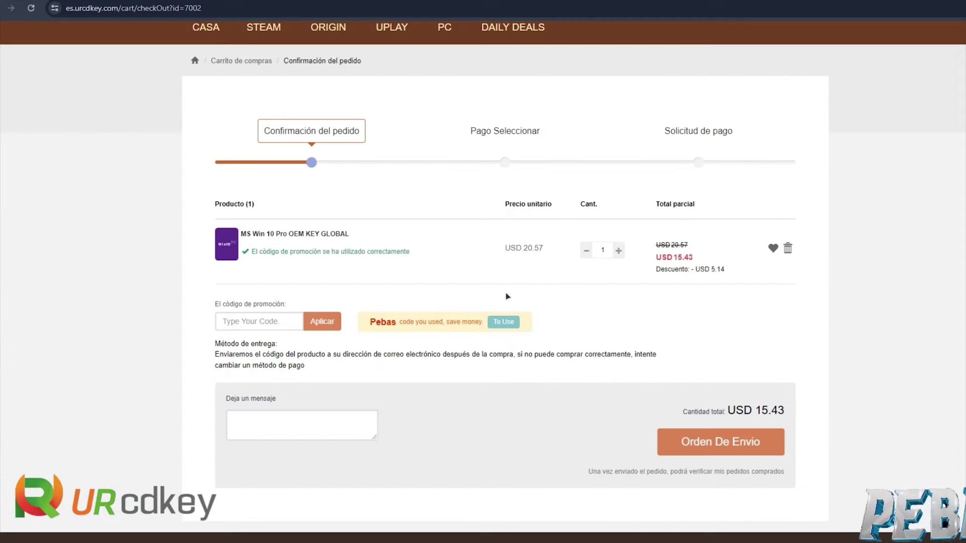
Submit the USD 15.43 Win 10 Pro order with Orden De Envio and review the confirmation email.
scroll(574, 284, "down", 1)
left_click(694, 443)
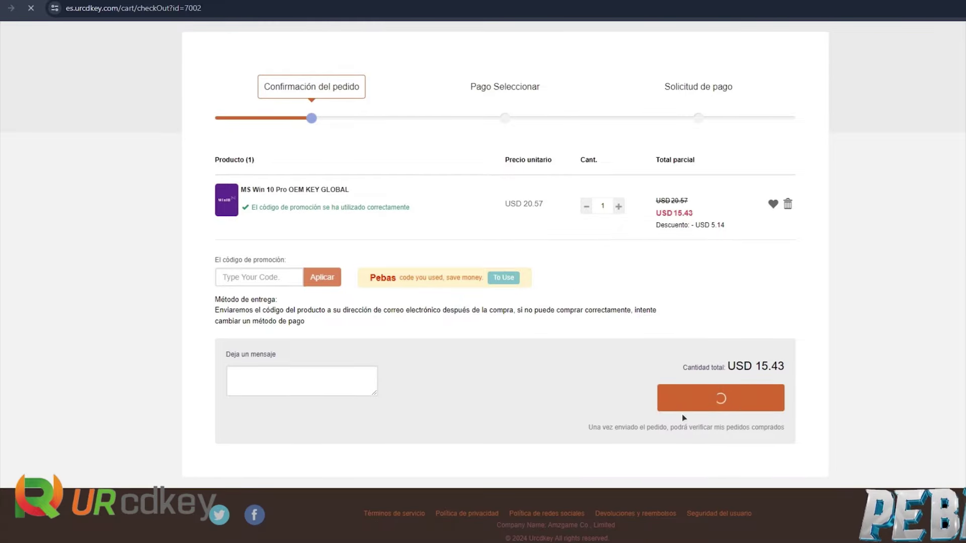
scroll(332, 327, "down", 1)
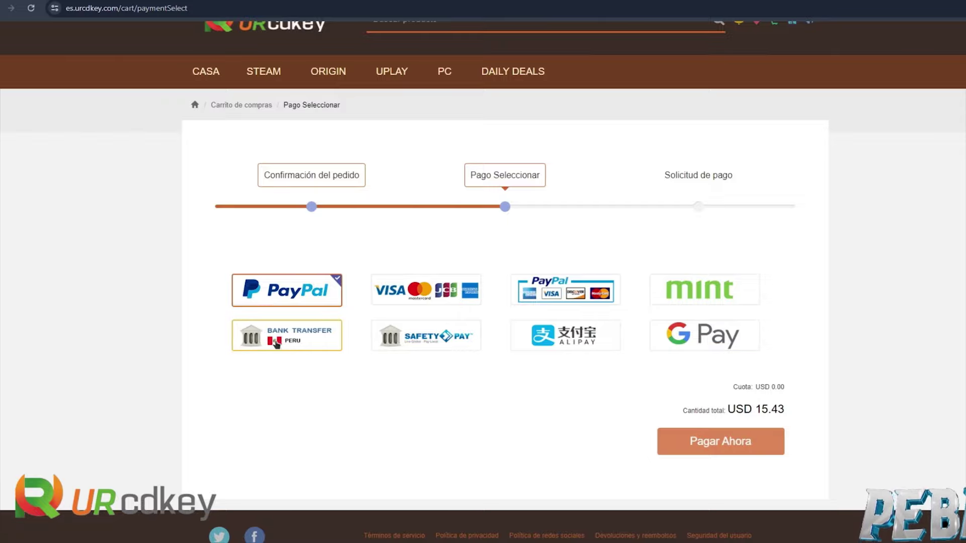
scroll(405, 360, "down", 1)
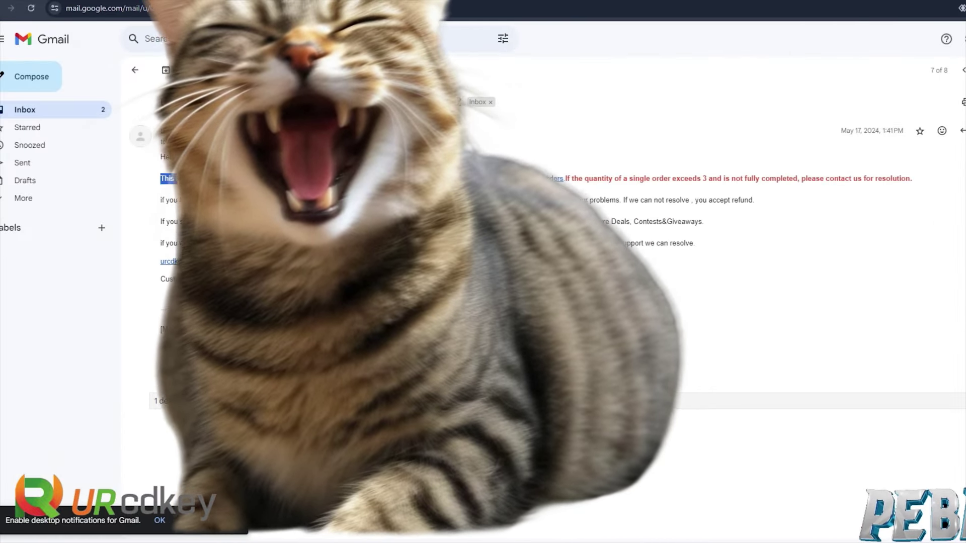
left_click_drag(189, 183, 729, 254)
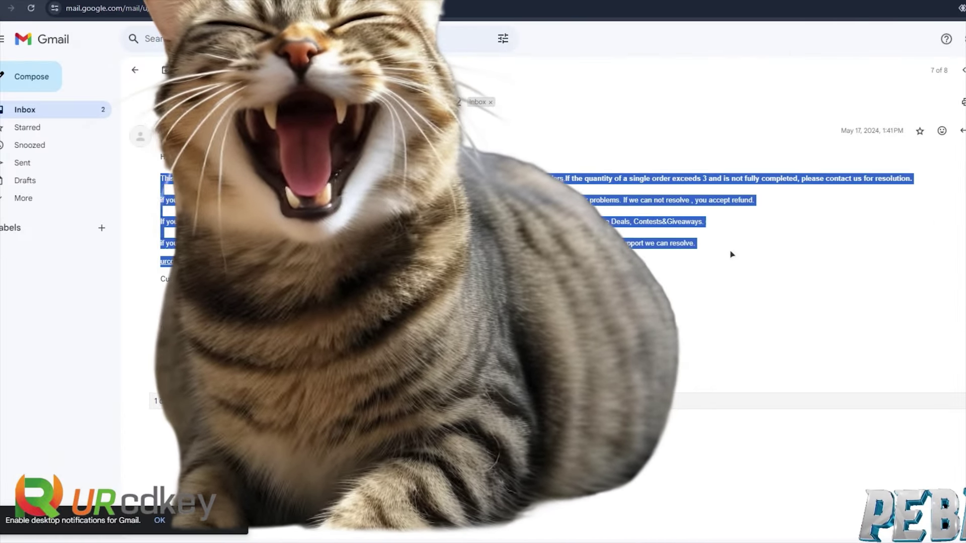
left_click(673, 297)
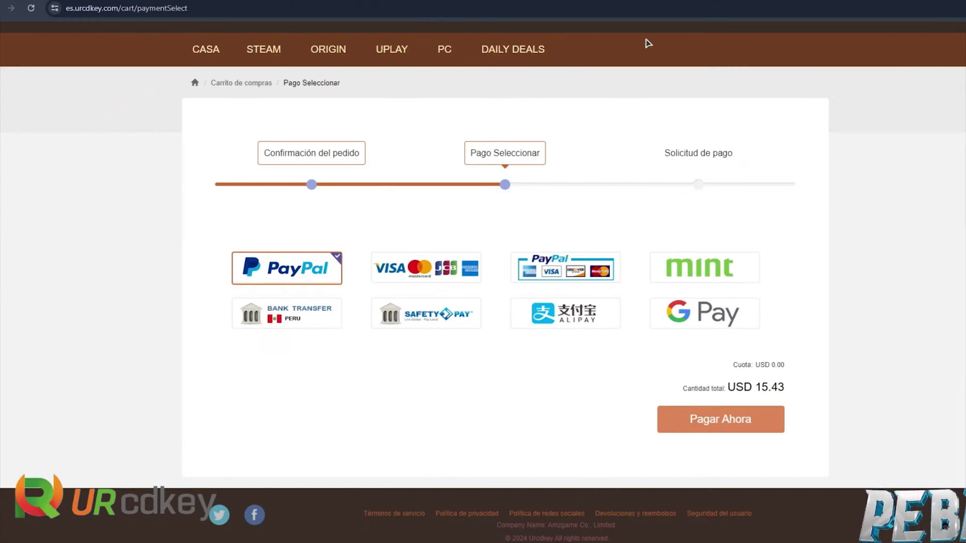
scroll(226, 144, "up", 3)
Open Mis pedidos comprados from the URcdkey user centre.
mouse_move(890, 35)
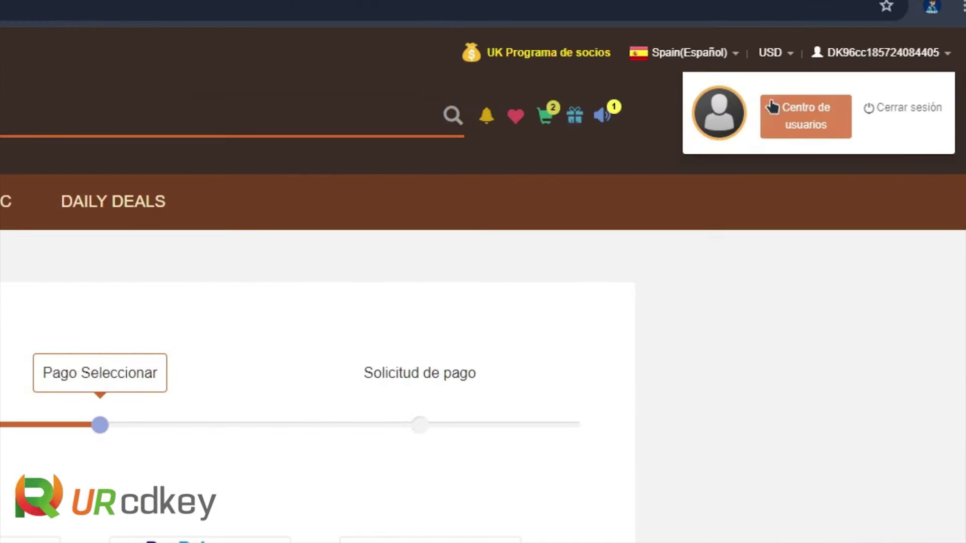
left_click(925, 67)
scroll(469, 296, "down", 1)
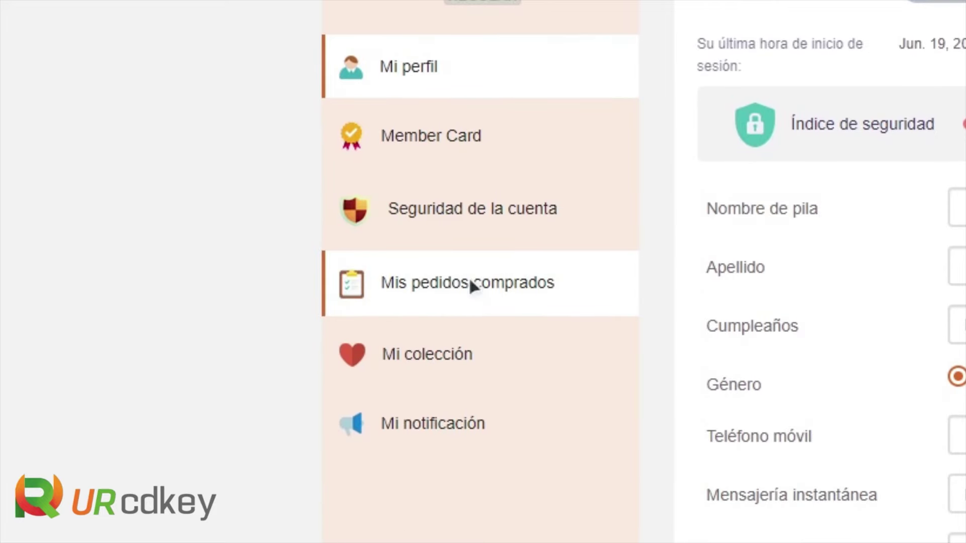
left_click(467, 282)
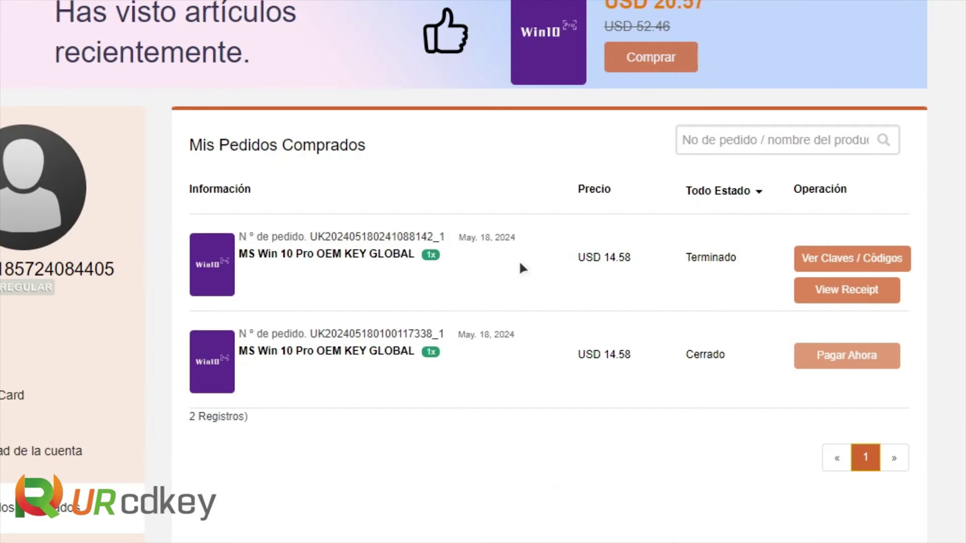
Reveal the finished order's key with Ver Claves / Códigos and select the key text.
left_click_drag(578, 261, 631, 259)
left_click_drag(691, 258, 697, 258)
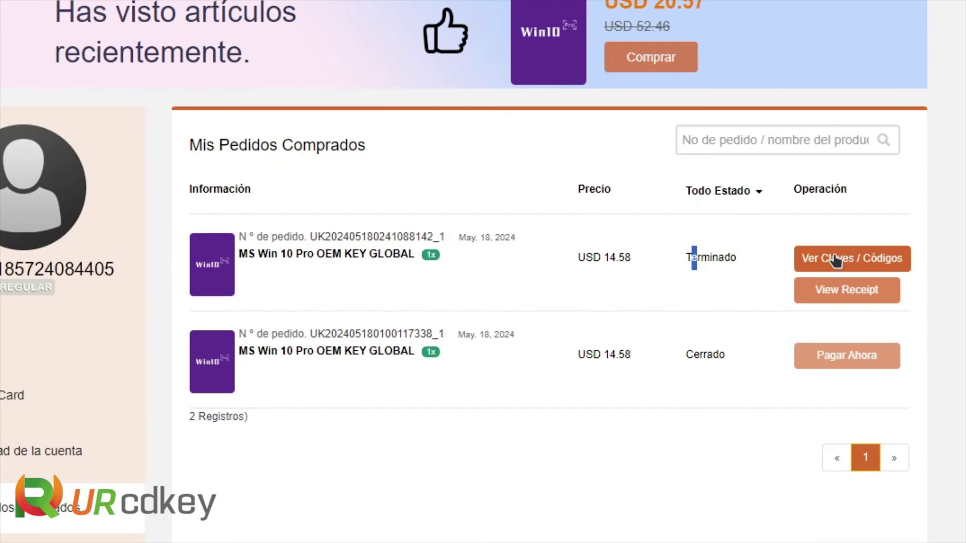
left_click(874, 260)
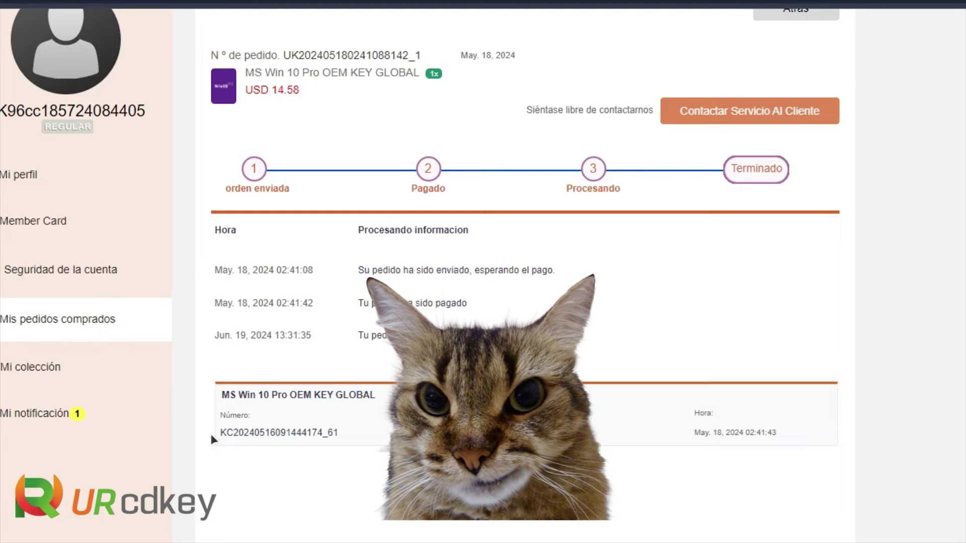
left_click_drag(212, 439, 388, 441)
left_click(393, 443)
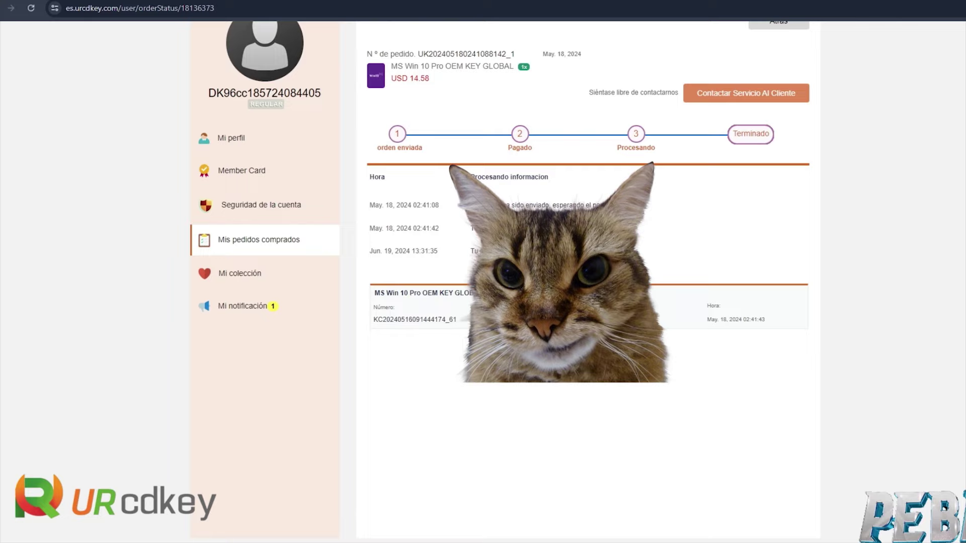
key("super")
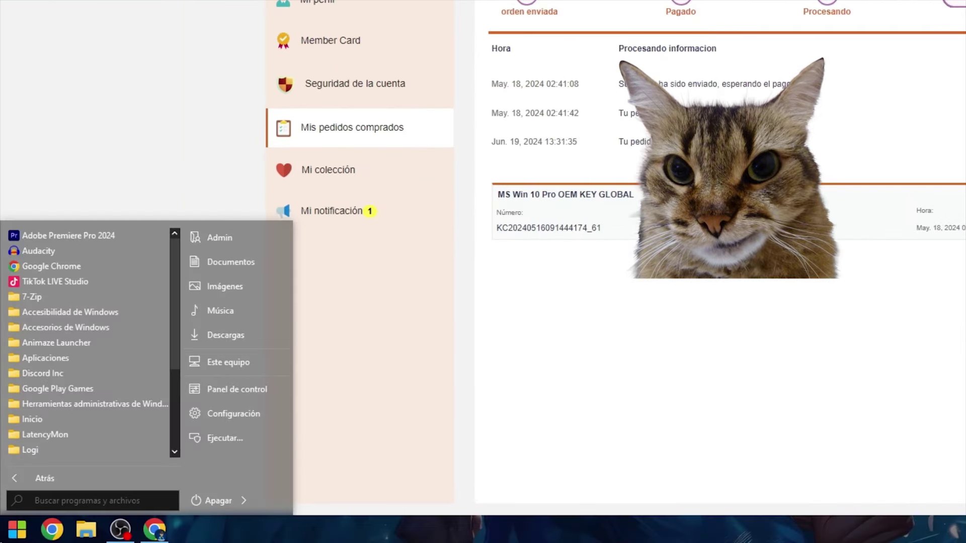
Open Control Panel and list all its items as small icons.
left_click(220, 394)
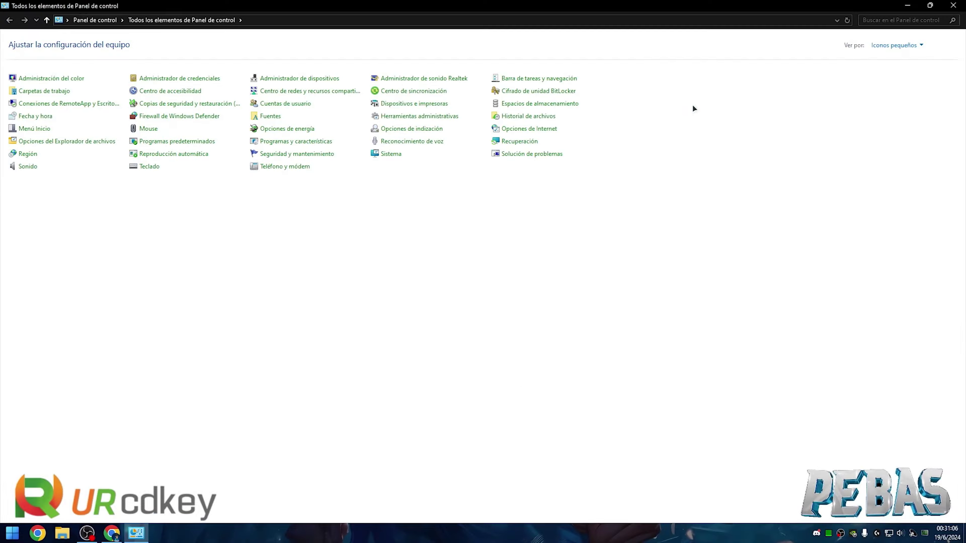
left_click(900, 45)
left_click(894, 59)
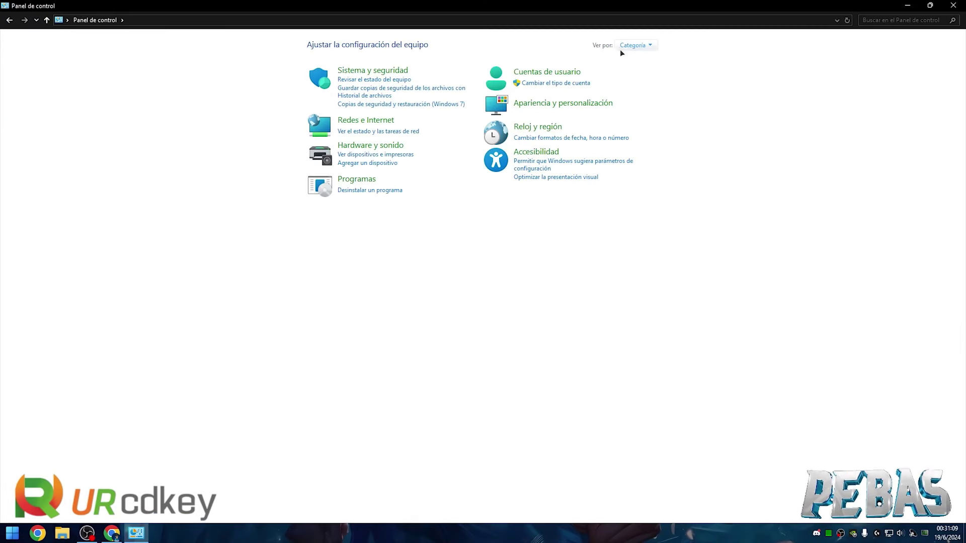
left_click(625, 45)
left_click(664, 87)
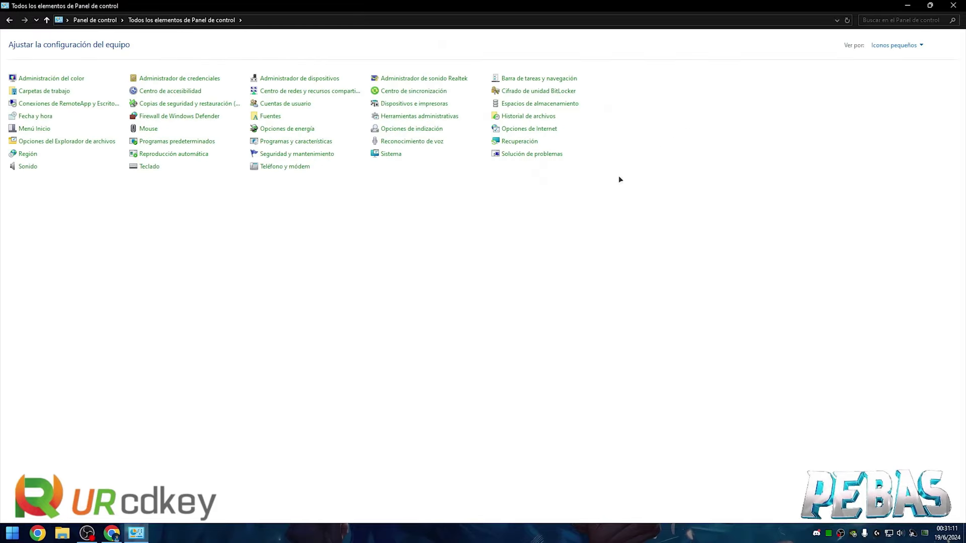
Open Sistema and follow the link to the Windows activation settings.
left_click(383, 156)
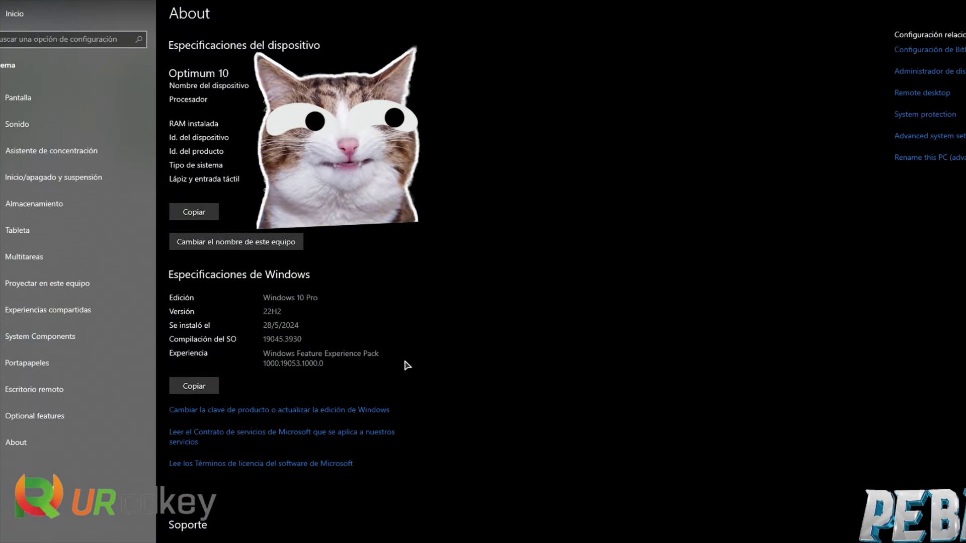
scroll(246, 355, "down", 2)
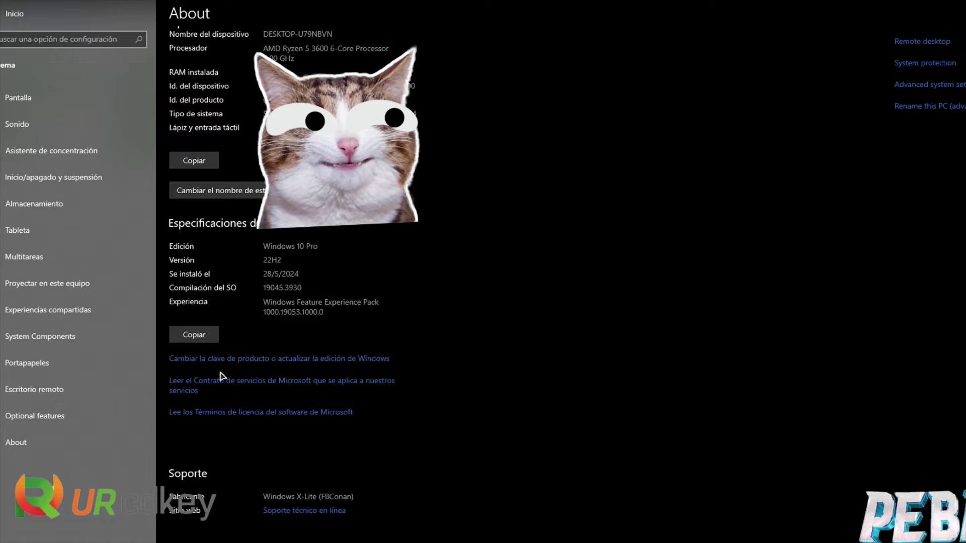
left_click(234, 359)
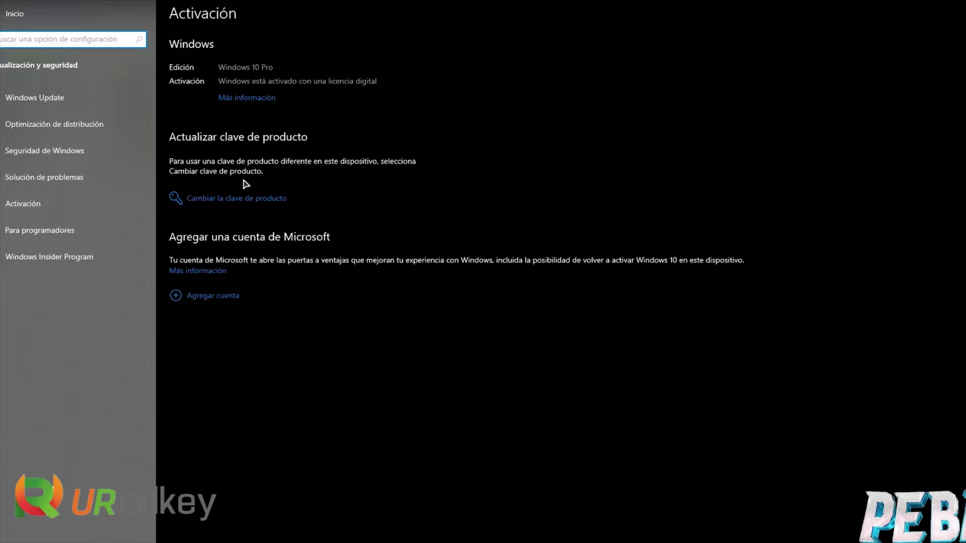
Paste the purchased key into the change product key dialog, then cancel it.
left_click(276, 199)
right_click(408, 281)
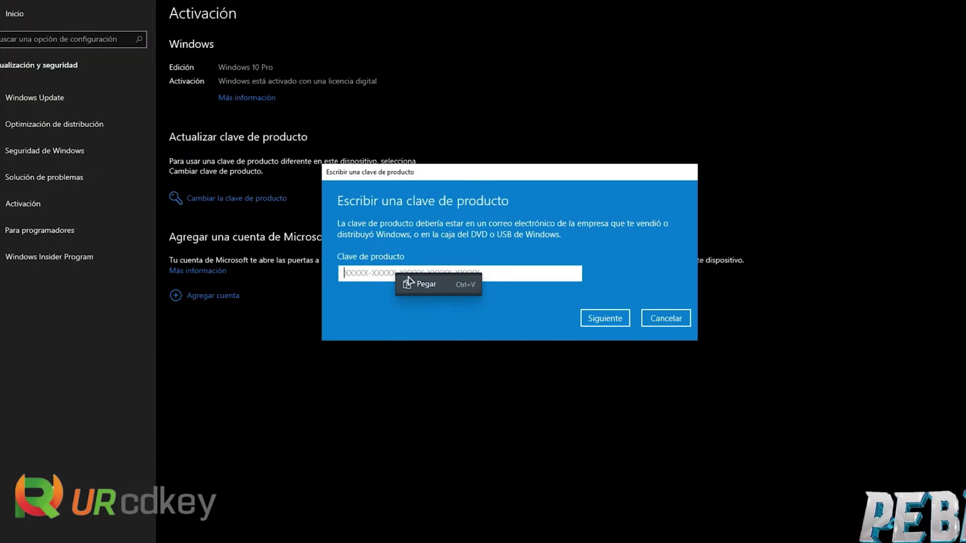
left_click(424, 283)
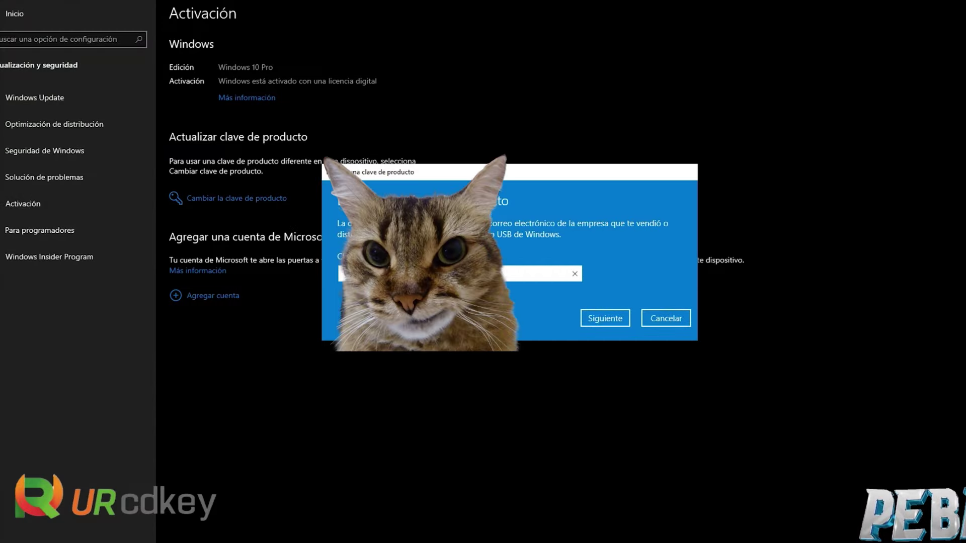
left_click(674, 324)
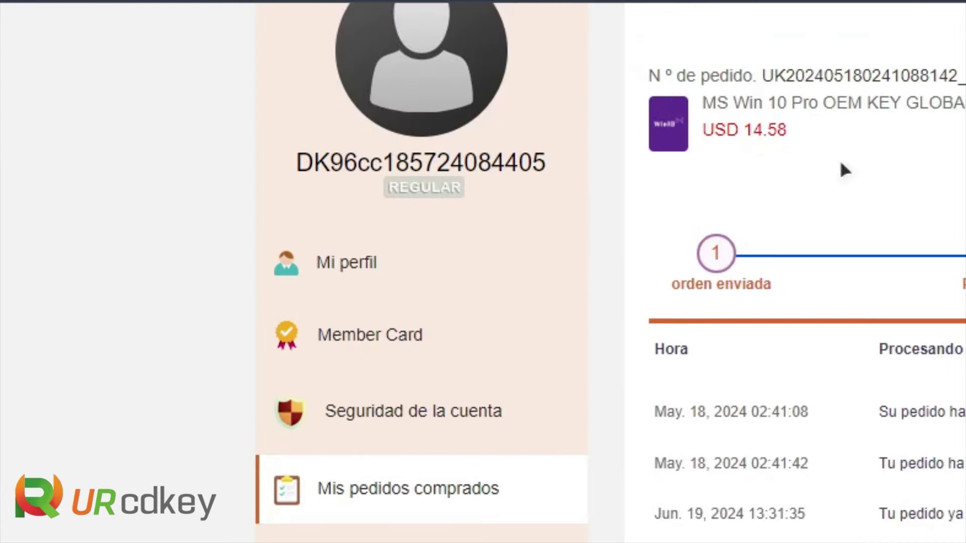
Return to the URcdkey homepage via its logo and browse the Windows and Office offers.
scroll(839, 168, "up", 5)
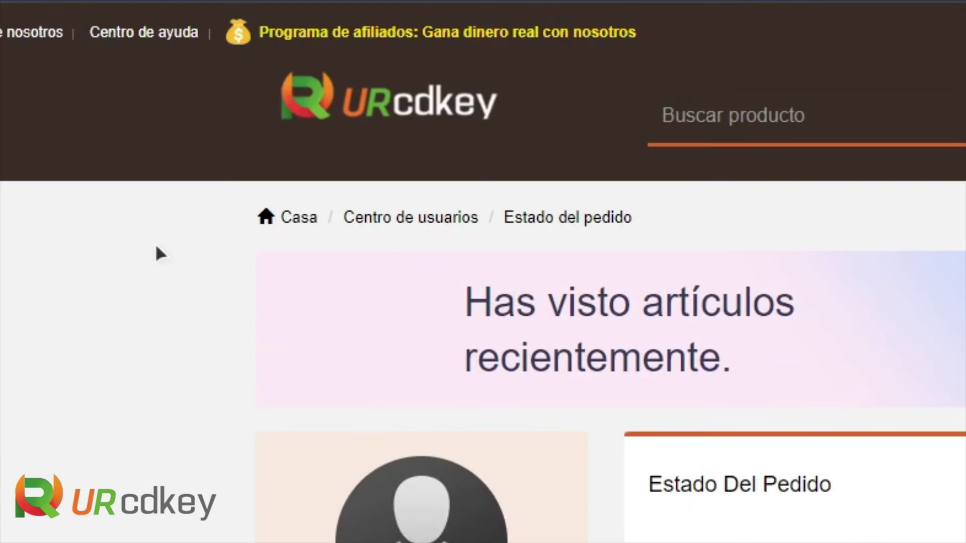
left_click(455, 98)
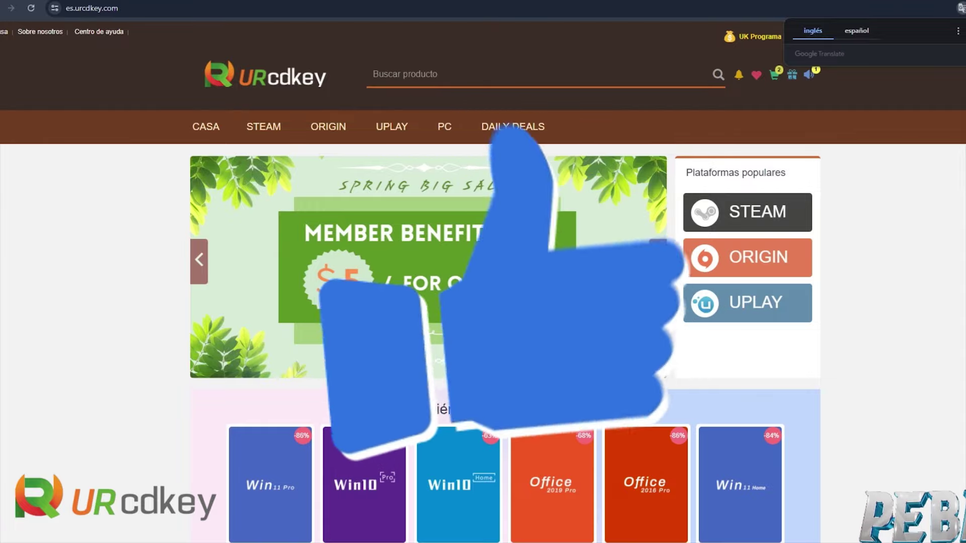
scroll(34, 244, "down", 2)
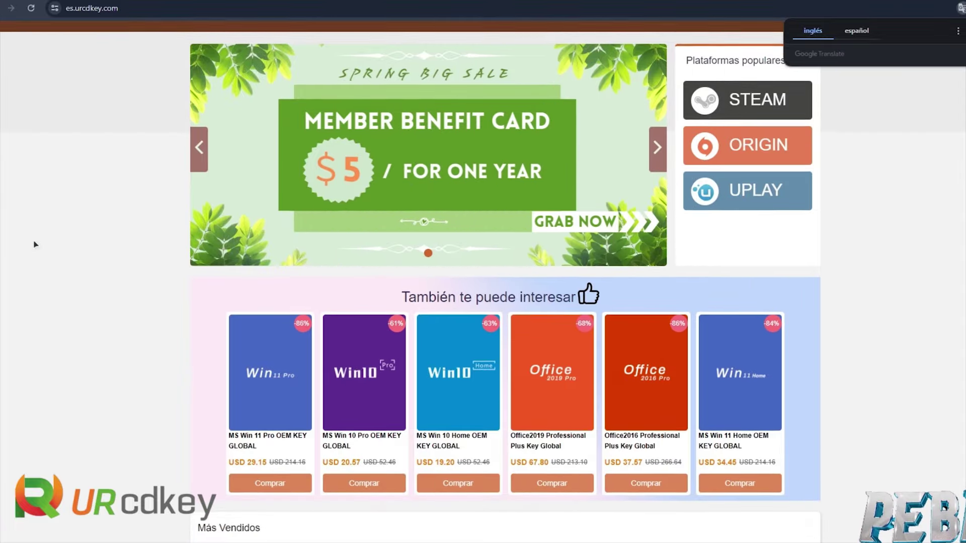
scroll(35, 244, "up", 2)
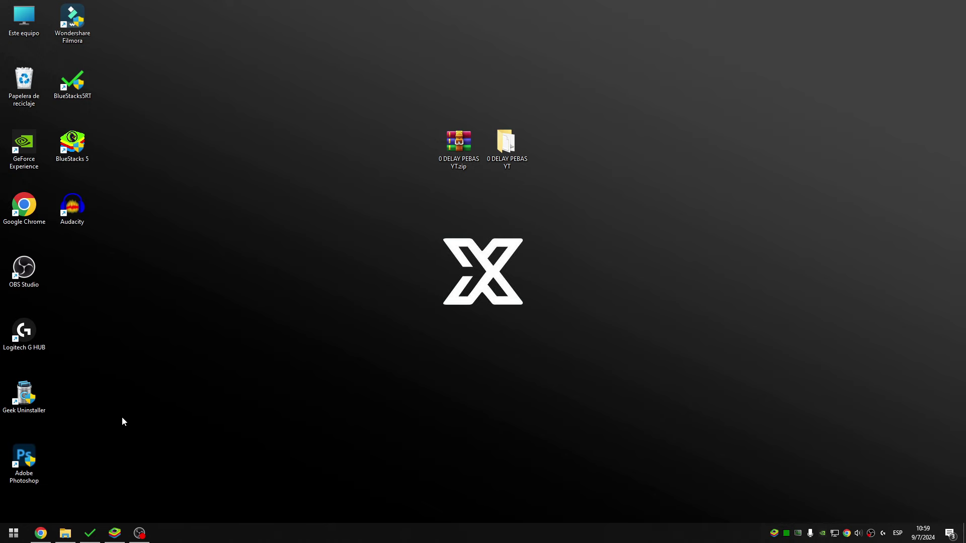
Search 'crear punt' in Start, open Crear un punto de restauración, and centre System Properties.
left_click(3, 534)
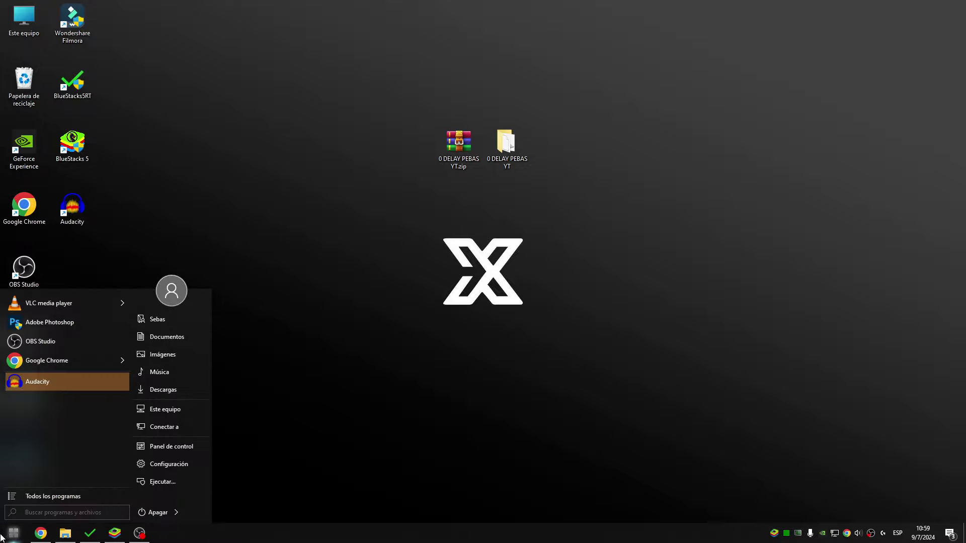
left_click(2, 536)
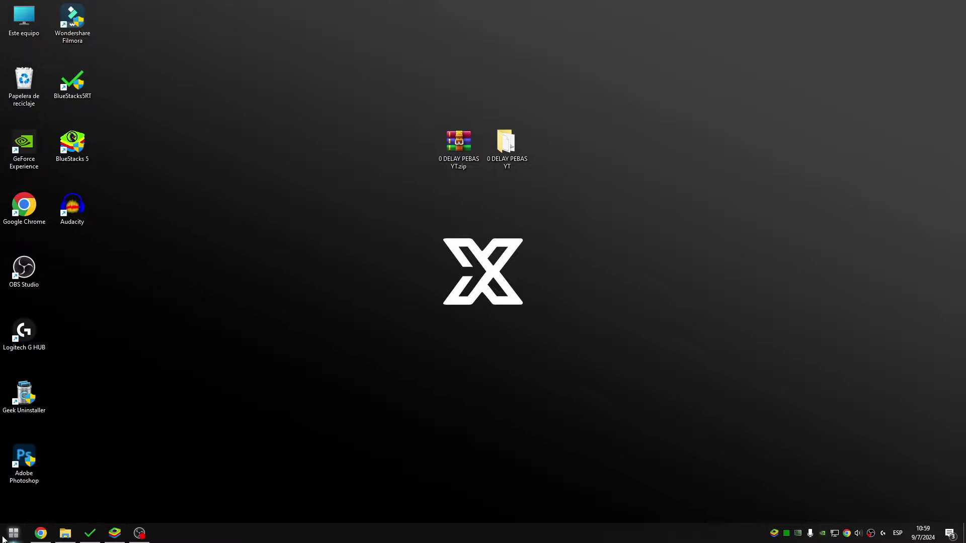
key("super")
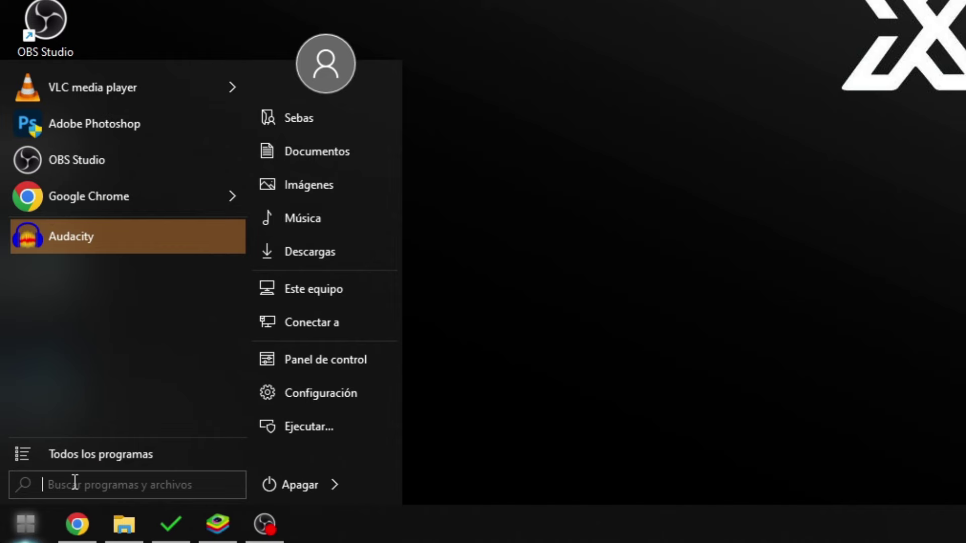
type("crear punt")
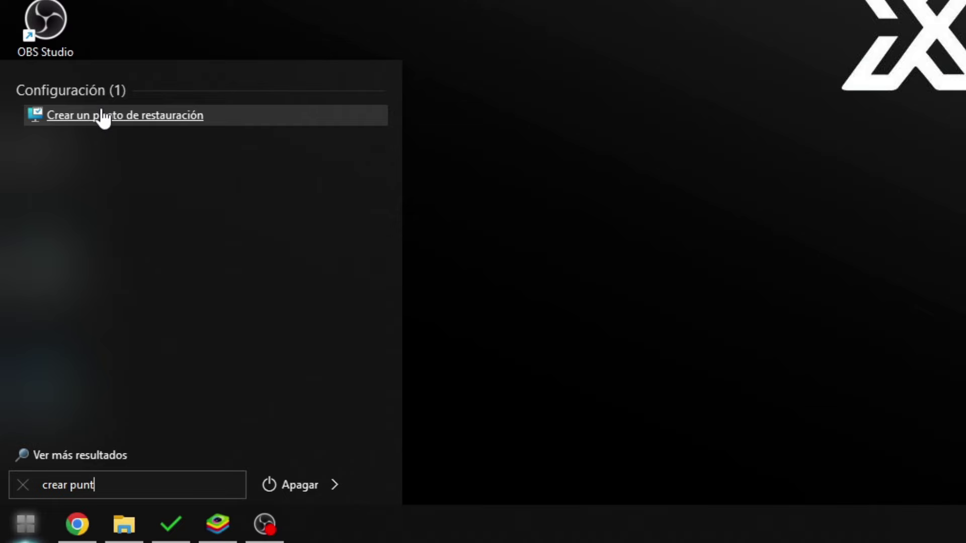
left_click(103, 115)
left_click_drag(217, 108, 474, 194)
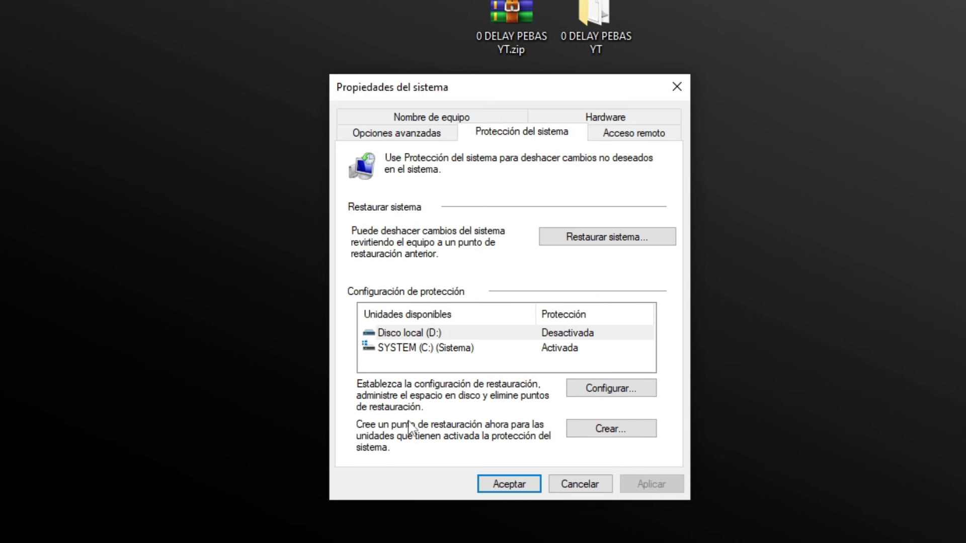
Create a restore point described 'Free', then close the success message and System Properties.
left_click(603, 439)
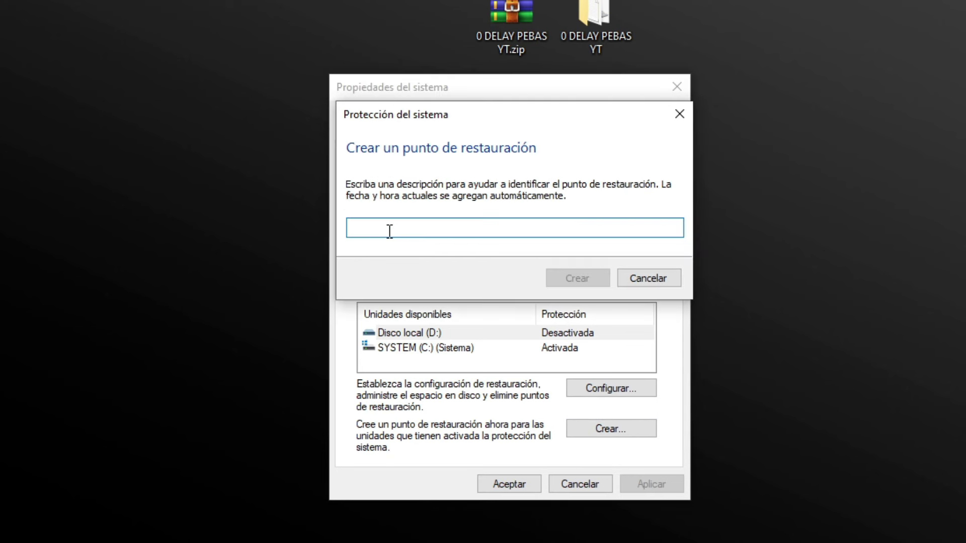
type("Free")
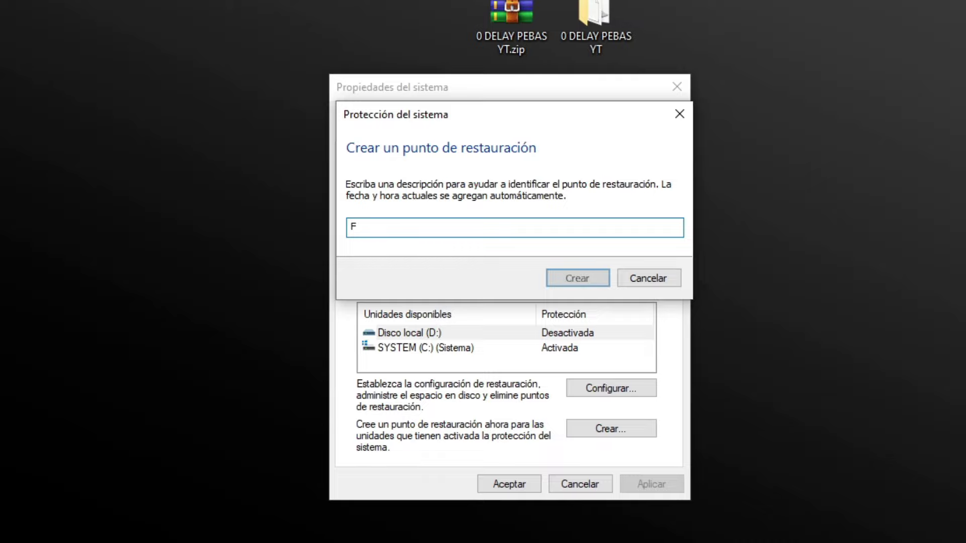
double_click(388, 225)
left_click(573, 277)
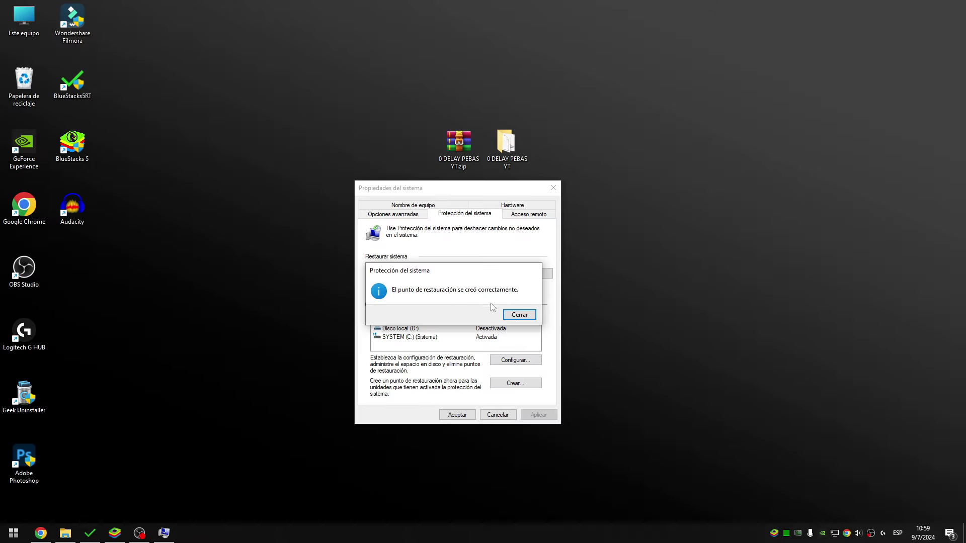
left_click(616, 309)
left_click(509, 484)
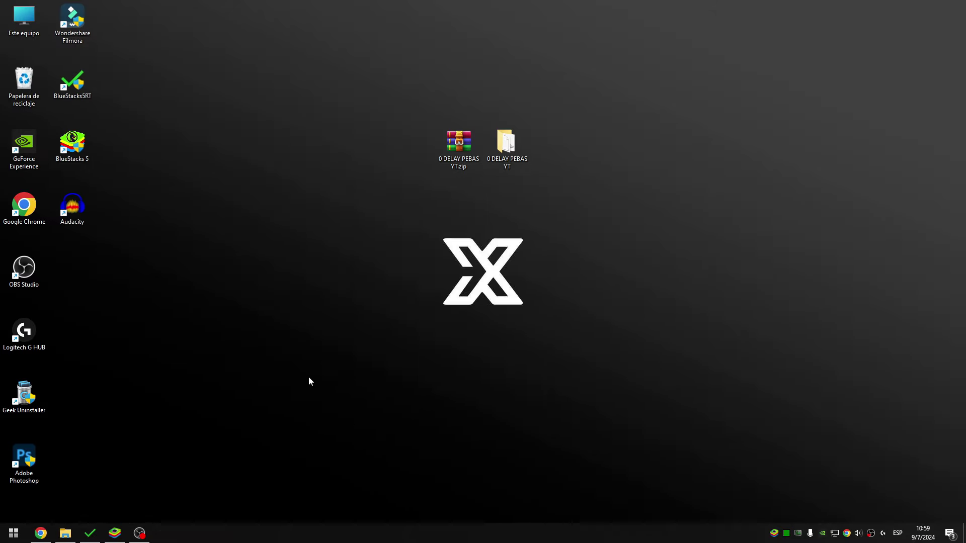
left_click(14, 534)
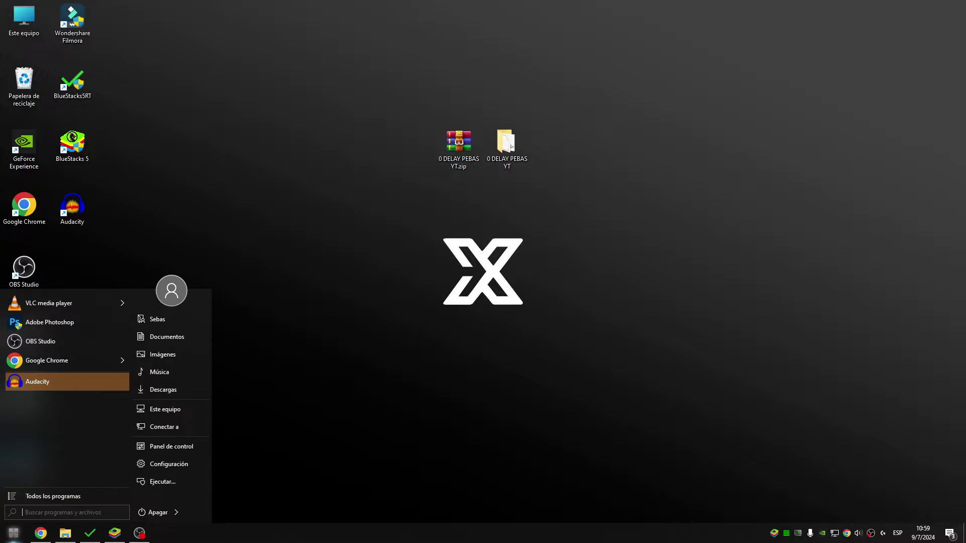
type("crear punto")
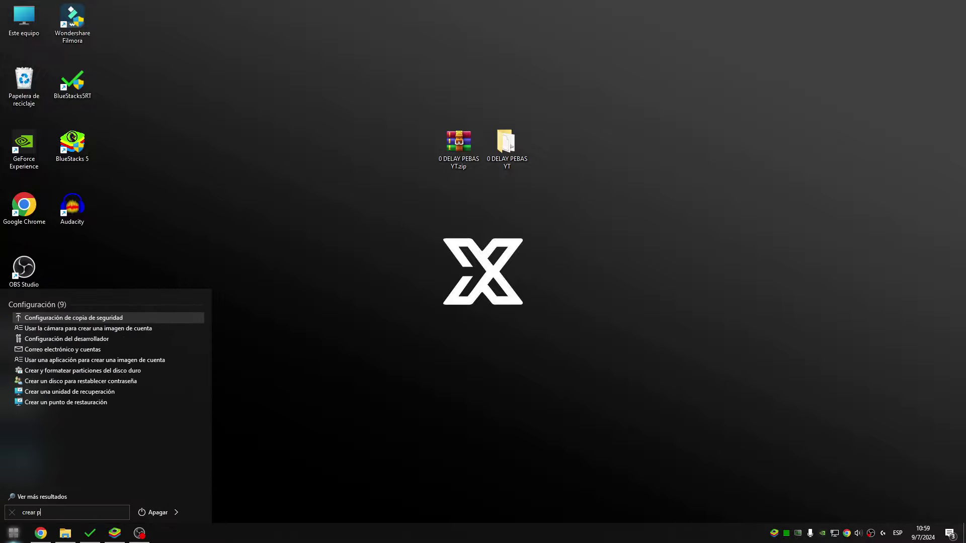
key("Return")
left_click_drag(269, 117, 509, 204)
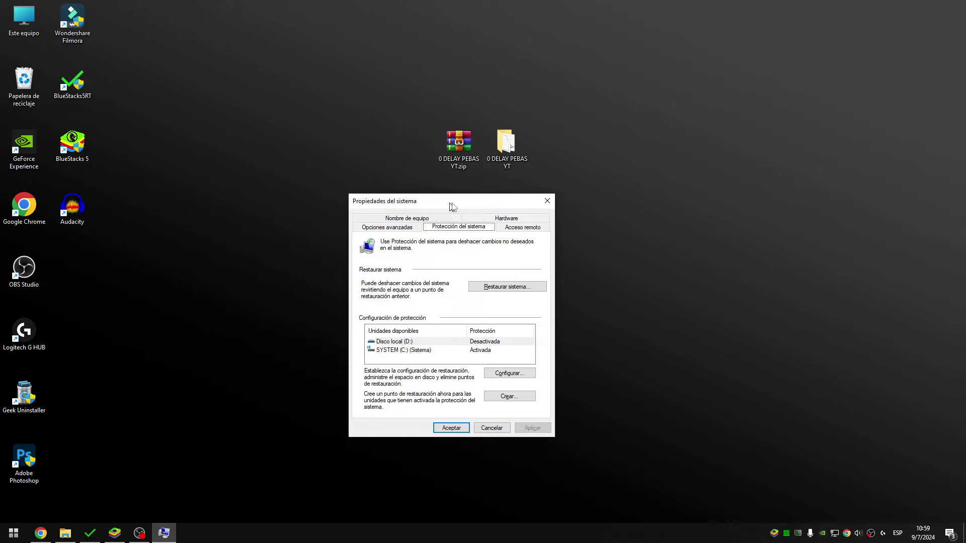
left_click(585, 254)
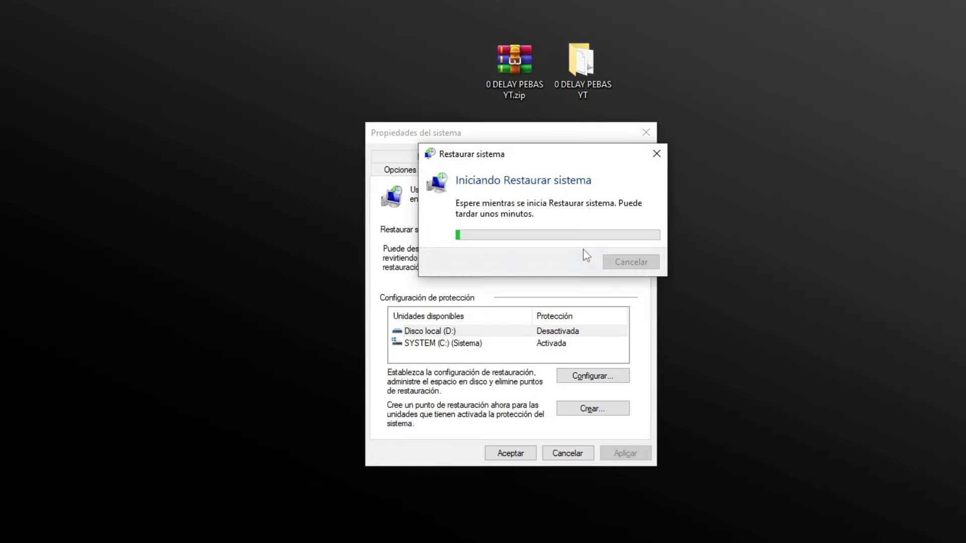
left_click(548, 353)
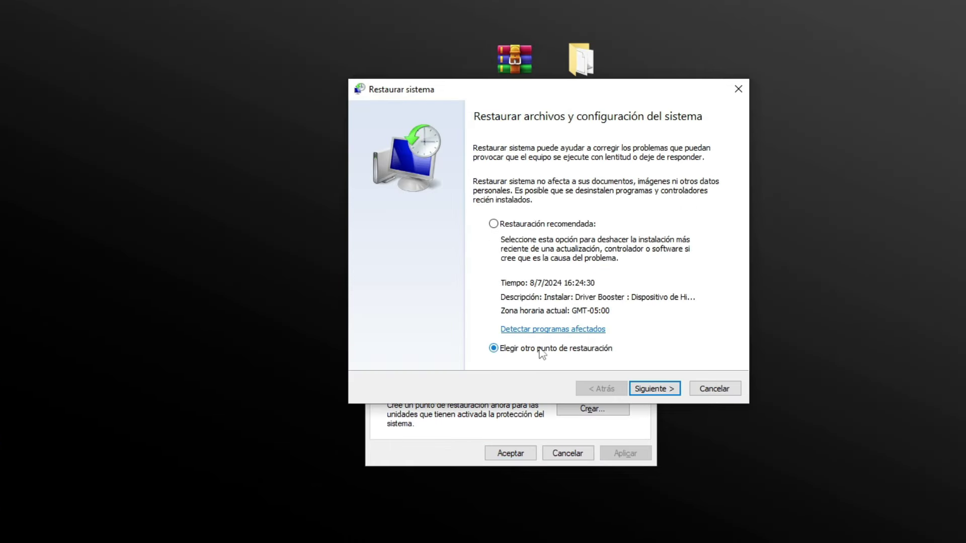
left_click(659, 388)
left_click(489, 211)
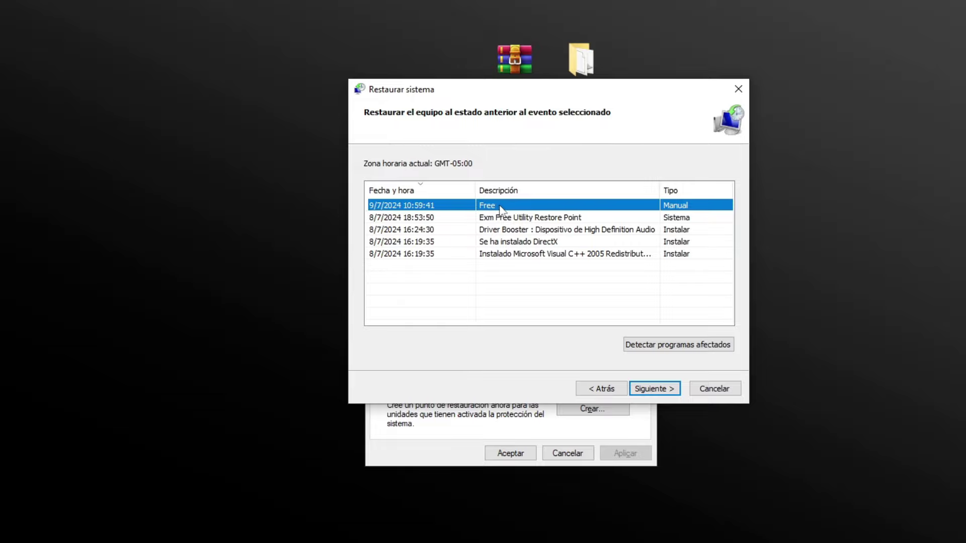
left_click(714, 388)
left_click(568, 453)
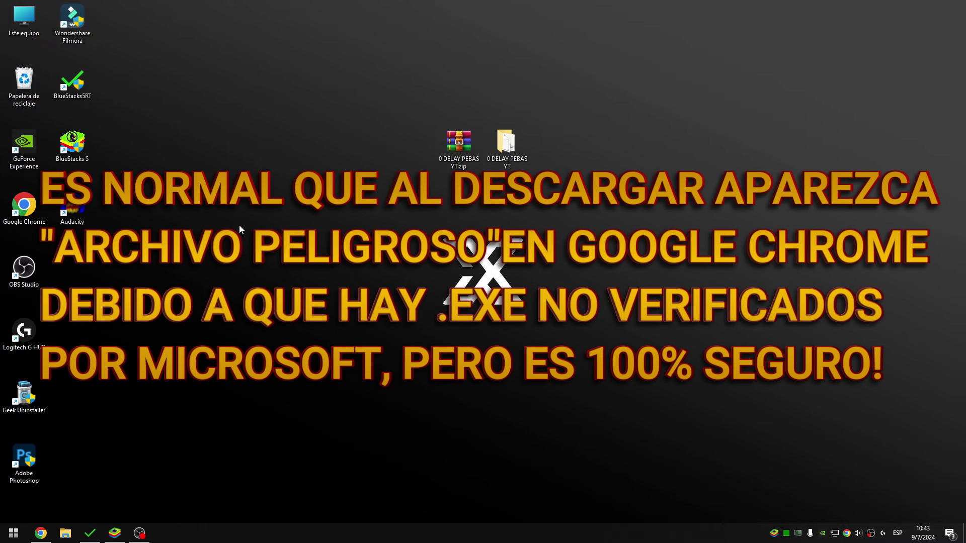
Extract 0 DELAY PEBAS YT.zip into its own folder, entering the archive password, and open it.
left_click(447, 145)
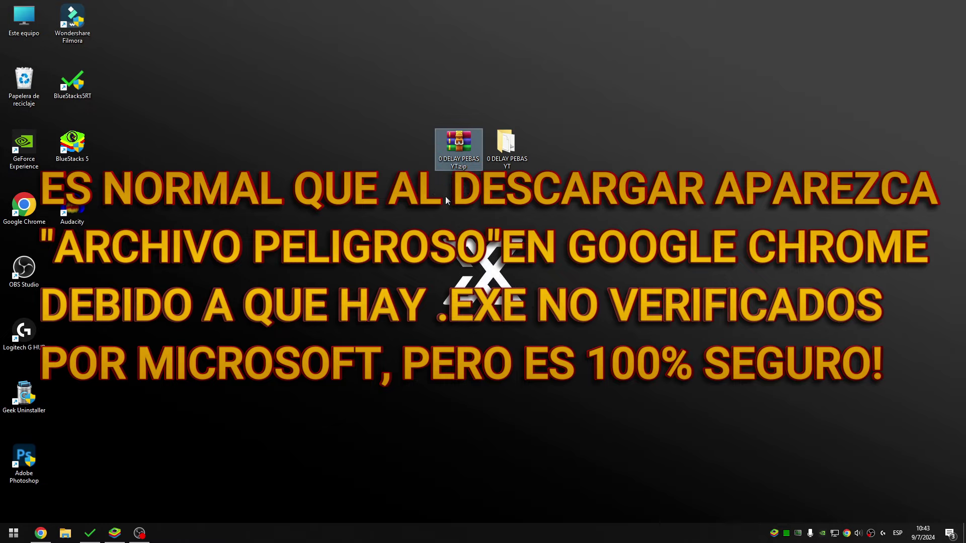
left_click_drag(490, 110, 409, 175)
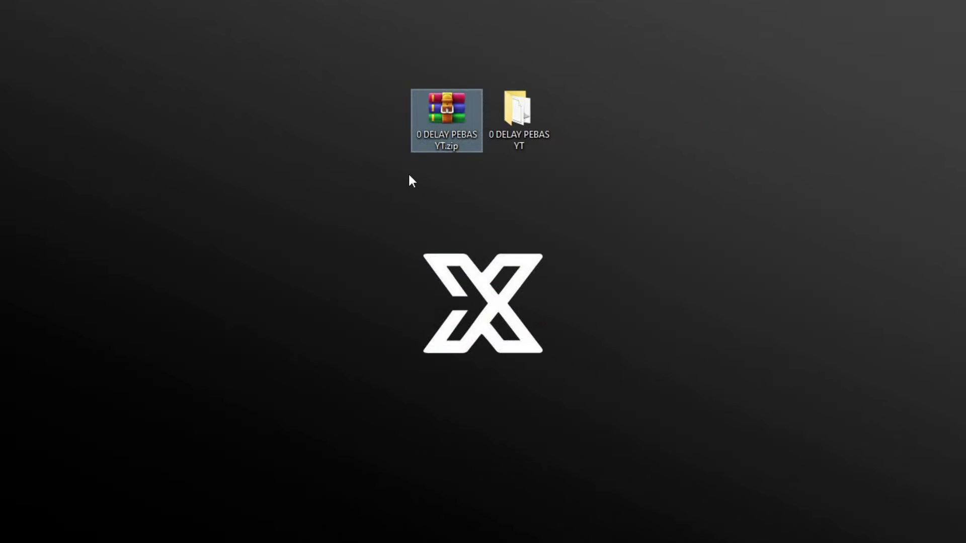
right_click(430, 124)
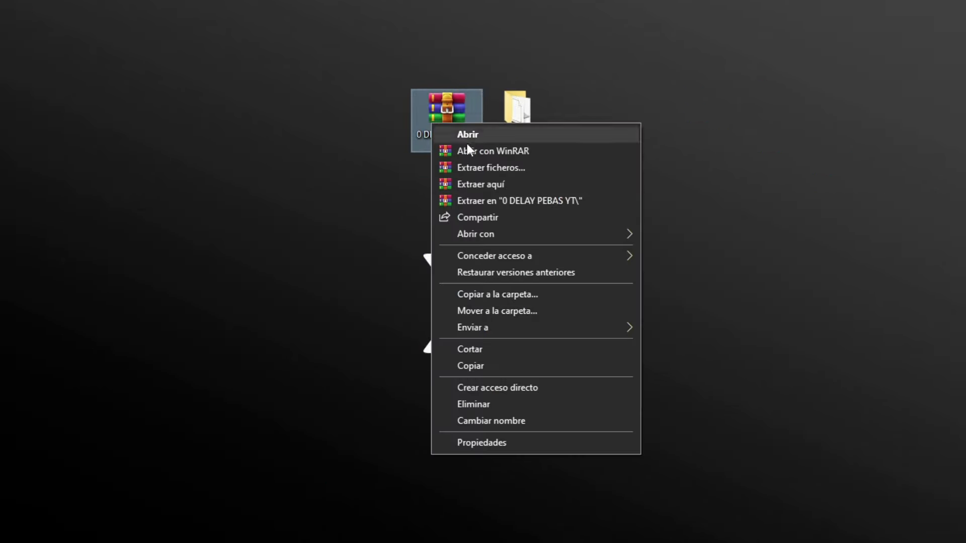
left_click(588, 200)
type("pebas")
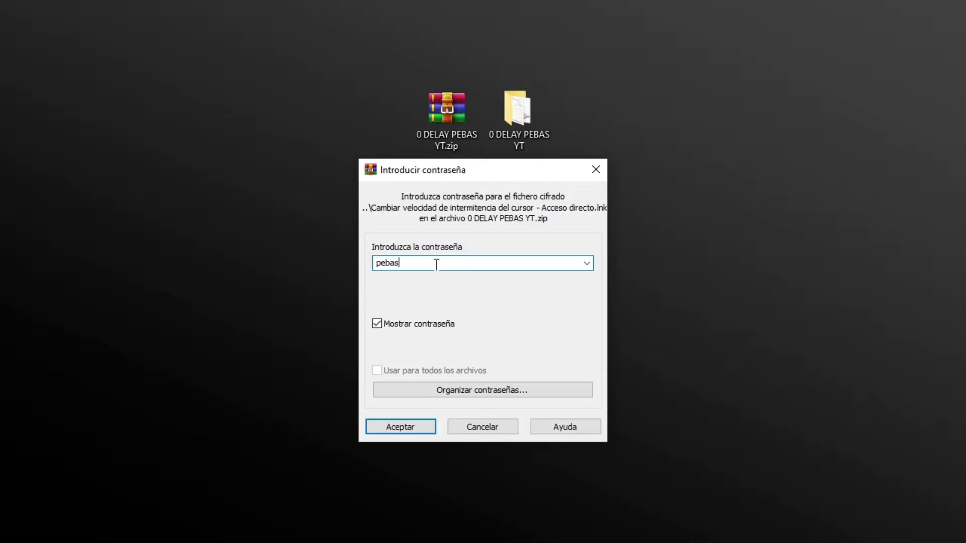
key("Return")
left_click(476, 424)
double_click(508, 166)
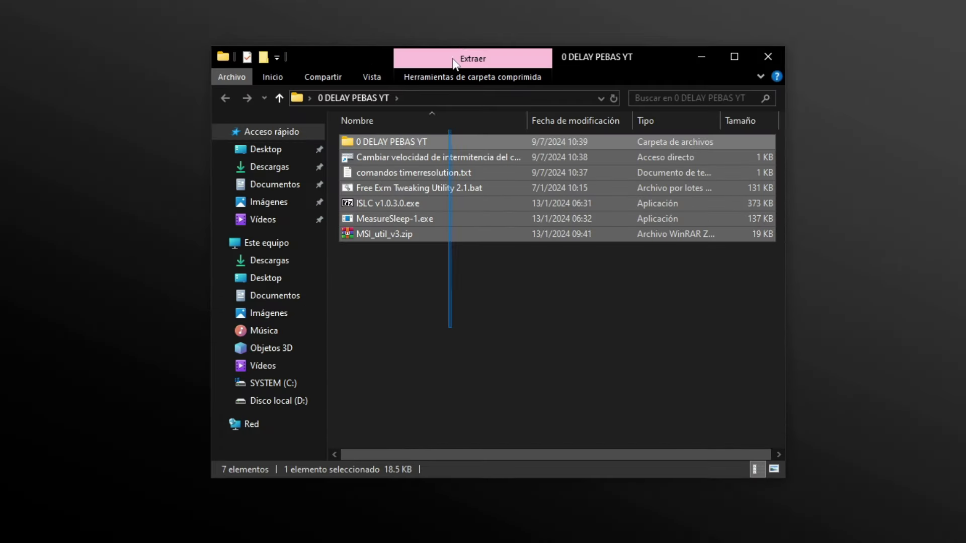
Delete the nested 0 DELAY PEBAS YT folder, leaving the six tool files.
left_click(517, 319)
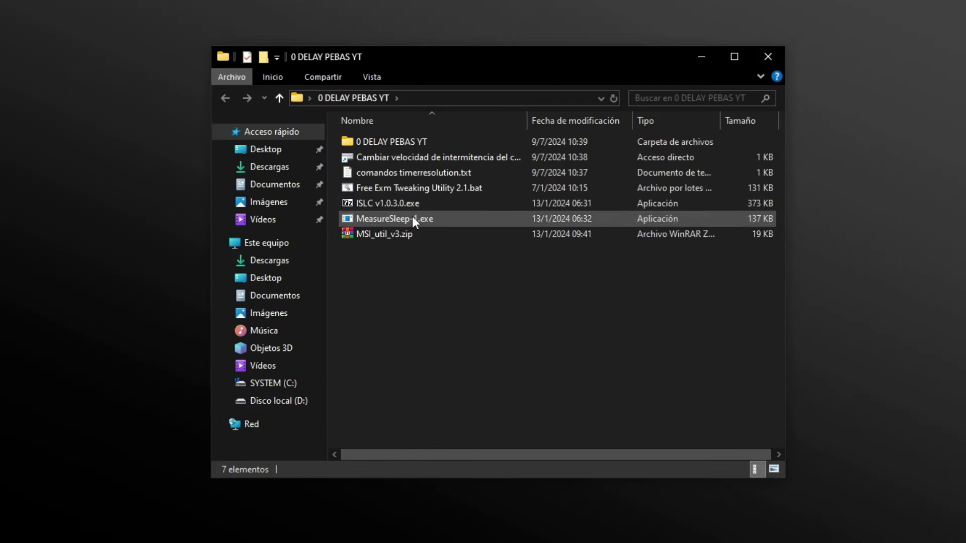
left_click(367, 144)
key("Delete")
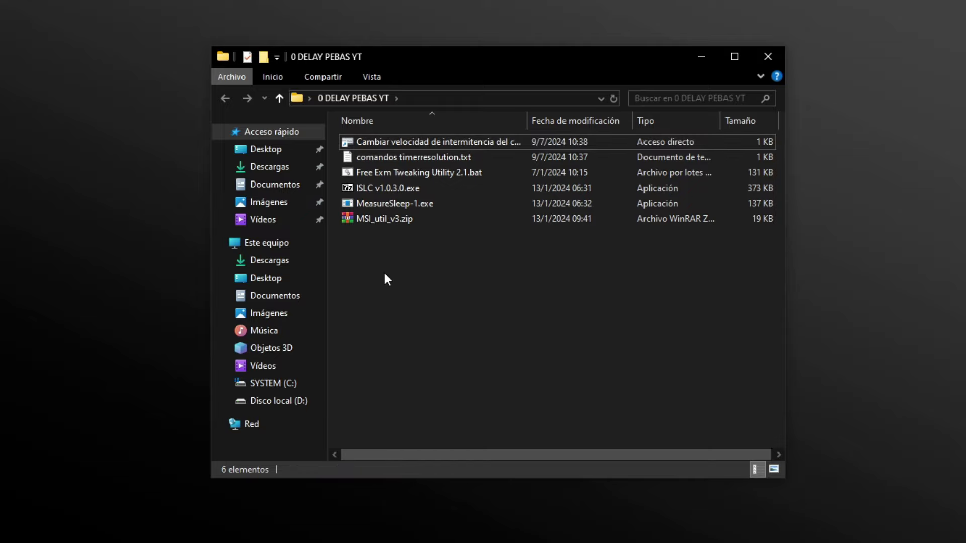
left_click_drag(385, 274, 418, 146)
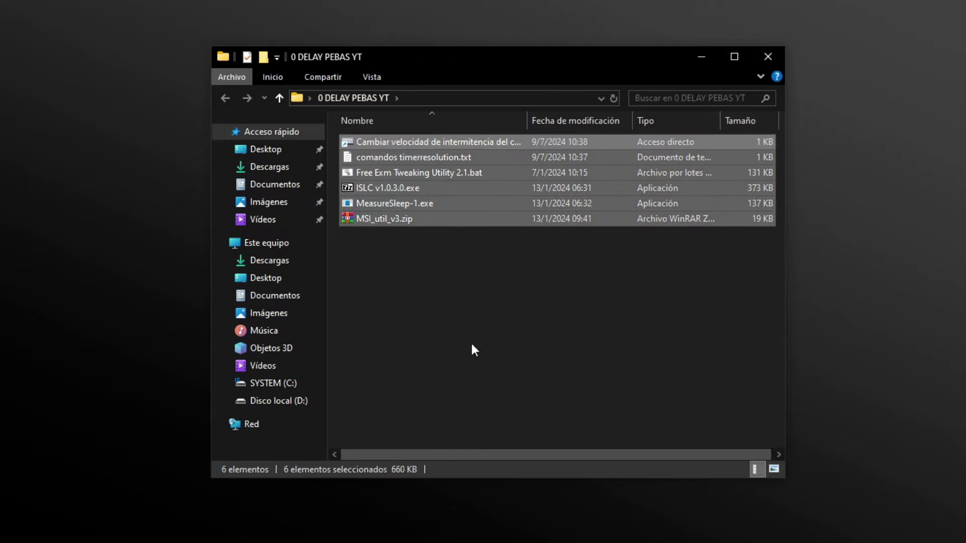
left_click(522, 333)
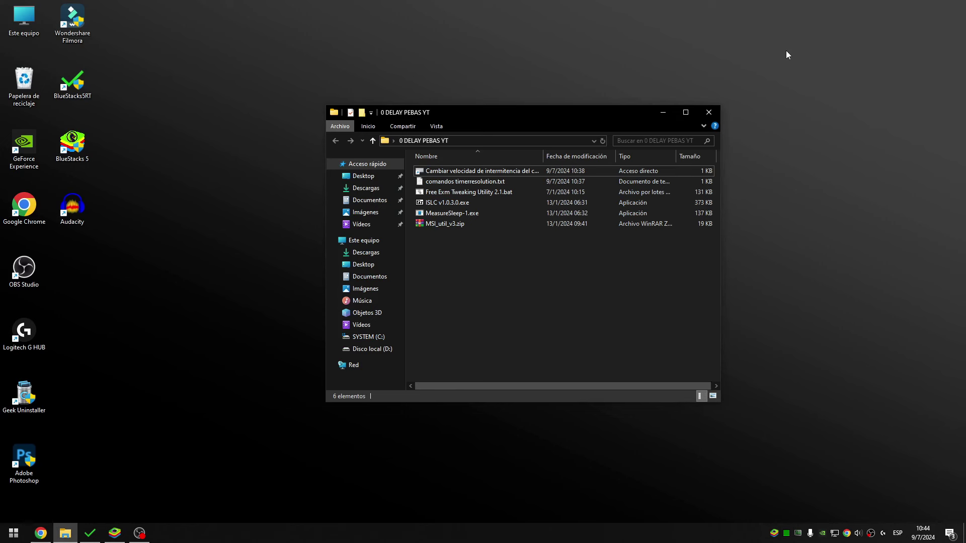
key("super")
type("blov")
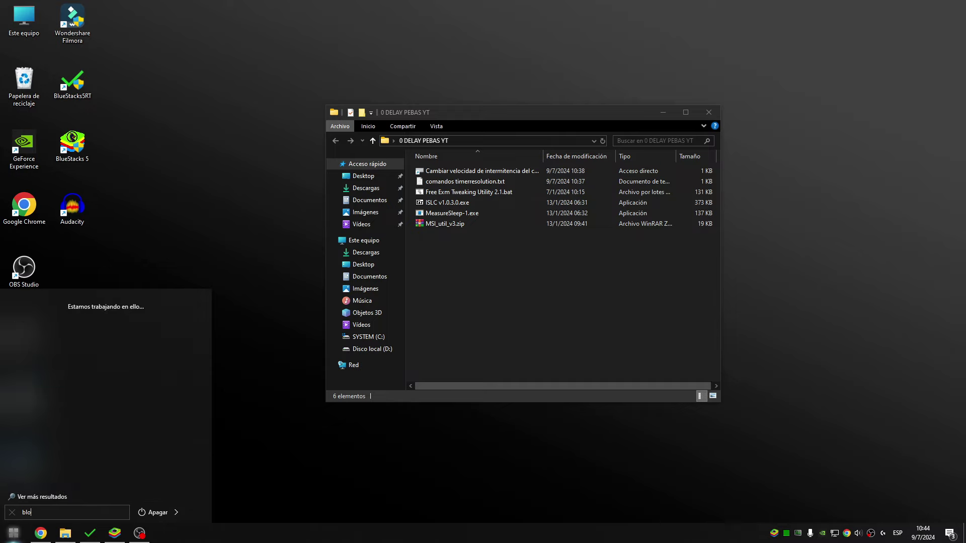
left_click(192, 344)
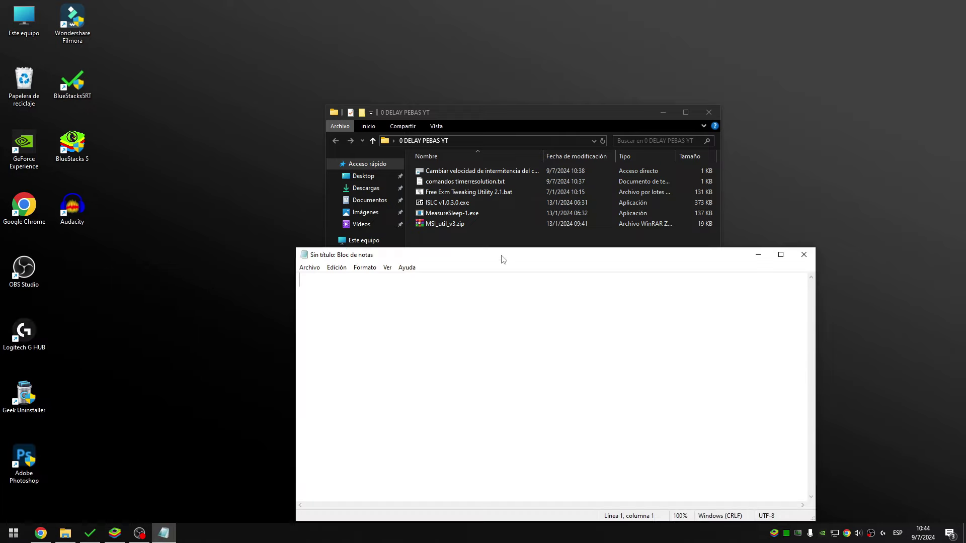
left_click_drag(500, 255, 428, 153)
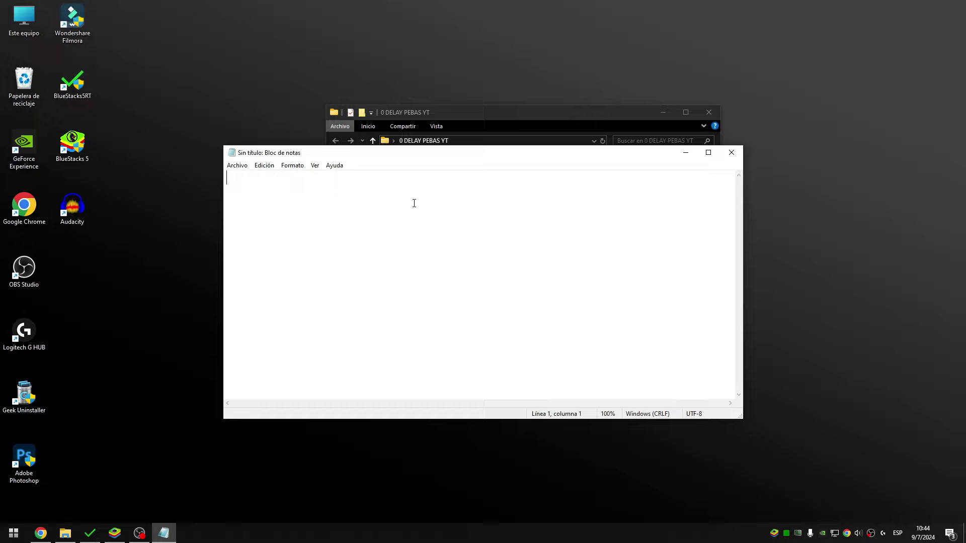
type("w")
key("BackSpace")
type("fsdkfksjd")
key("BackSpace")
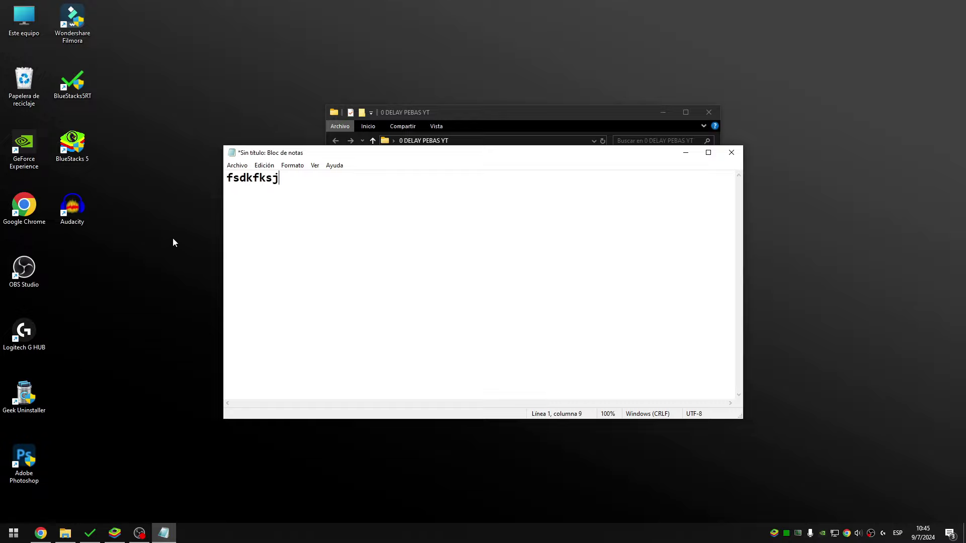
type("sdfsfsdfsf")
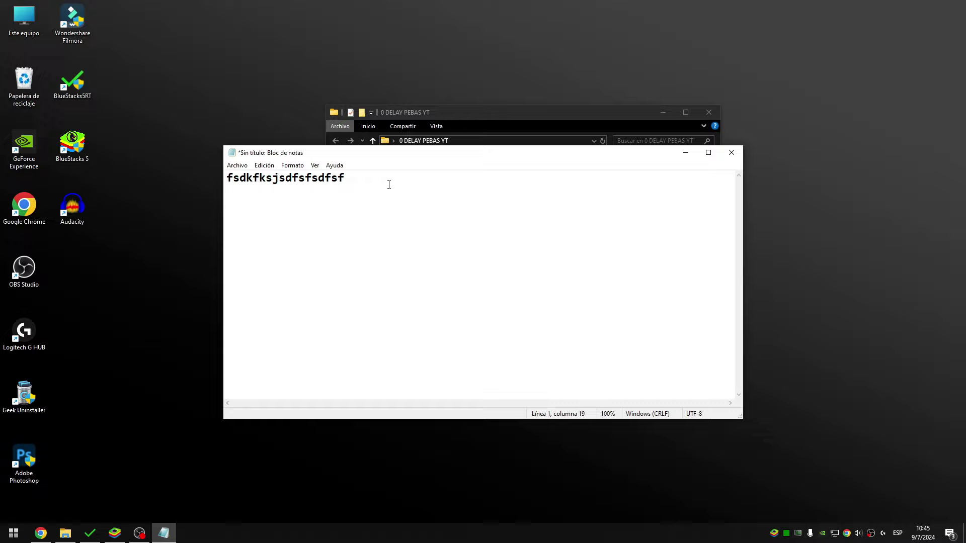
key("ctrl+a")
left_click(730, 152)
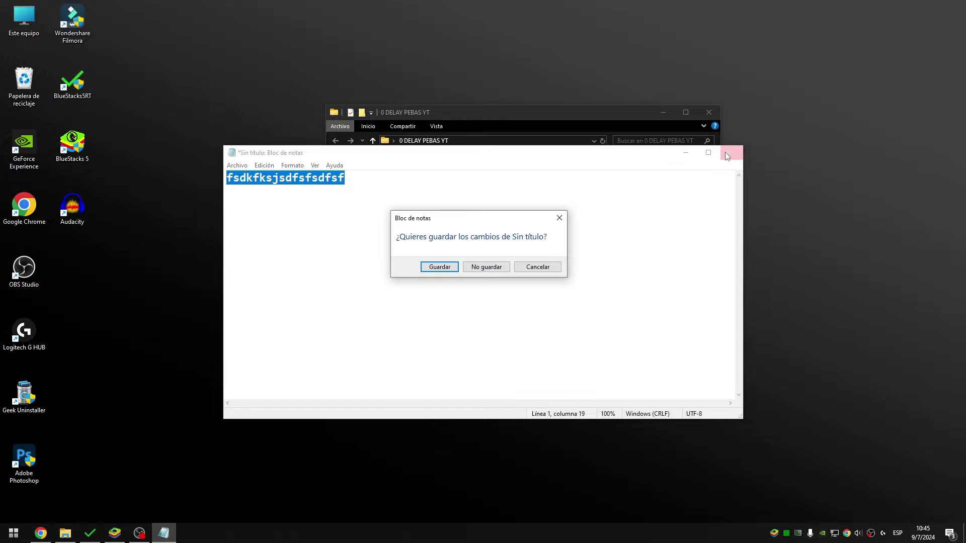
left_click(487, 271)
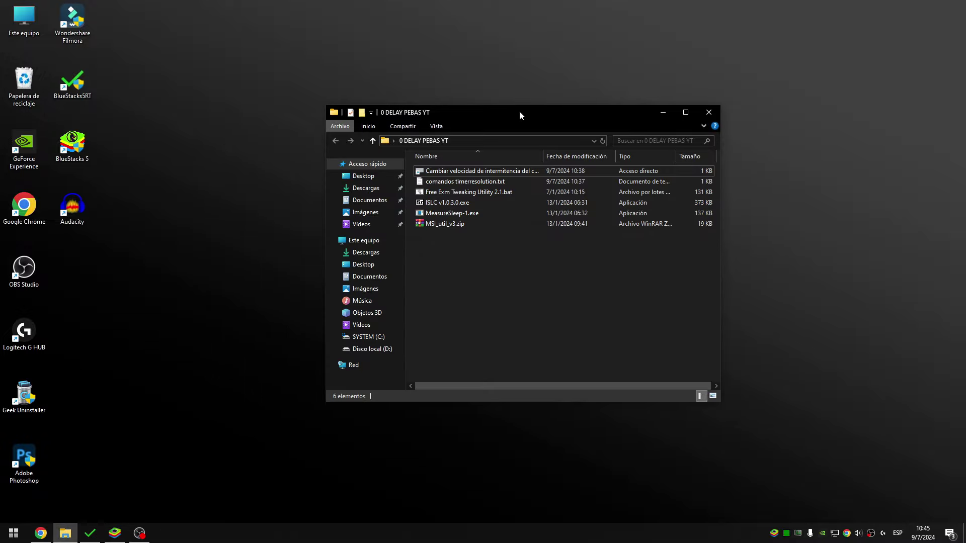
left_click_drag(519, 111, 482, 97)
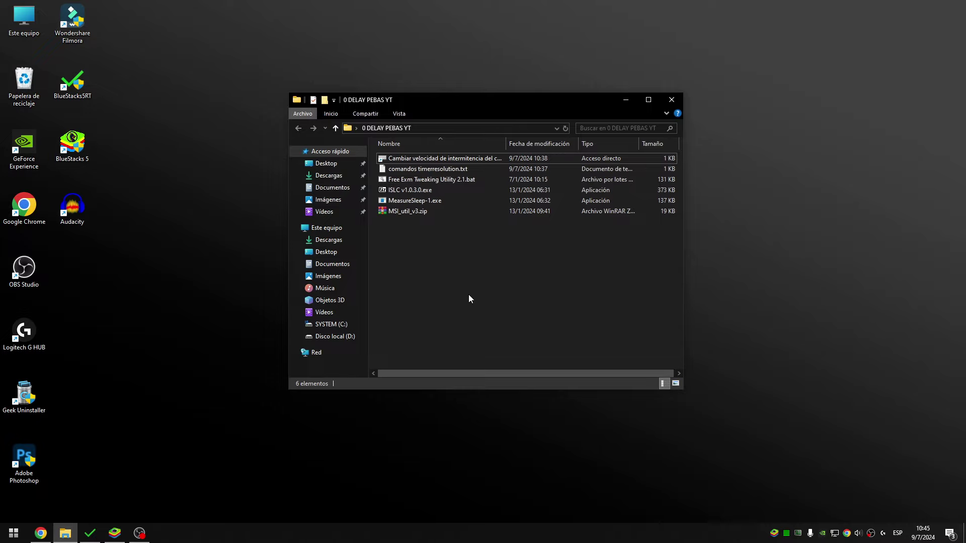
right_click(401, 200)
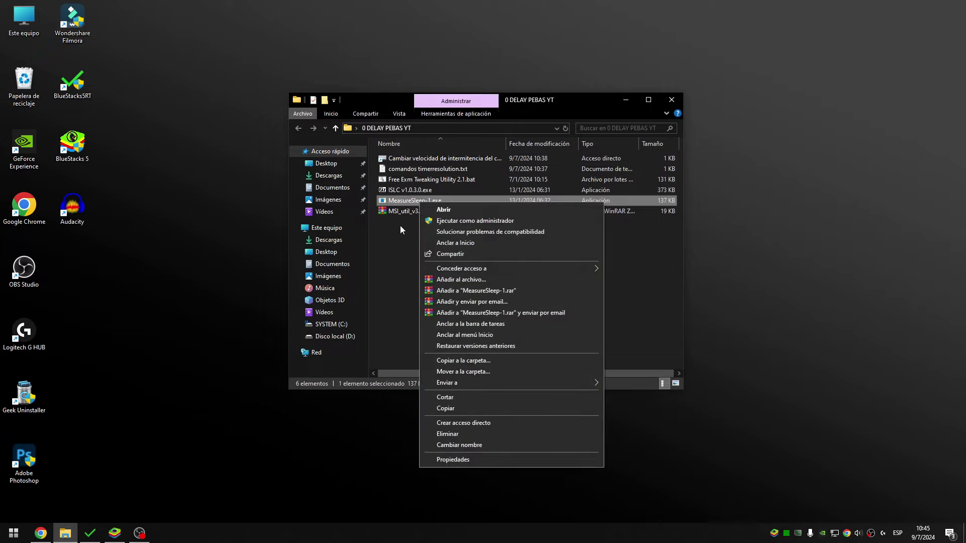
key("Escape")
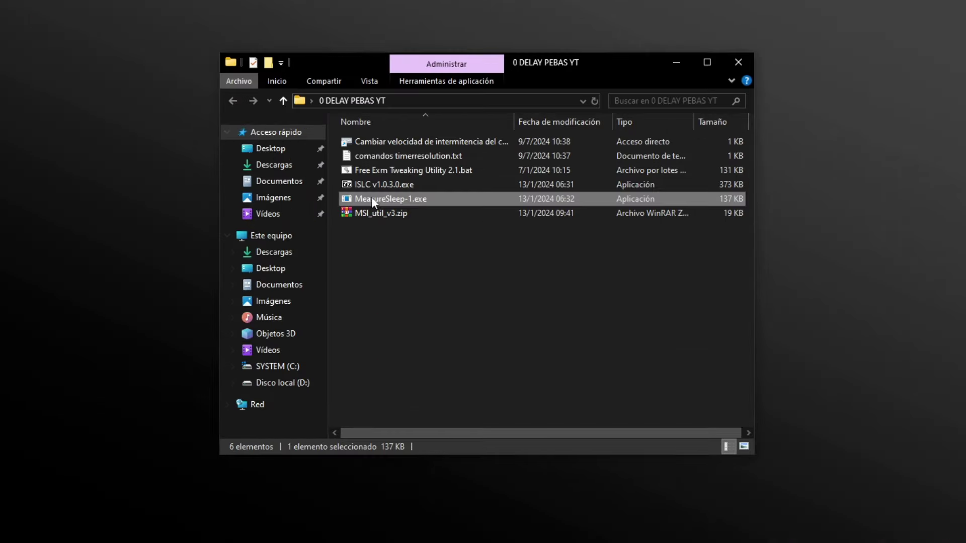
right_click(439, 197)
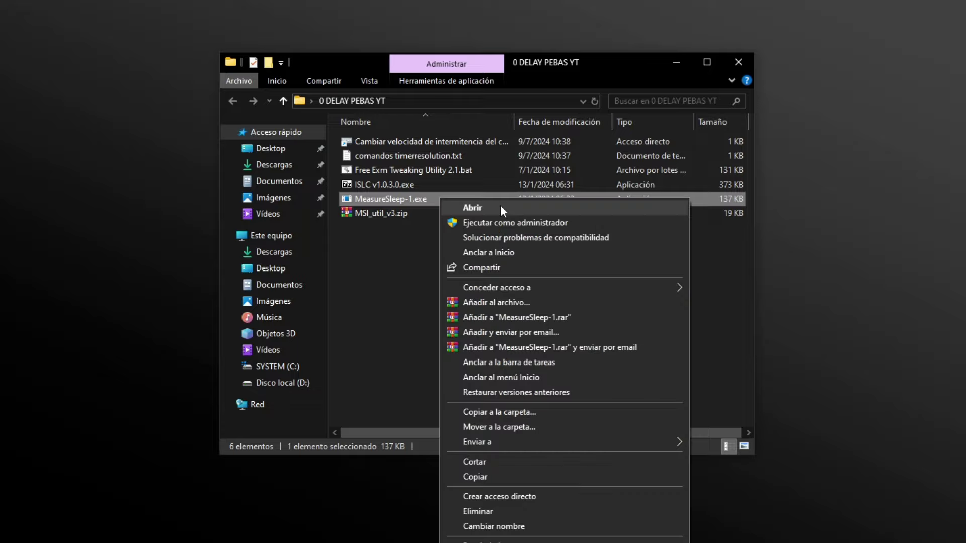
left_click(491, 222)
left_click_drag(260, 39, 469, 91)
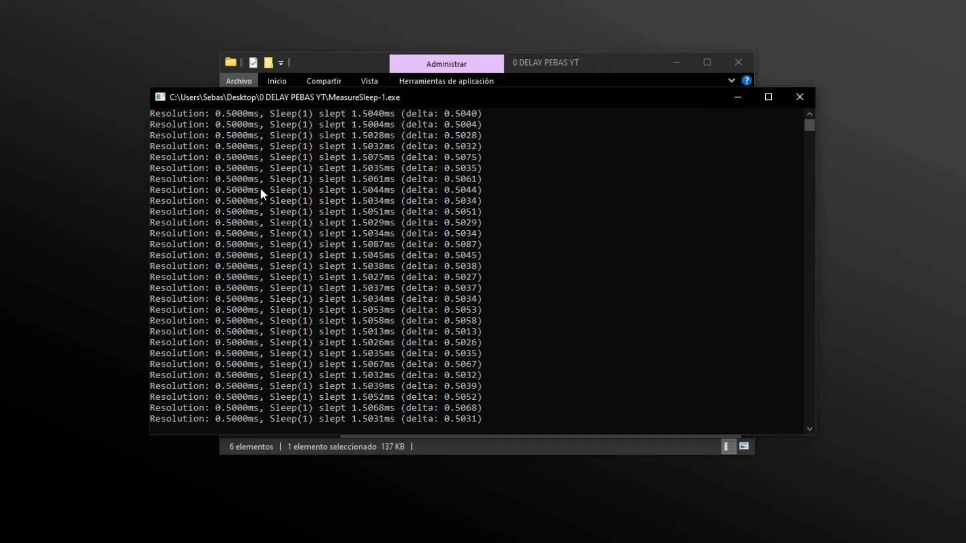
key("ctrl+c")
left_click(491, 292)
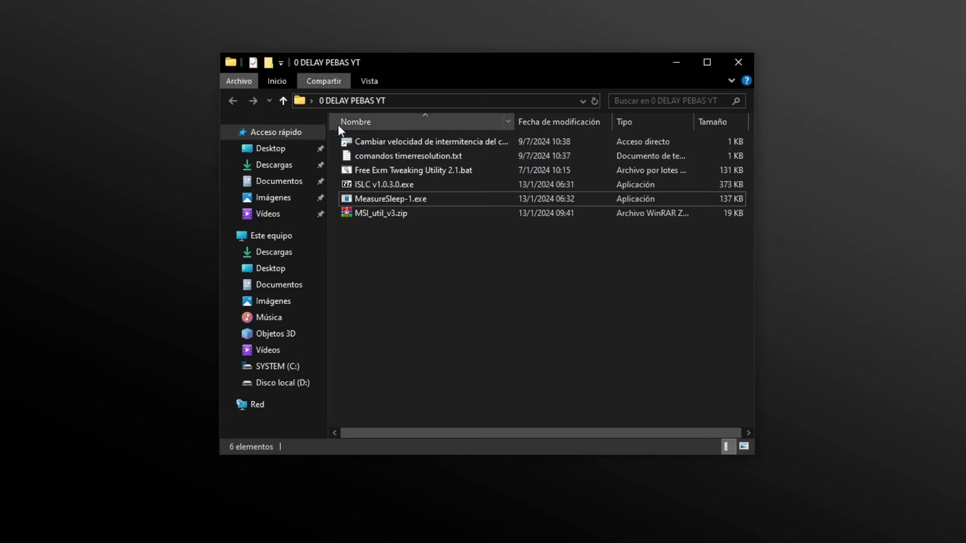
left_click(364, 143)
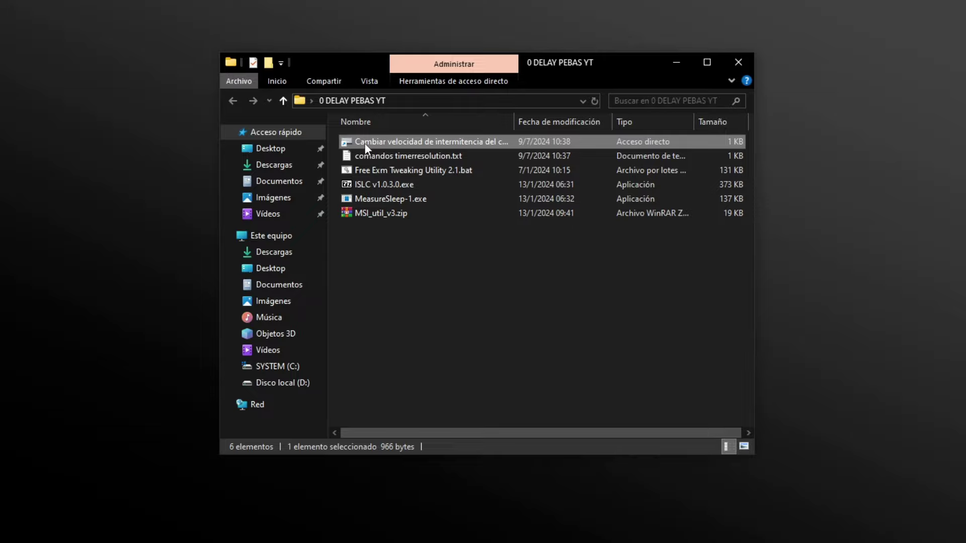
double_click(430, 143)
left_click_drag(120, 65, 524, 181)
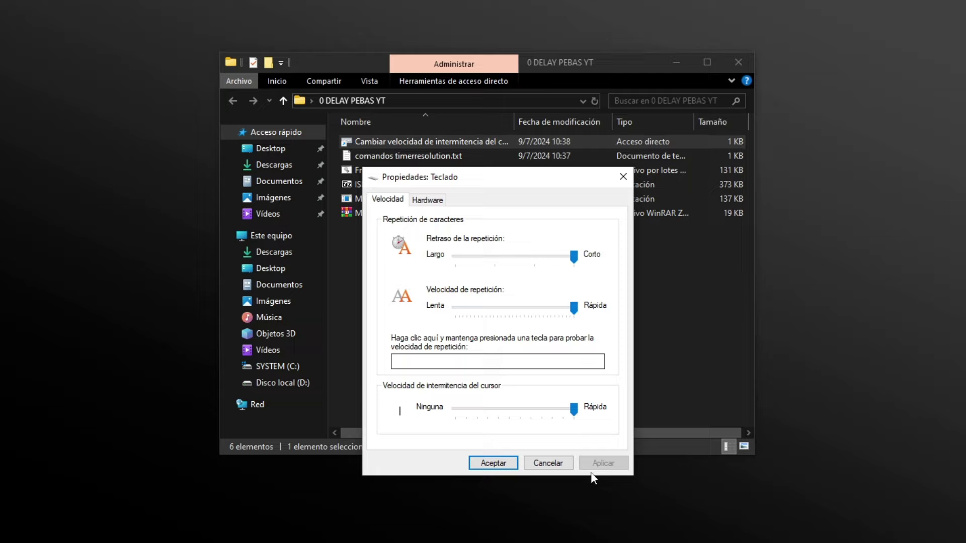
left_click(493, 463)
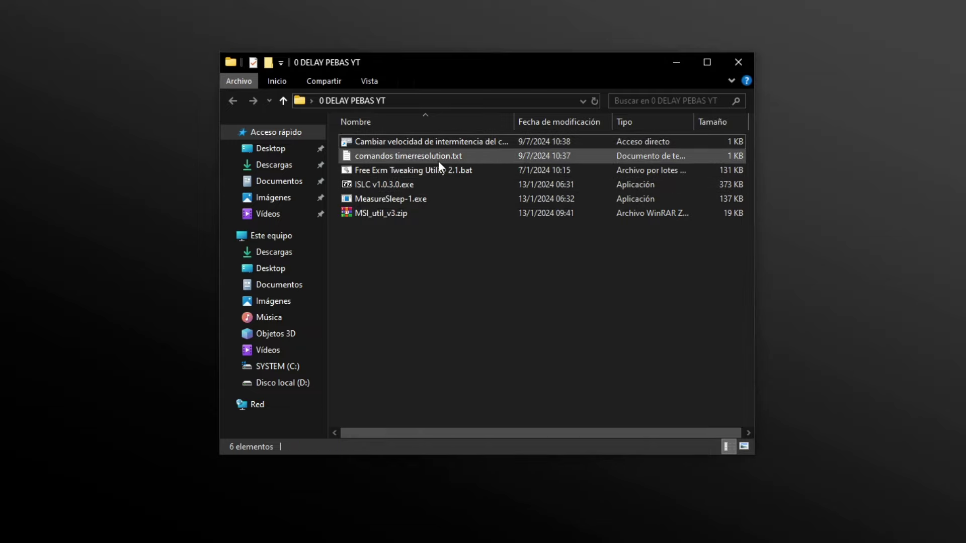
Open comandos timerresolution.txt in Notepad to view the bcdedit commands, and minimise the folder window.
left_click(409, 156)
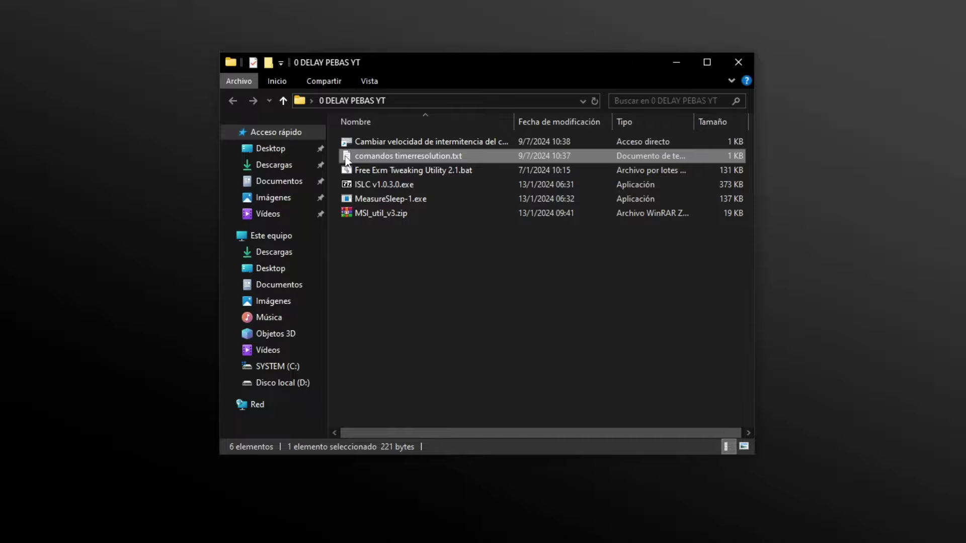
left_click(404, 161, "ctrl")
left_click(403, 161)
double_click(384, 160)
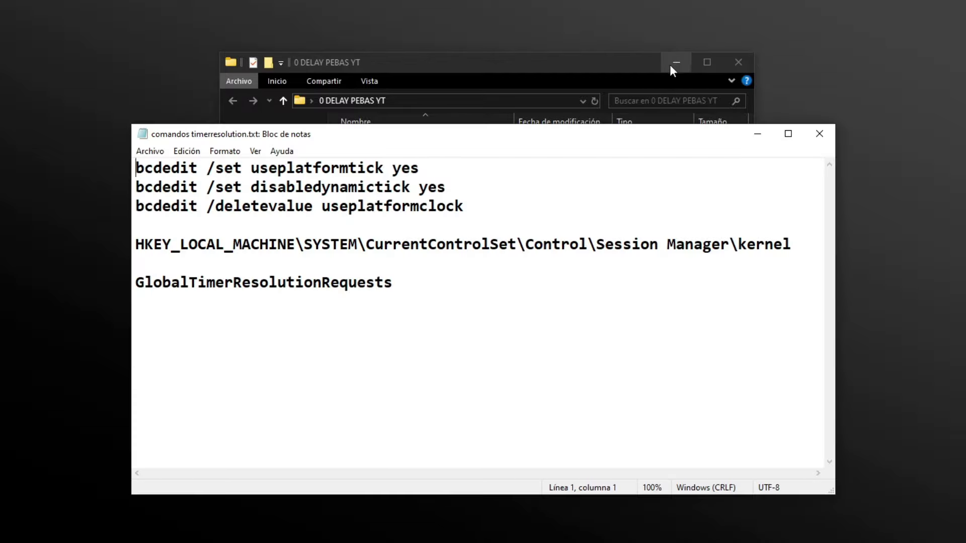
left_click(676, 62)
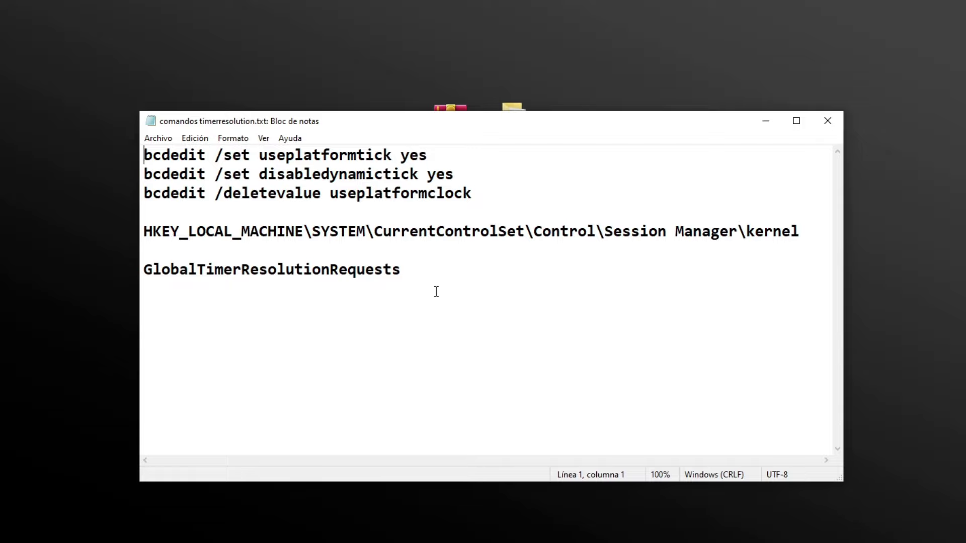
left_click(425, 291)
Launch Command Prompt as administrator and place it beside the Notepad commands.
key("super")
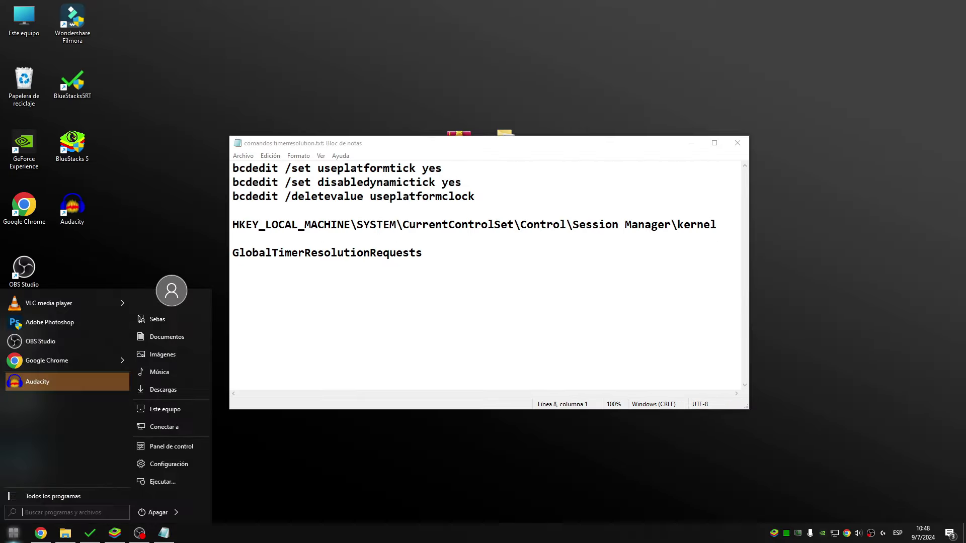
type("cmd")
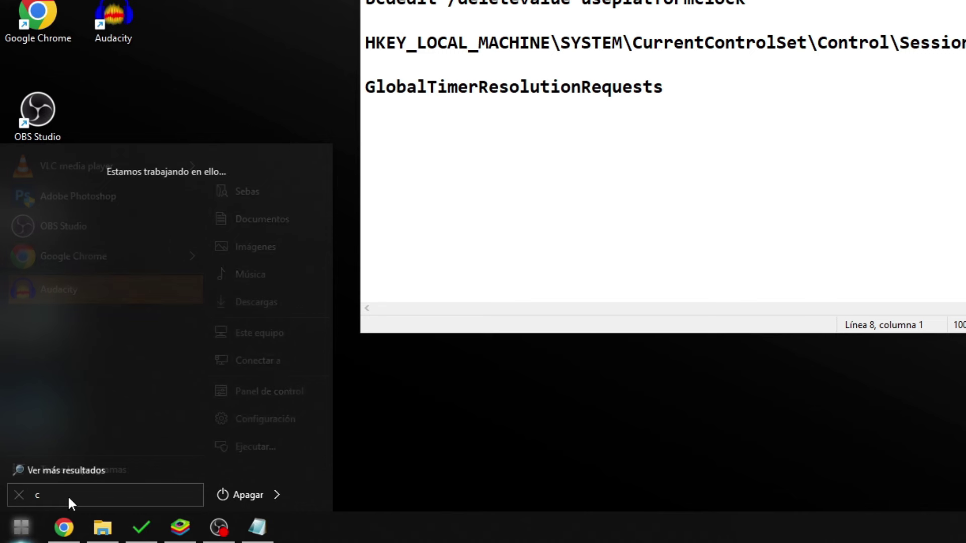
right_click(28, 319)
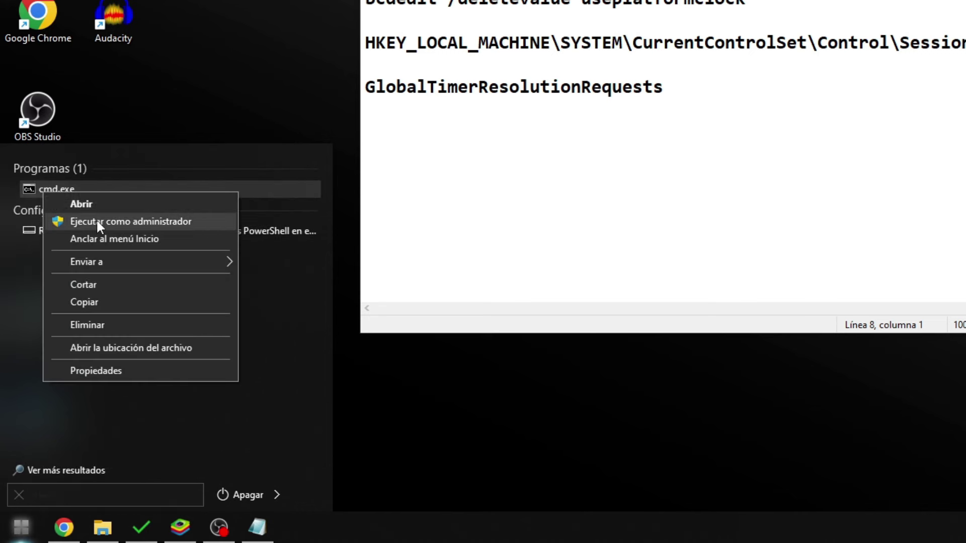
left_click(95, 221)
left_click_drag(342, 113, 527, 162)
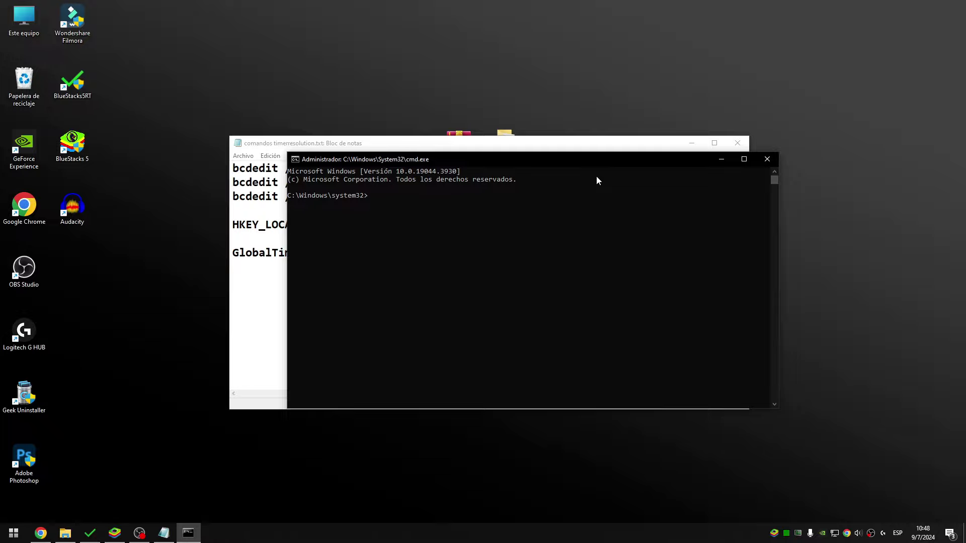
left_click_drag(520, 165, 476, 224)
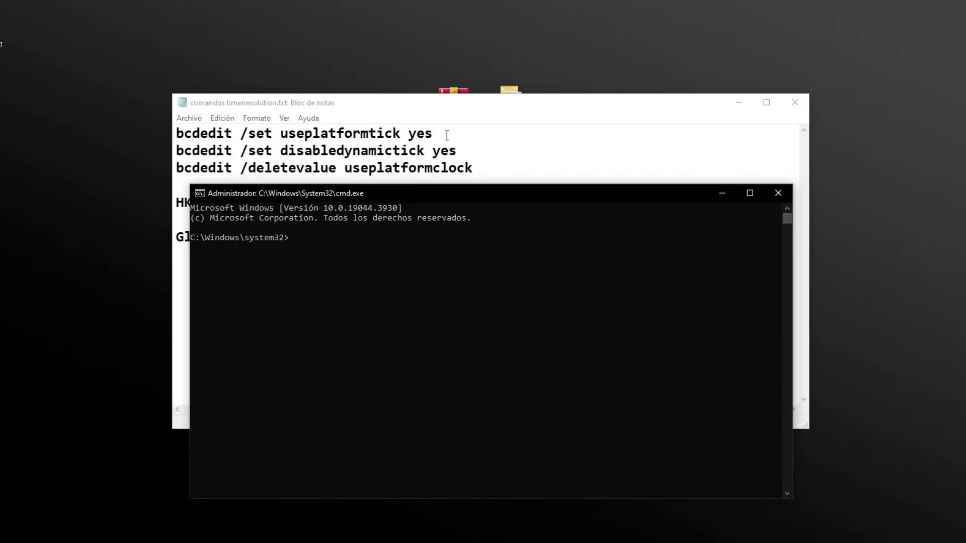
Copy 'bcdedit /set useplatformtick yes' from Notepad and run it in Command Prompt.
left_click_drag(451, 104, 188, 61)
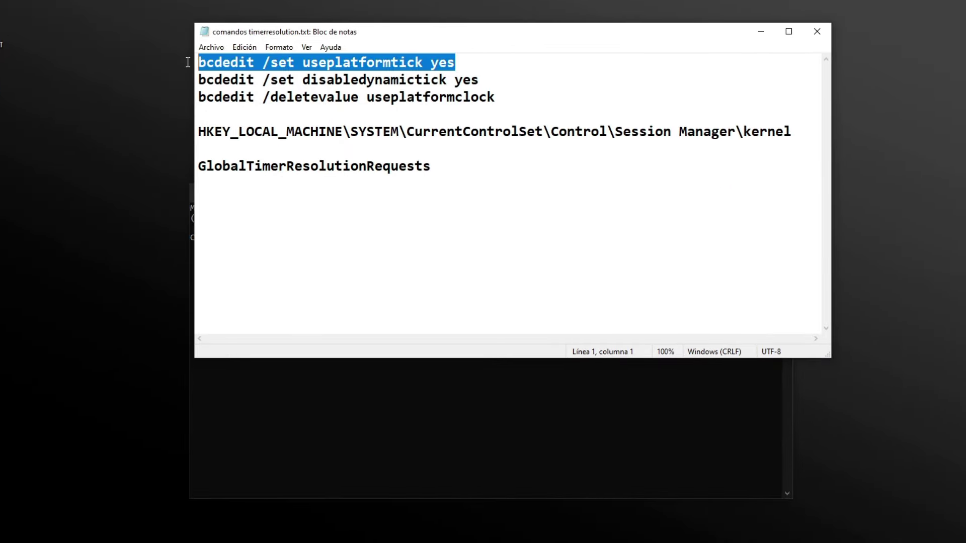
right_click(248, 63)
left_click(266, 104)
left_click(325, 389)
right_click(341, 259)
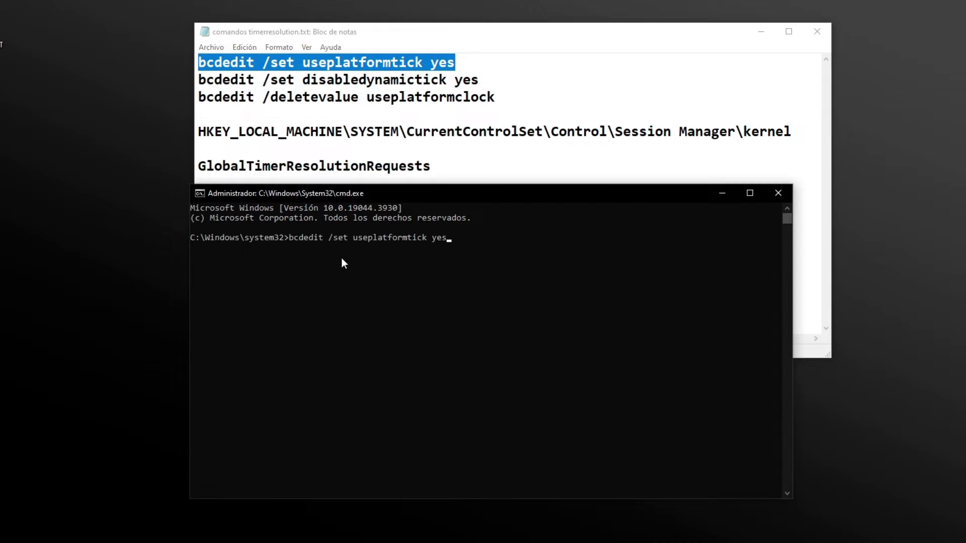
key("Return")
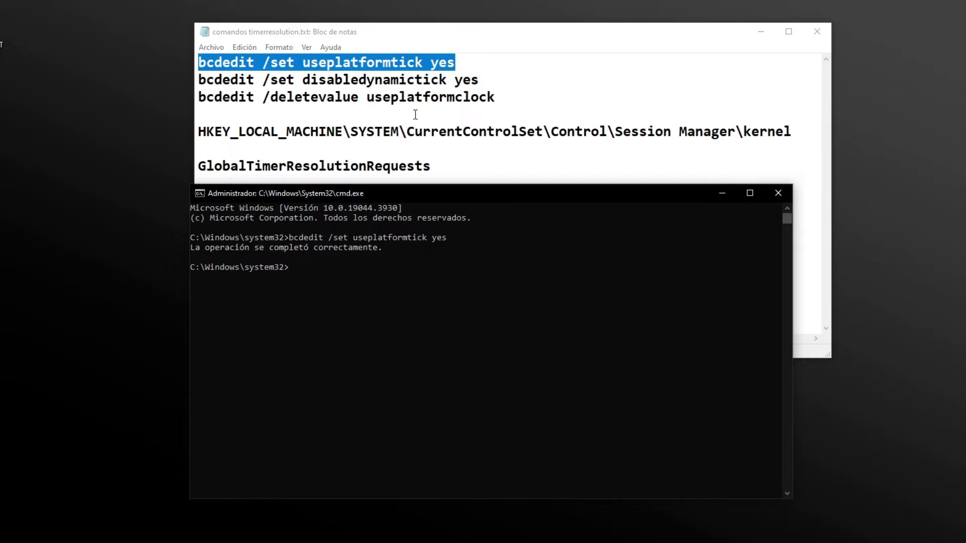
Copy 'bcdedit /set disabledynamictick yes' from Notepad and run it in Command Prompt.
left_click_drag(489, 83, 198, 81)
right_click(224, 83)
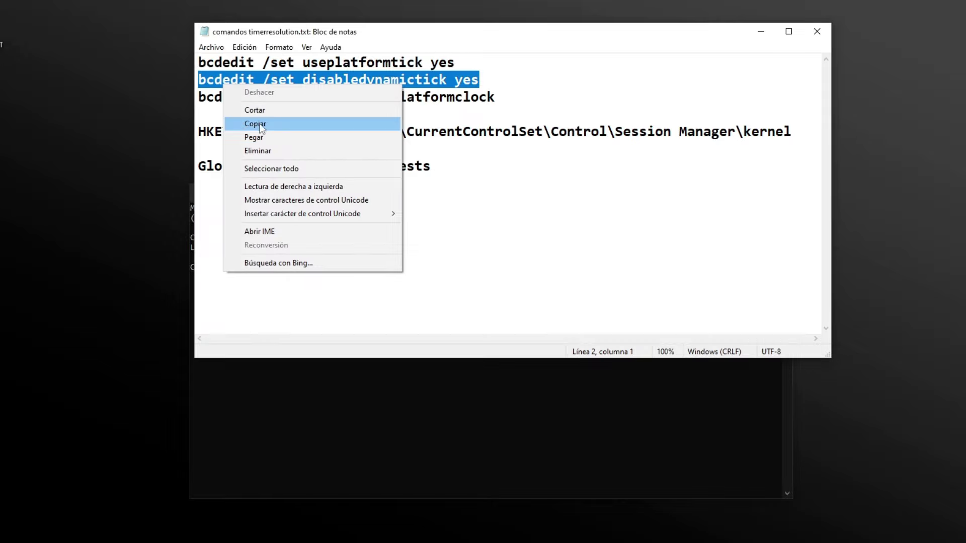
left_click(261, 124)
key("alt+Tab")
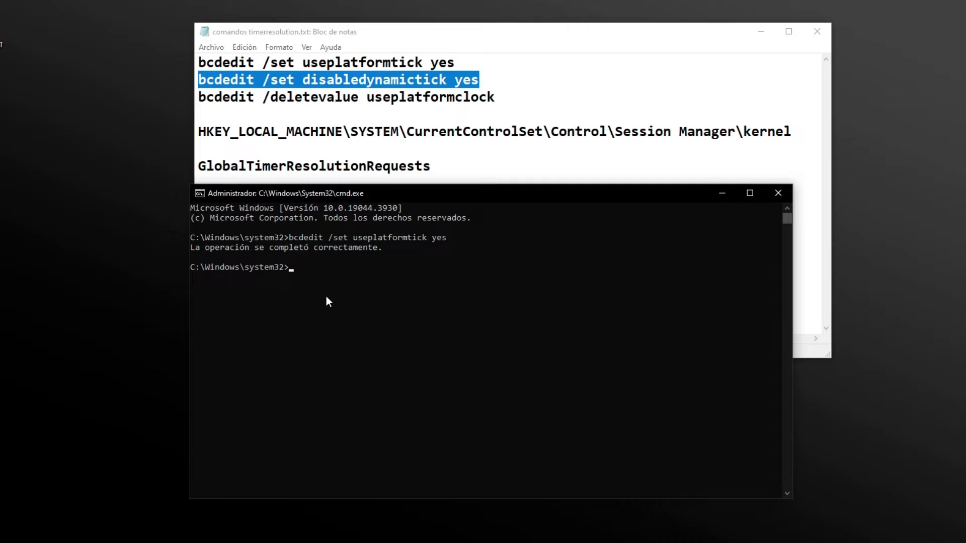
right_click(321, 274)
key("Return")
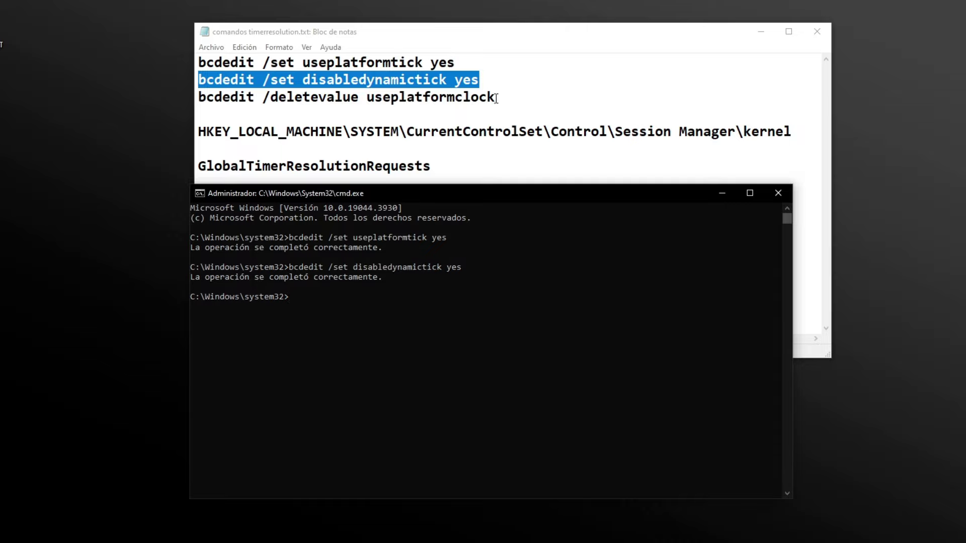
Run the useplatformclock delete command, which reports the element was not found.
left_click_drag(498, 97, 199, 97)
right_click(240, 103)
left_click(281, 143)
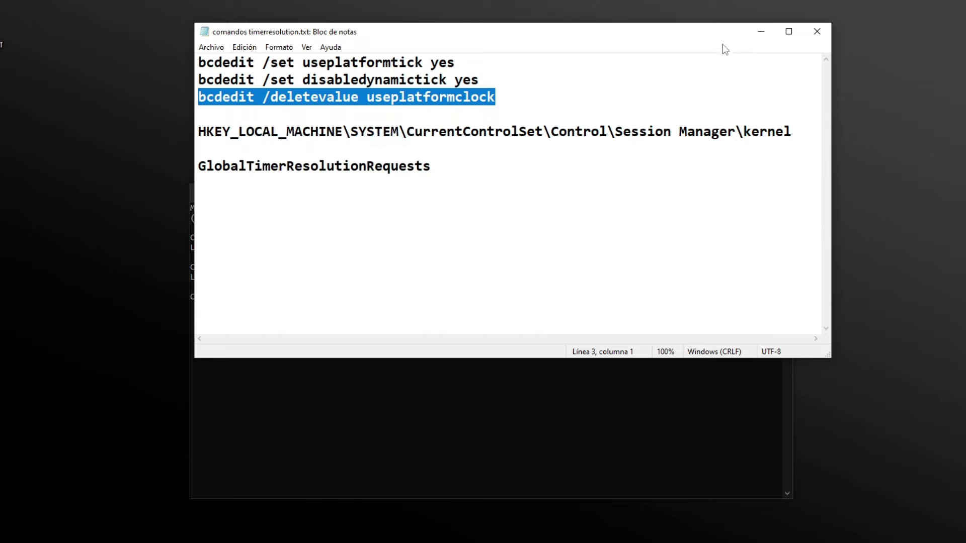
key("alt+Tab")
right_click(424, 314)
key("Return")
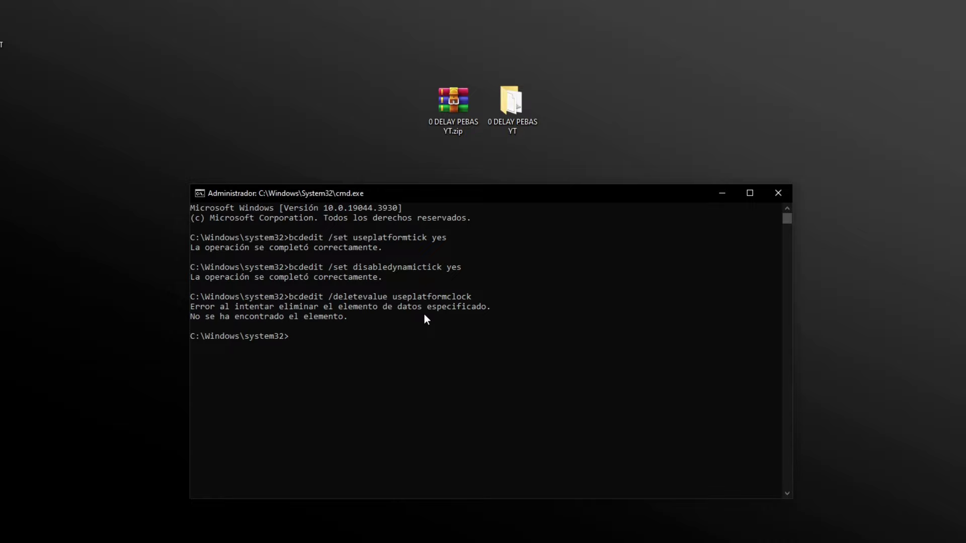
Clear the Notepad selection and close the Command Prompt window.
left_click(95, 513)
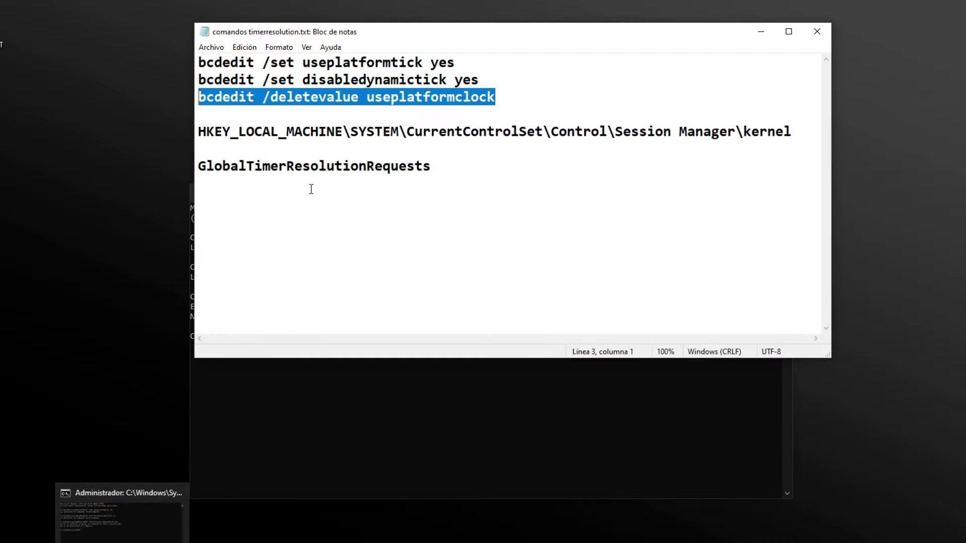
left_click(433, 205)
left_click(326, 423)
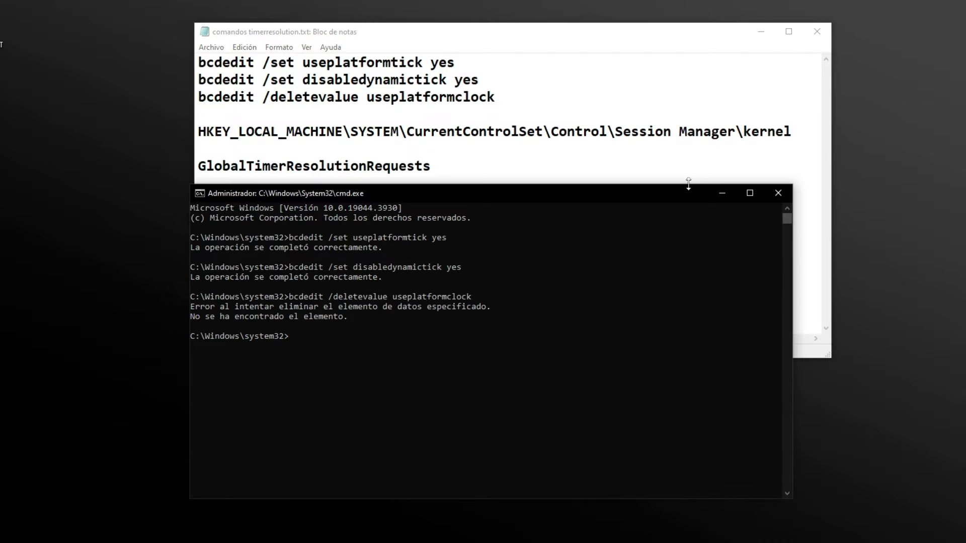
left_click(779, 194)
Launch Registry Editor from the Start search and arrange it alongside the timer notes.
left_click_drag(461, 29, 457, 34)
left_click(171, 232)
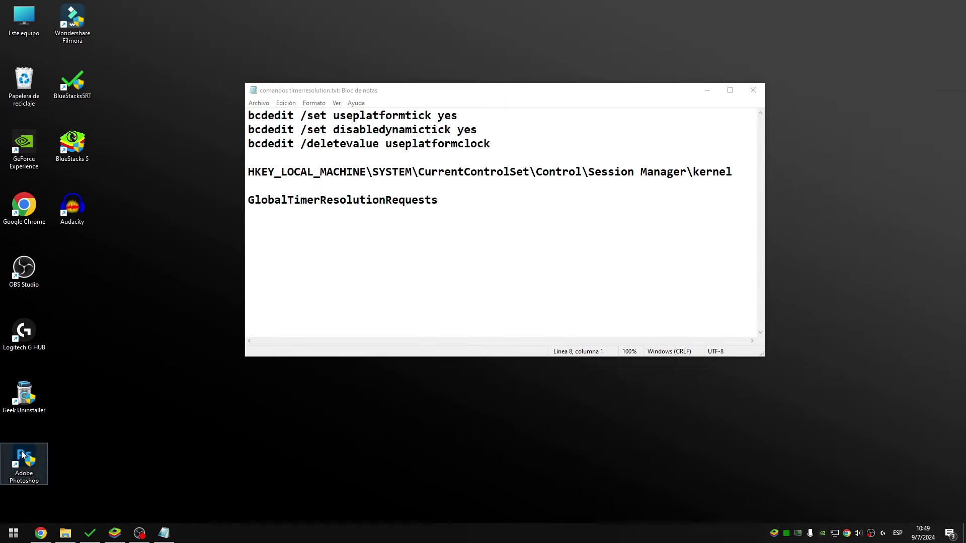
key("super")
type("edito")
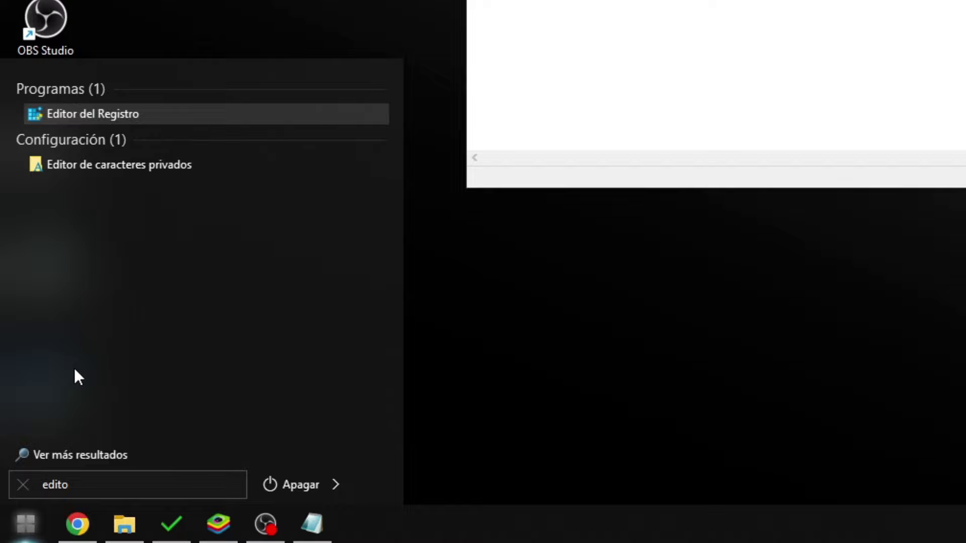
key("Return")
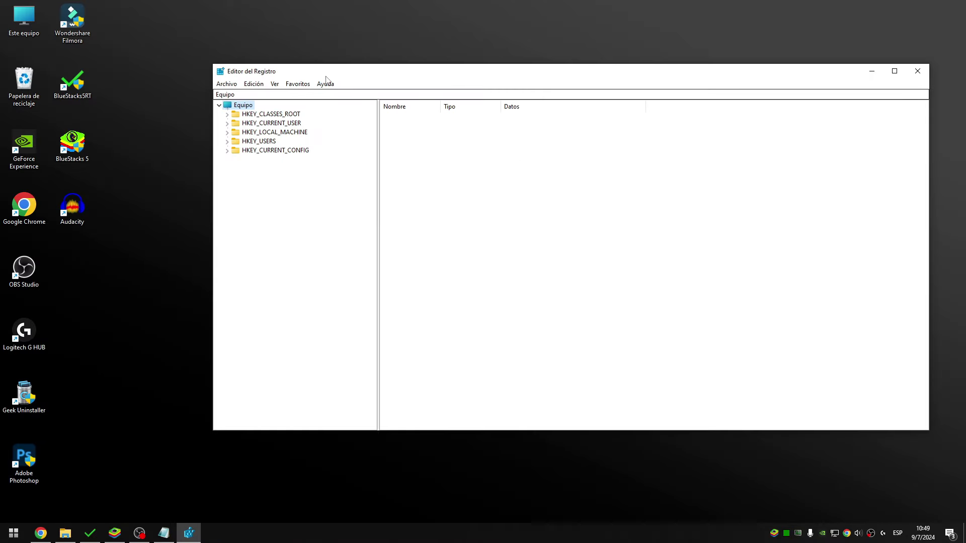
left_click_drag(326, 76, 278, 84)
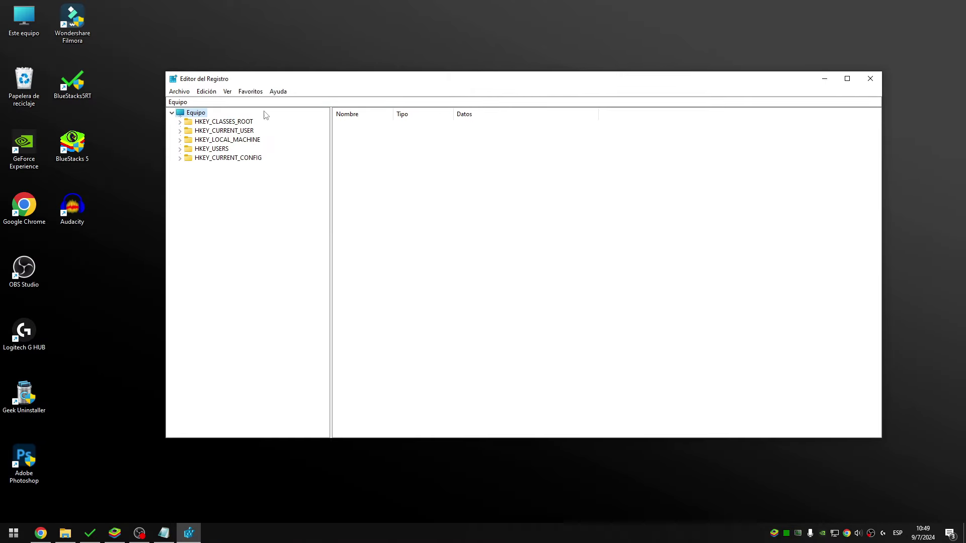
left_click(164, 533)
left_click_drag(347, 93, 327, 178)
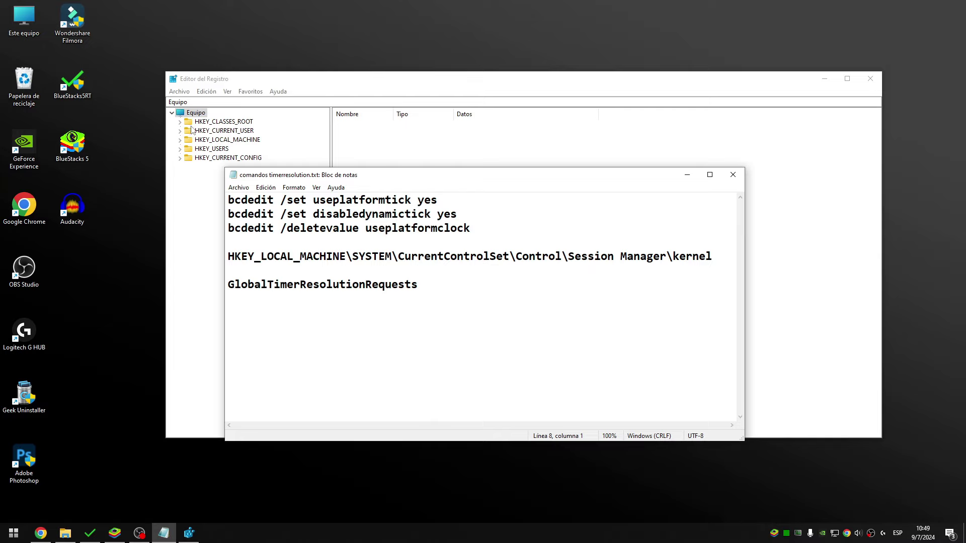
Navigate to HKEY_LOCAL_MACHINE\SYSTEM\CurrentControlSet\Control\Session Manager\kernel and widen the name column.
left_click(180, 139)
key("alt+Tab")
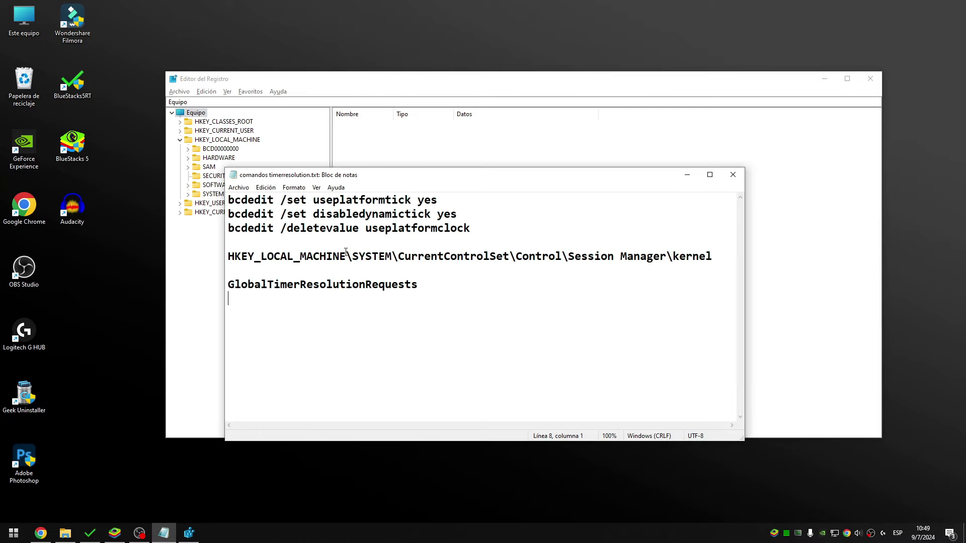
left_click(188, 194)
key("alt+Tab")
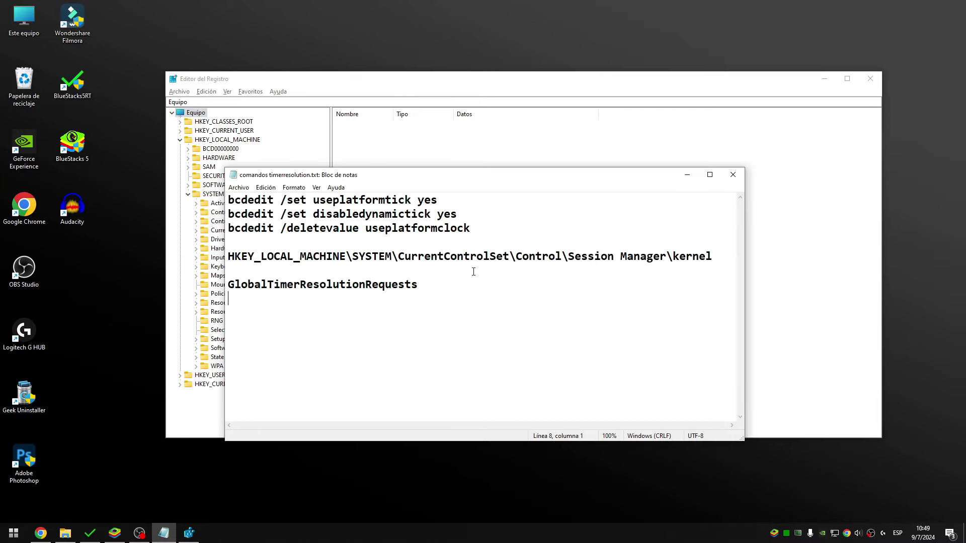
double_click(203, 230)
left_click(204, 240)
scroll(243, 253, "down", 20)
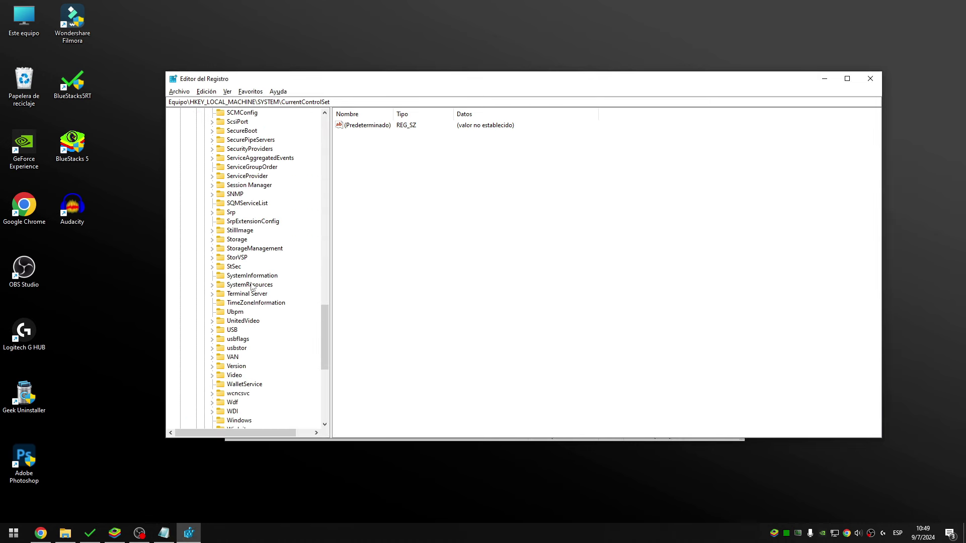
double_click(237, 185)
left_click(241, 267)
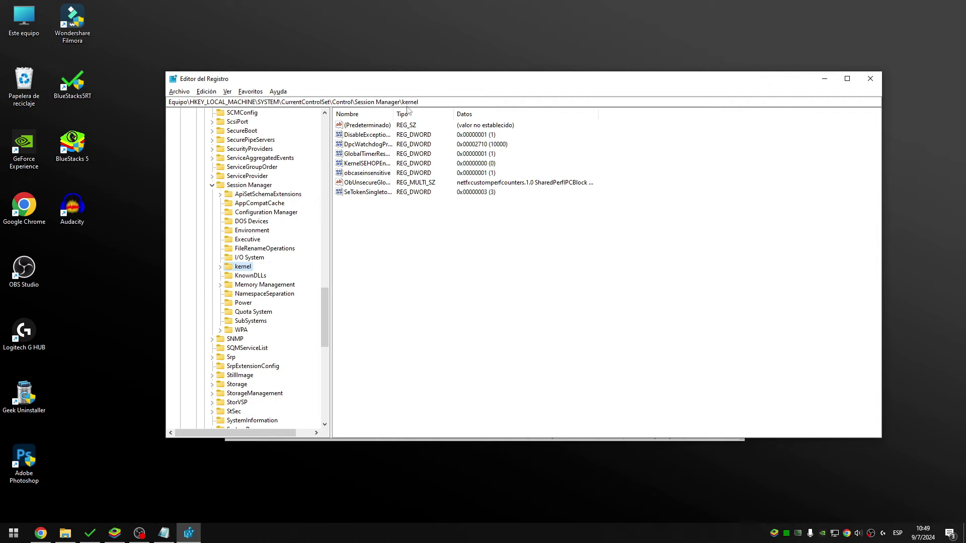
left_click_drag(394, 113, 458, 149)
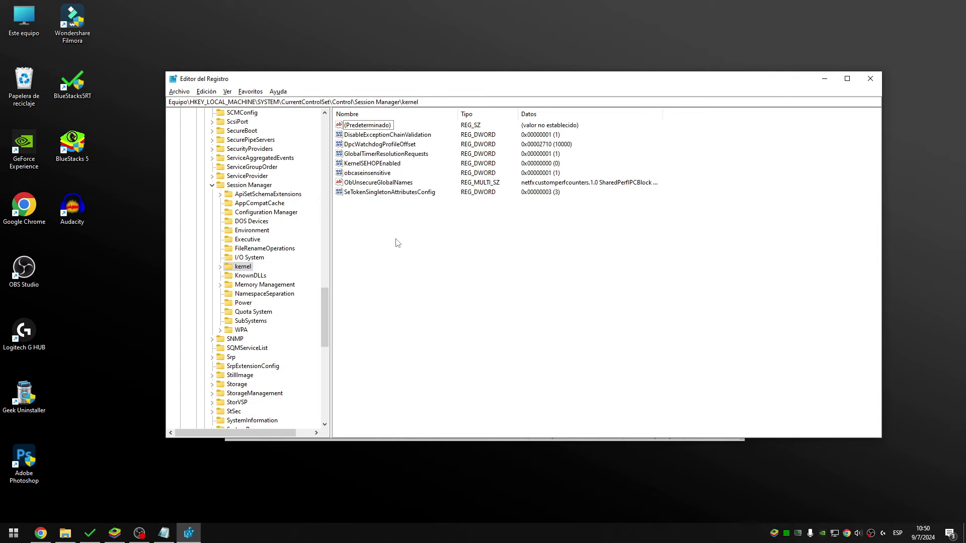
Add a new DWORD named GlobalTimerResolutionRequests and dismiss the duplicate-name error.
right_click(363, 234)
mouse_move(393, 240)
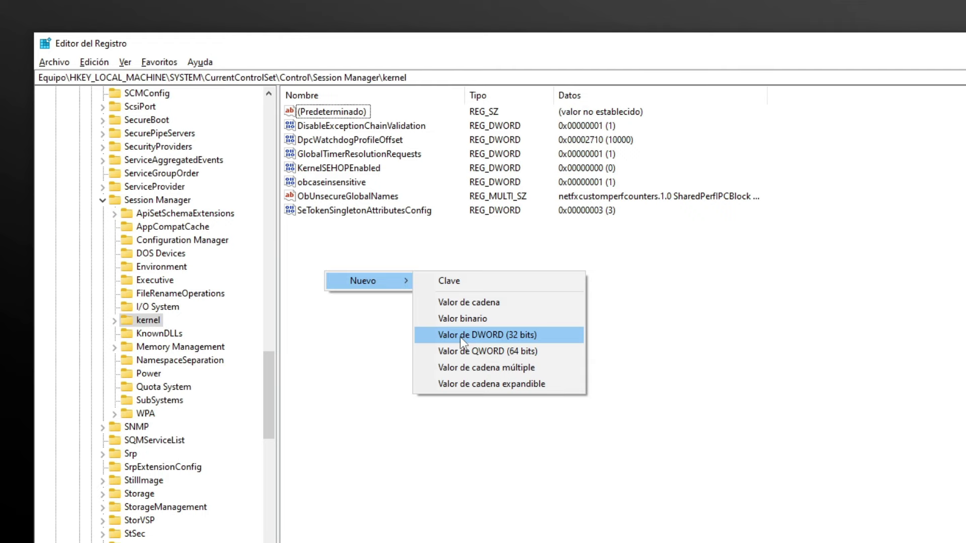
left_click(469, 335)
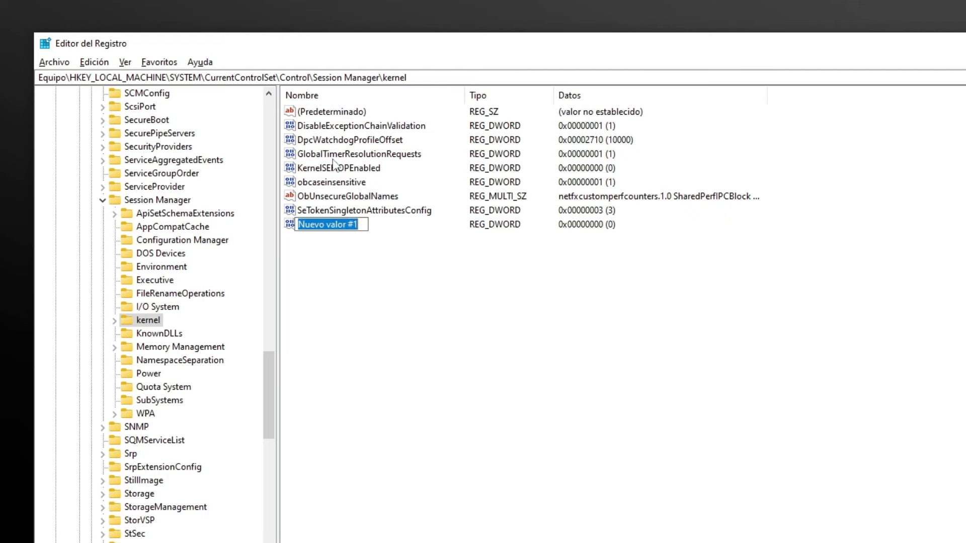
key("alt+Tab")
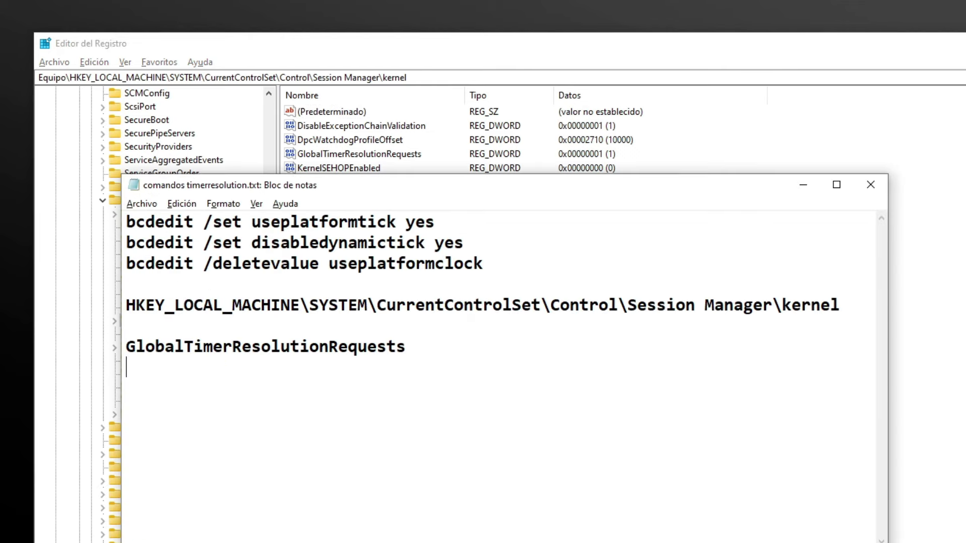
left_click_drag(385, 352, 123, 350)
key("ctrl+c")
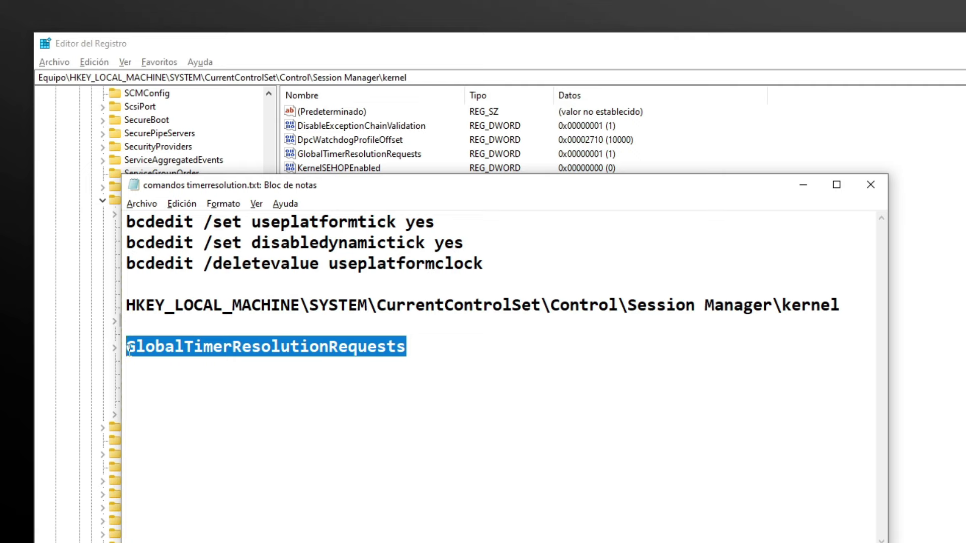
right_click(185, 346)
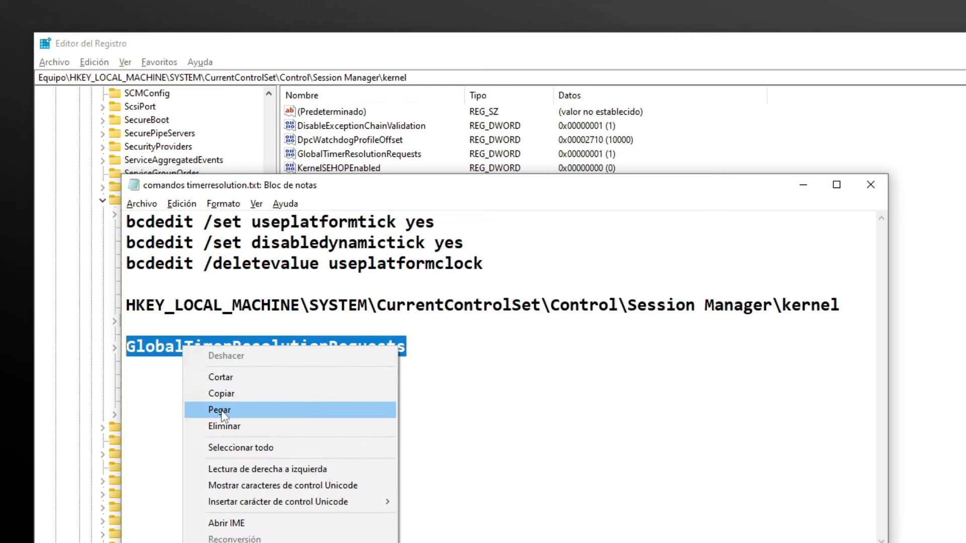
left_click(289, 387)
key("alt+Tab")
right_click(353, 221)
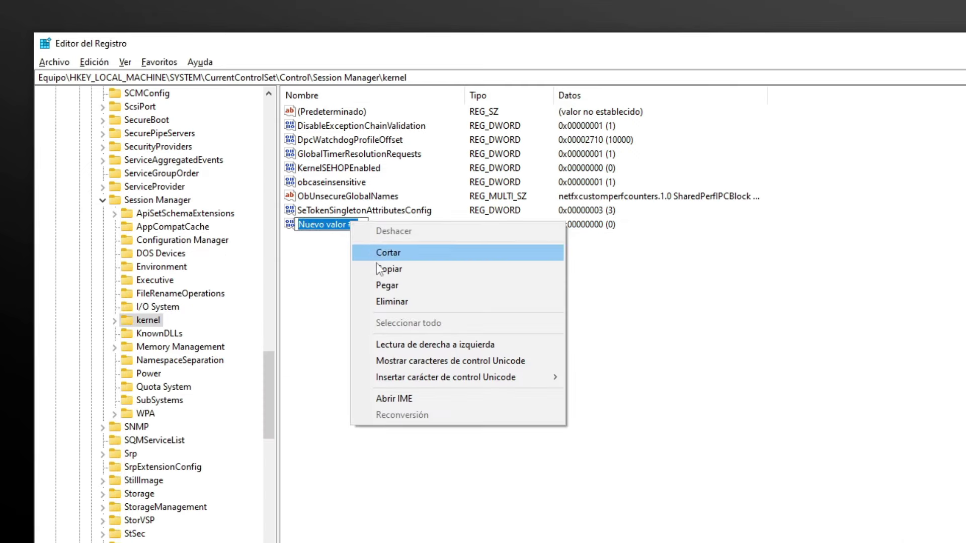
left_click(368, 283)
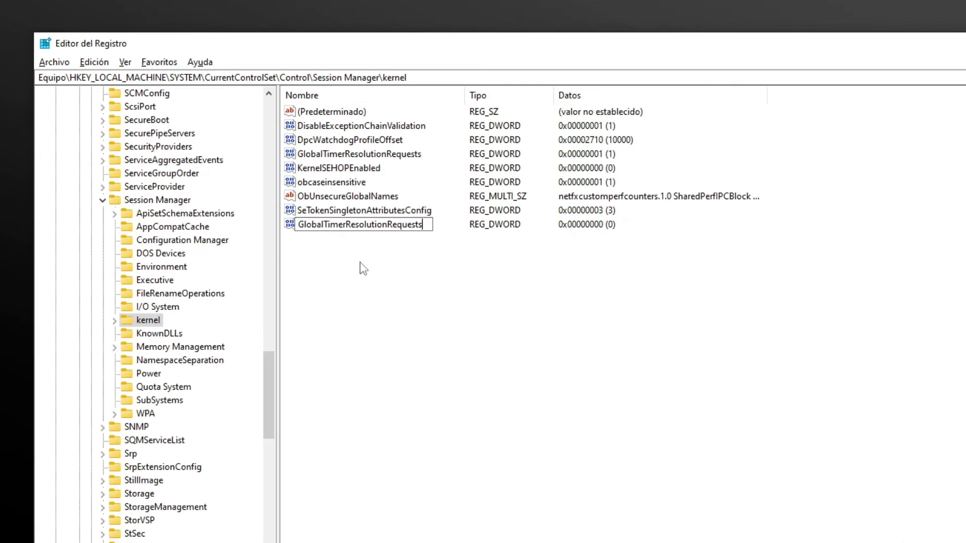
left_click(406, 242)
left_click(674, 325)
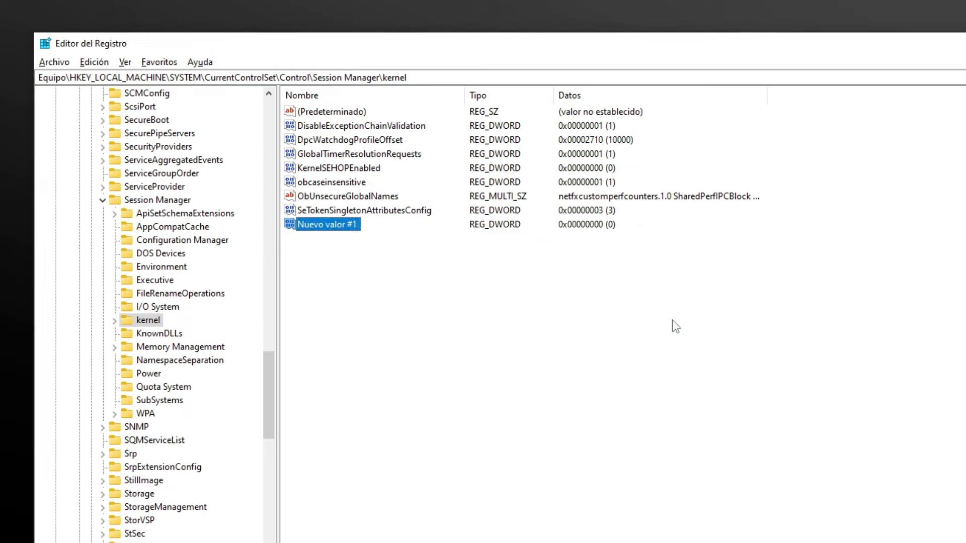
Cancel editing Nuevo valor #1 and delete that unused value.
right_click(331, 229)
left_click(344, 236)
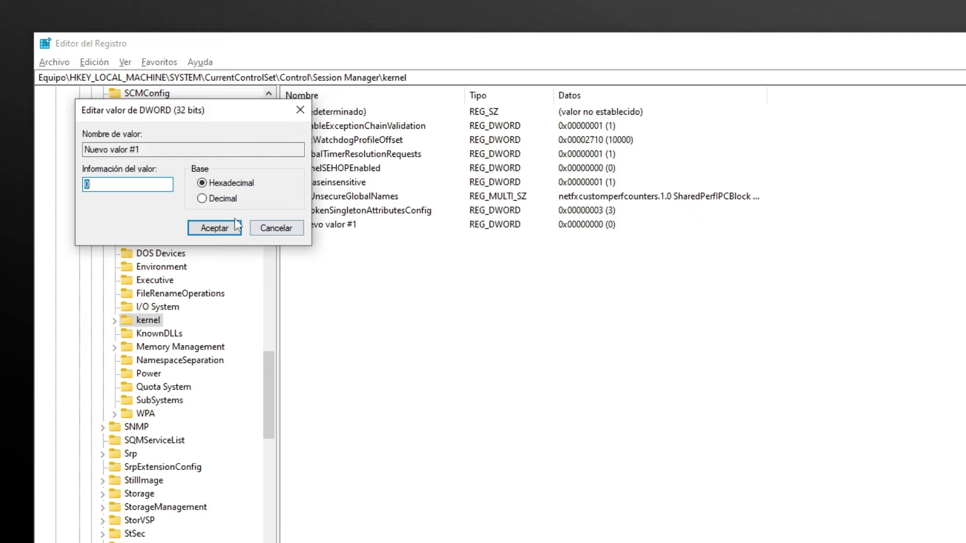
type("1")
left_click(269, 228)
key("Delete")
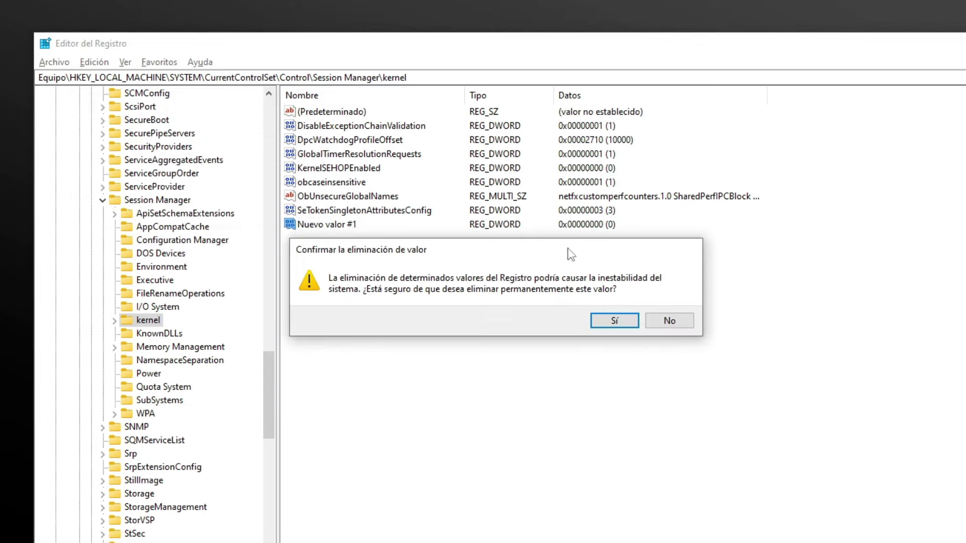
left_click(608, 316)
left_click(348, 155)
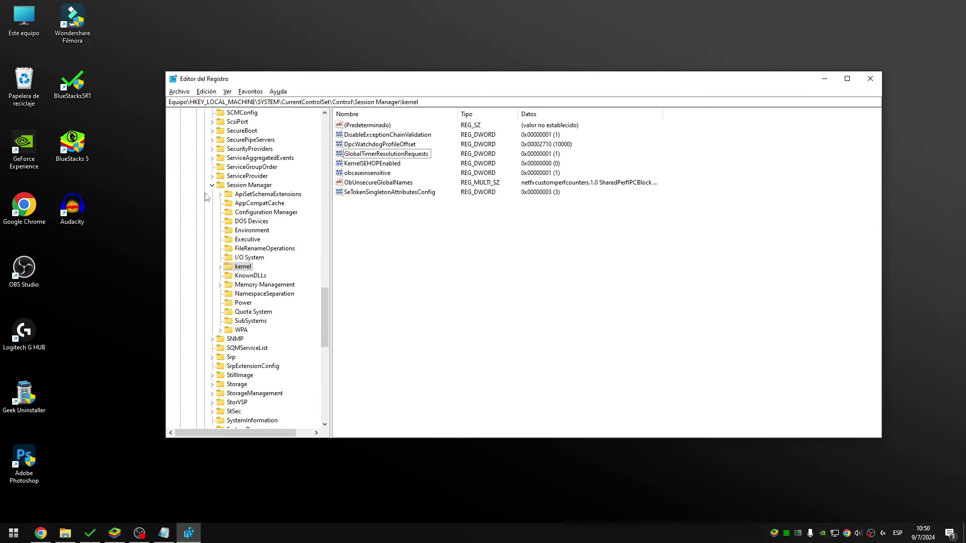
Collapse the registry tree back to the root and close Registry Editor.
left_click(102, 214)
left_click(212, 185)
scroll(211, 202, "up", 20)
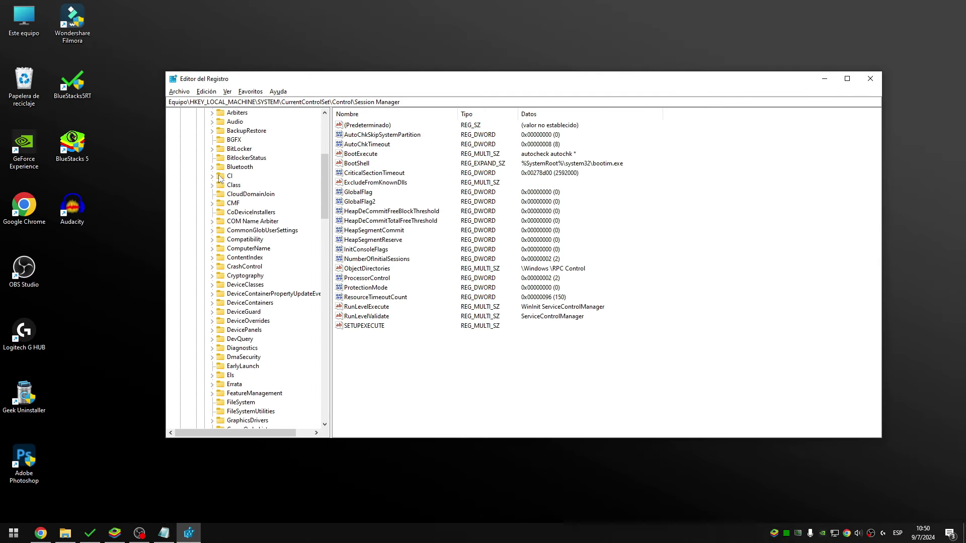
left_click(204, 240)
left_click(196, 230)
left_click(187, 194)
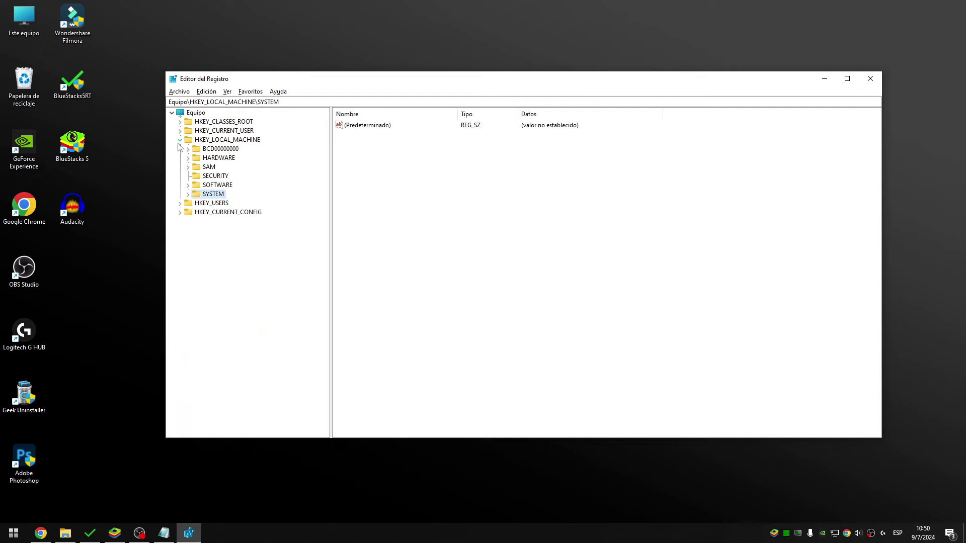
left_click(180, 140)
left_click(172, 113)
key("alt+F4")
left_click(164, 533)
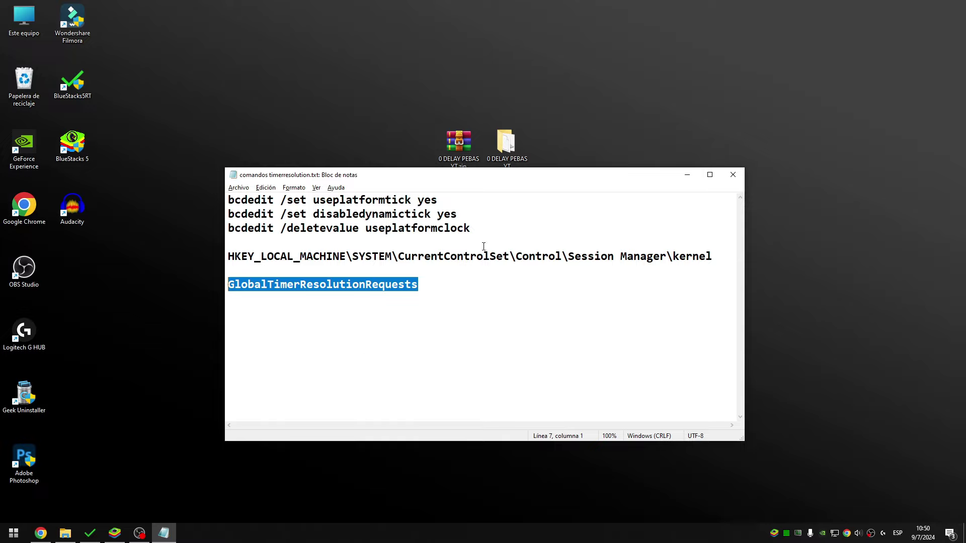
Close the timer notes and extract ISLC v1.0.3.0.exe as administrator into the current folder.
left_click(733, 175)
mouse_move(66, 534)
left_click(95, 507)
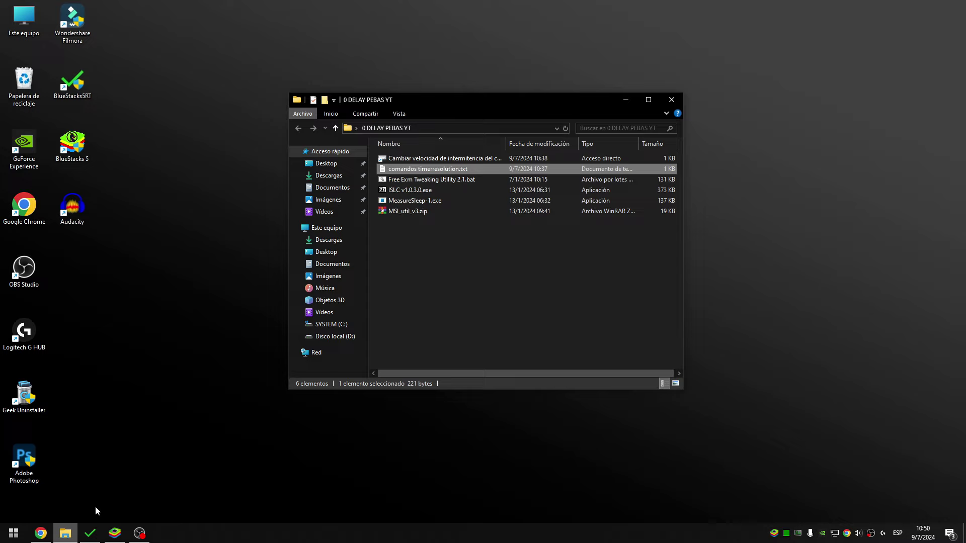
left_click(462, 284)
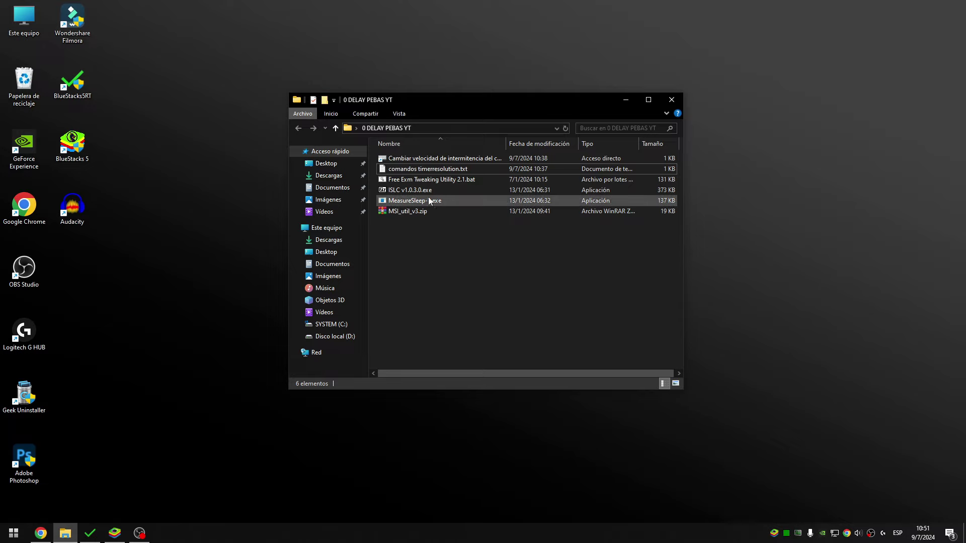
left_click(406, 192)
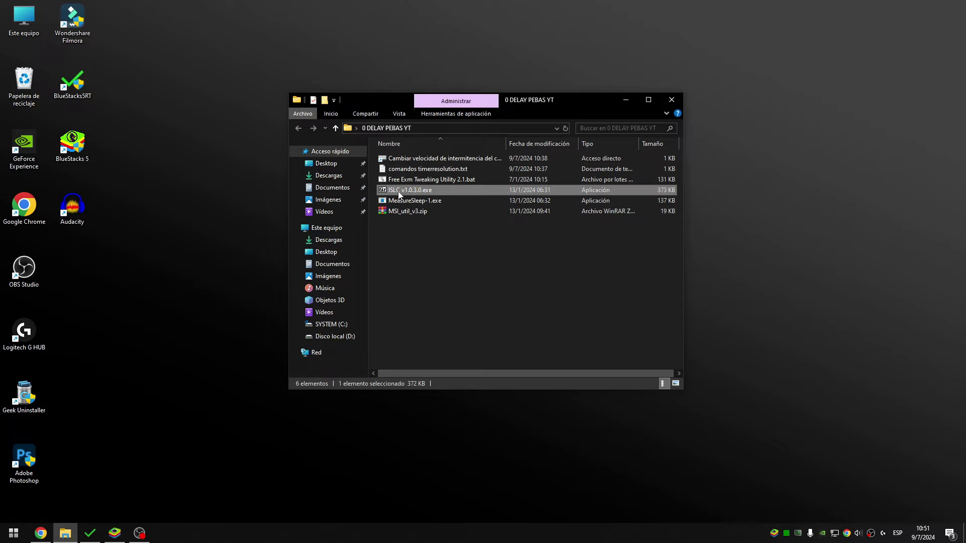
right_click(400, 194)
left_click(430, 211)
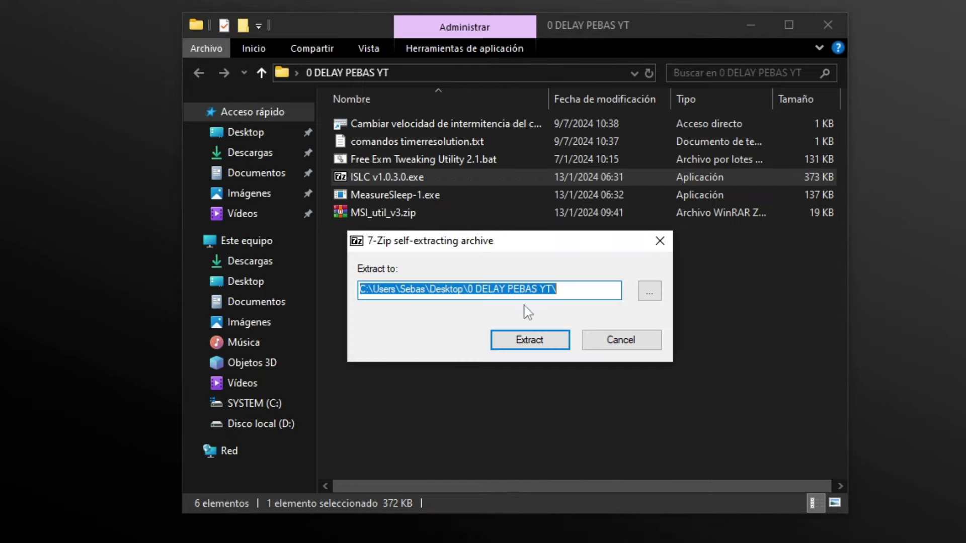
left_click(548, 337)
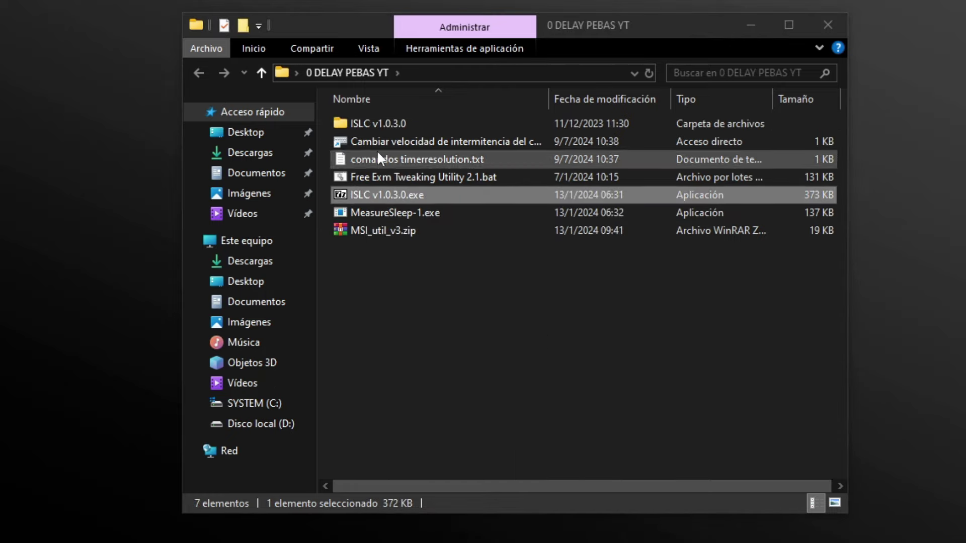
Launch Intelligent standby list cleaner from the extracted ISLC v1.0.3.0 folder.
double_click(387, 125)
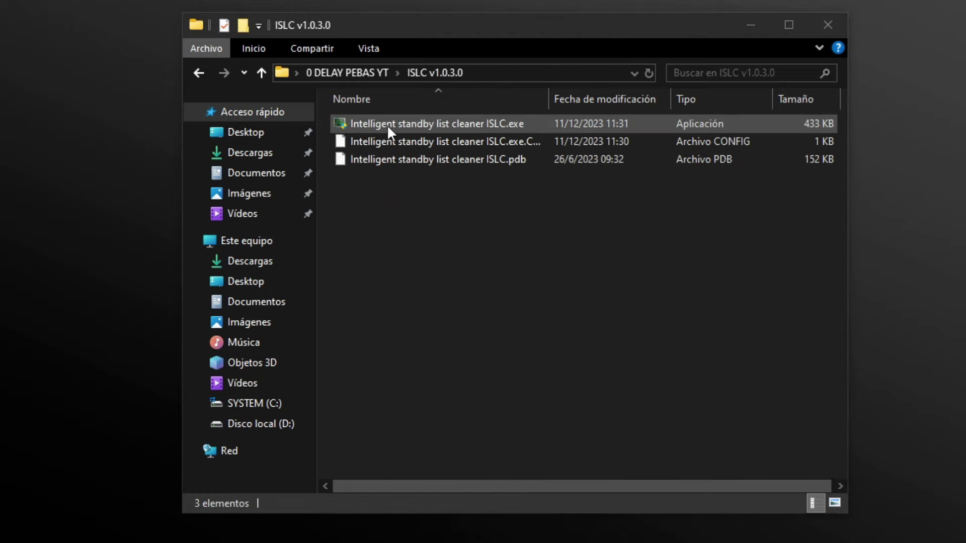
right_click(404, 126)
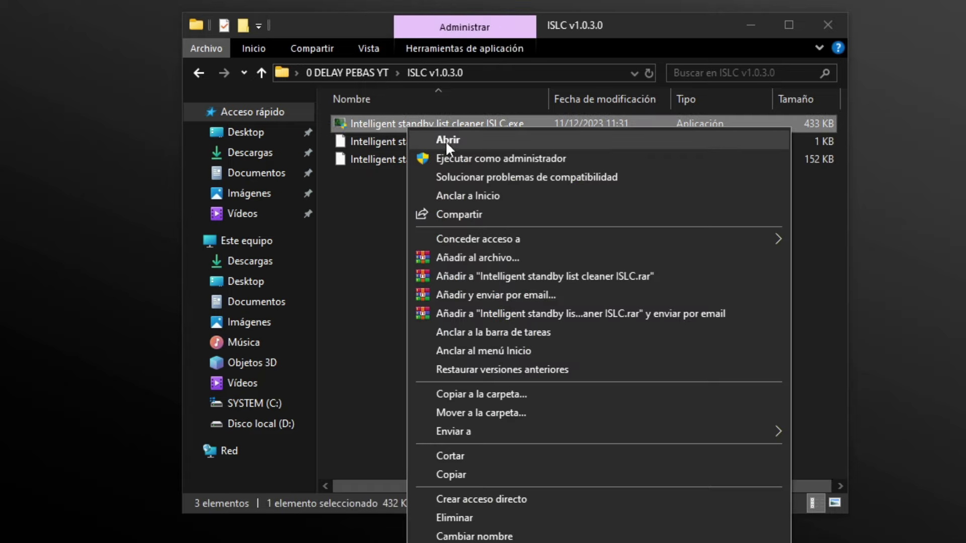
left_click(428, 140)
left_click(345, 72)
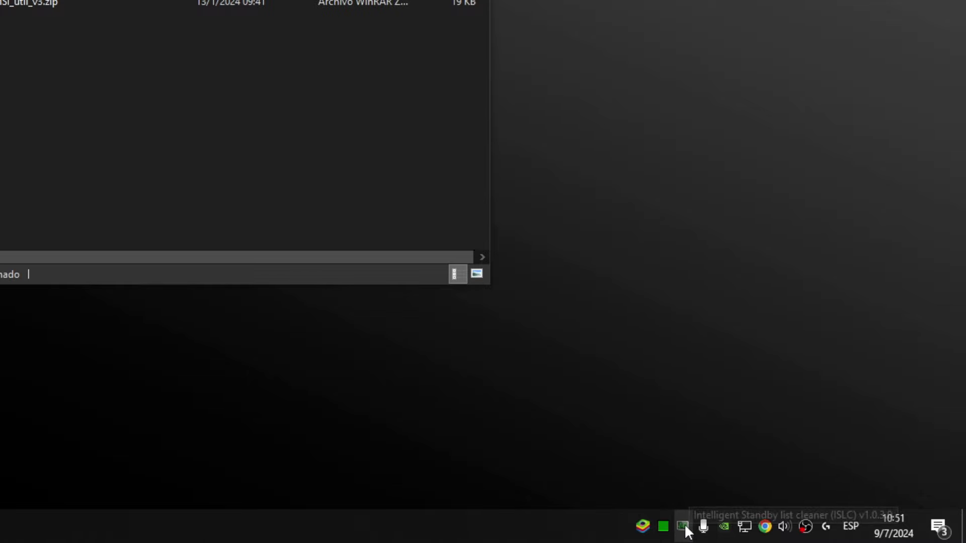
Open the Intelligent standby list cleaner window from its system tray icon.
left_click(683, 527)
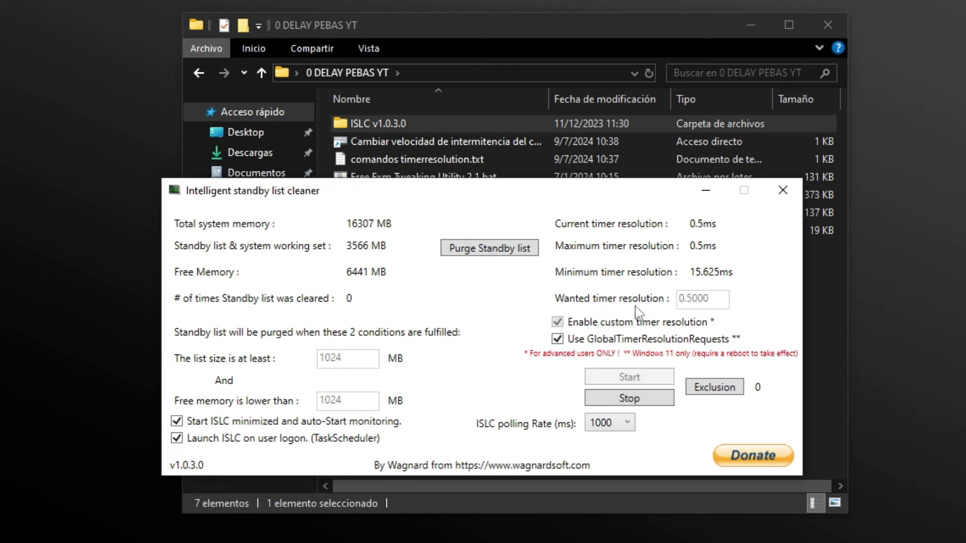
Stop ISLC, keep the 1000 ms polling rate, restart monitoring, and minimise it.
left_click(647, 397)
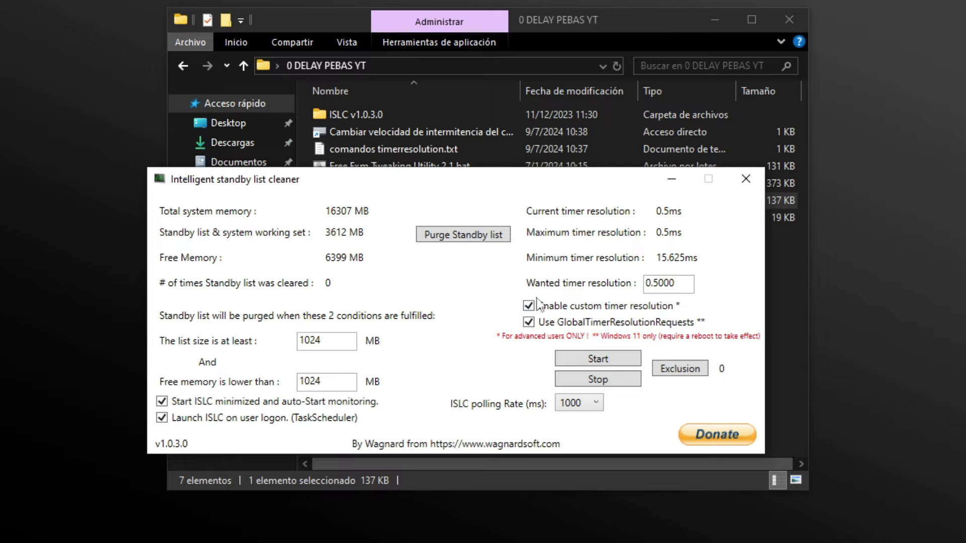
left_click(569, 403)
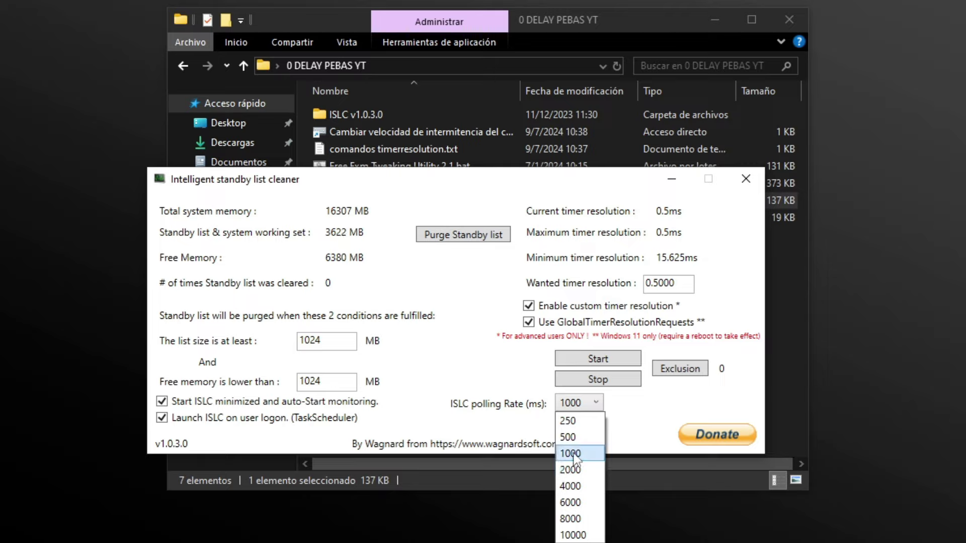
left_click(576, 455)
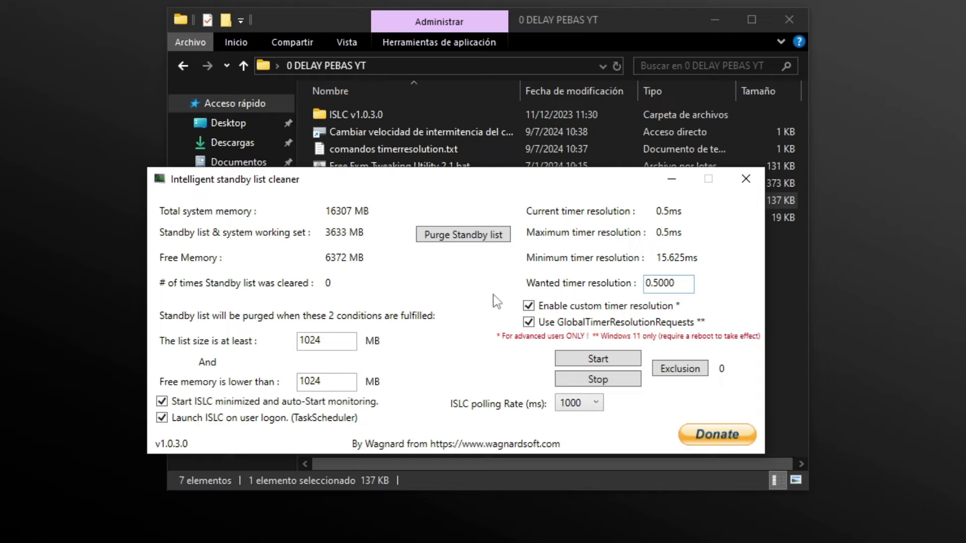
left_click(566, 361)
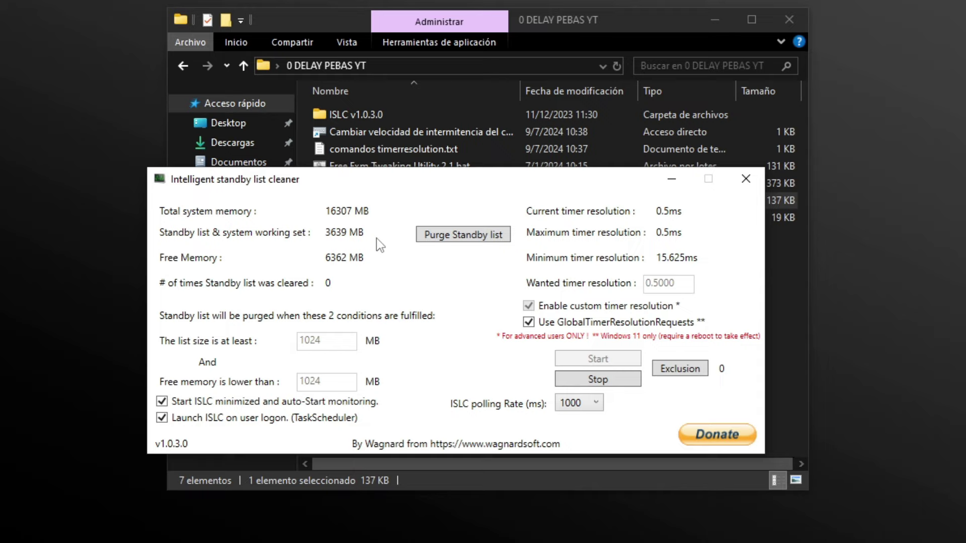
left_click(672, 179)
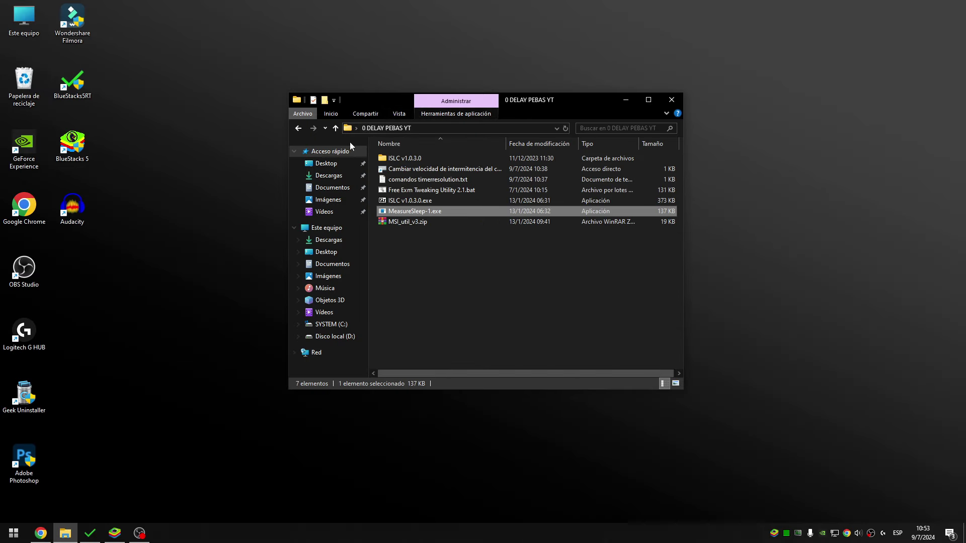
Return to the 0 DELAY PEBAS YT folder and extract MSI_util_v3.zip into an MSI_util_v3 folder.
double_click(409, 159)
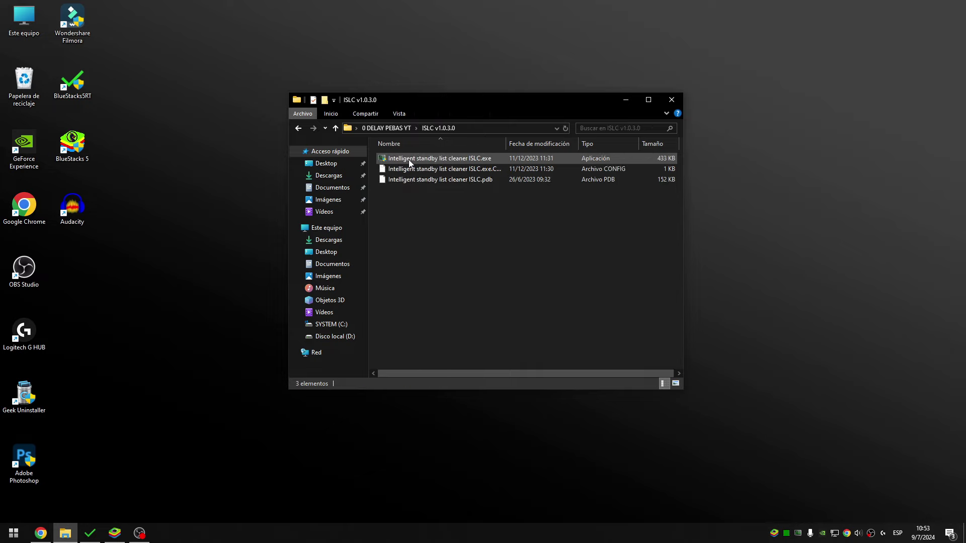
left_click_drag(441, 242, 388, 141)
key("BackSpace")
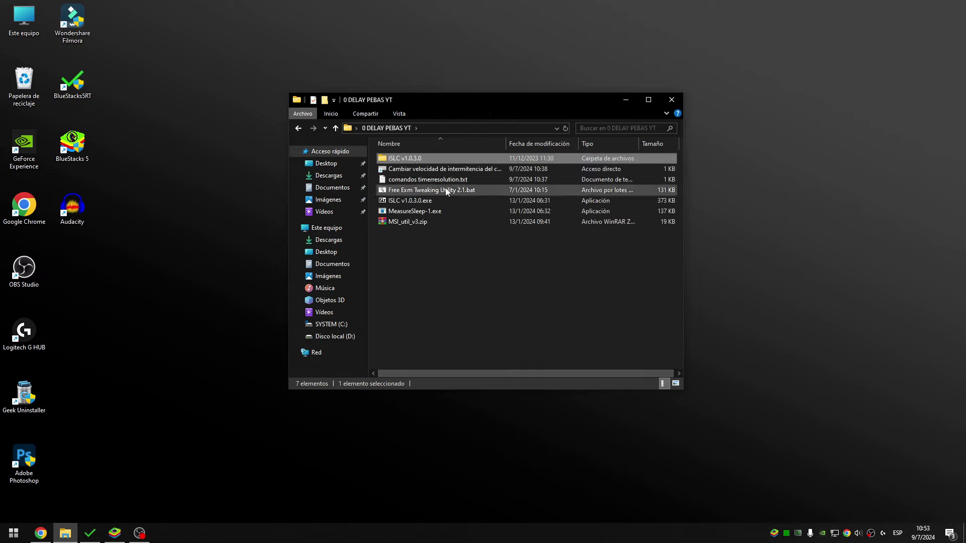
left_click(400, 171)
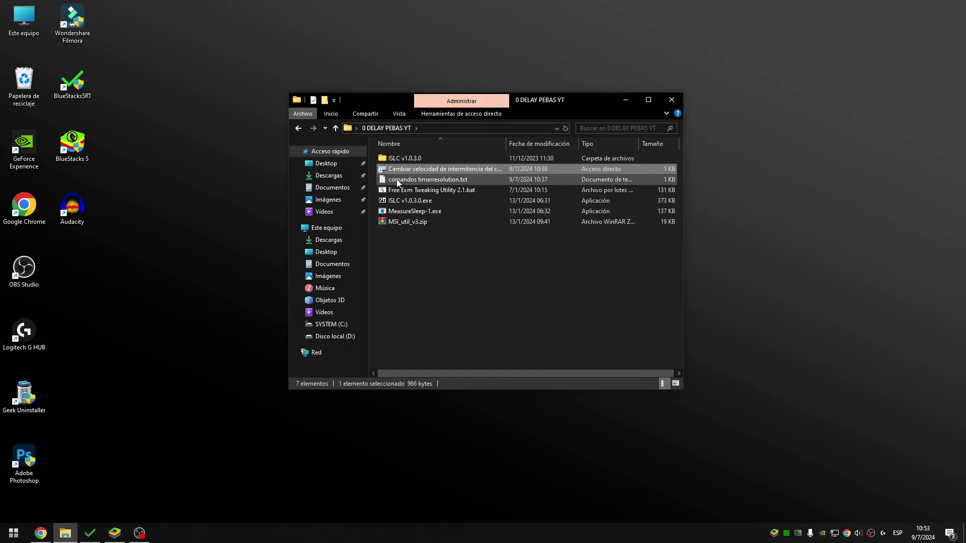
left_click(397, 179)
left_click(403, 201)
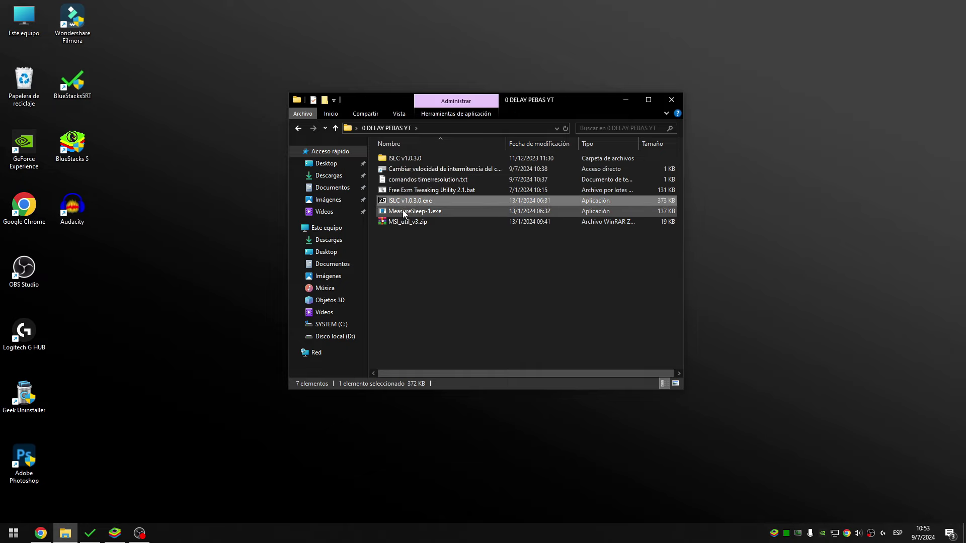
left_click(406, 225)
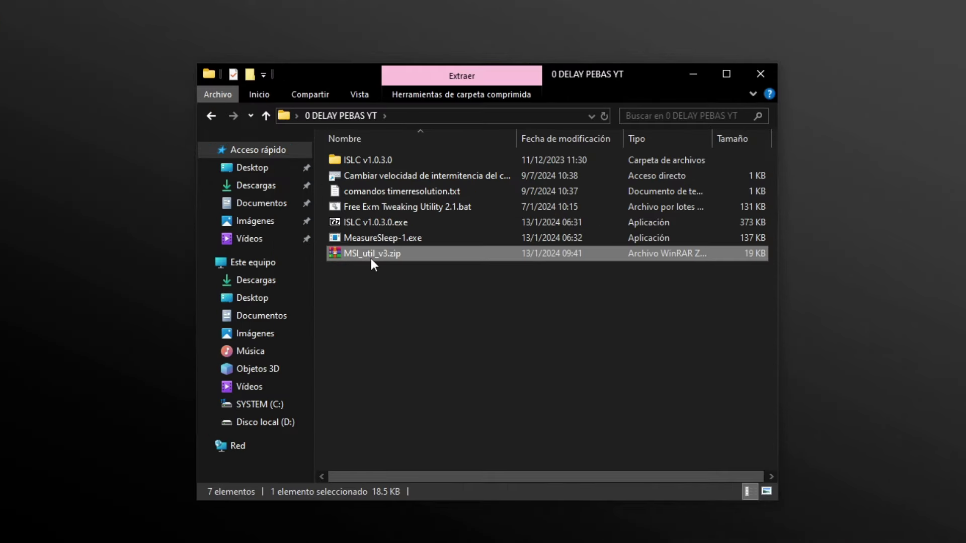
right_click(371, 258)
left_click(417, 332)
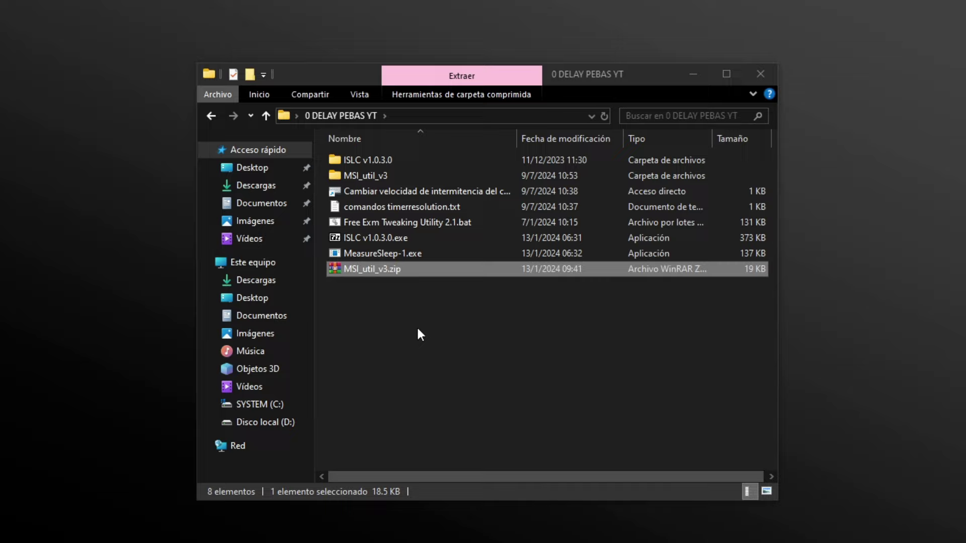
Run MSI_util_v3.exe as administrator from the extracted folder, then close that window.
double_click(409, 175)
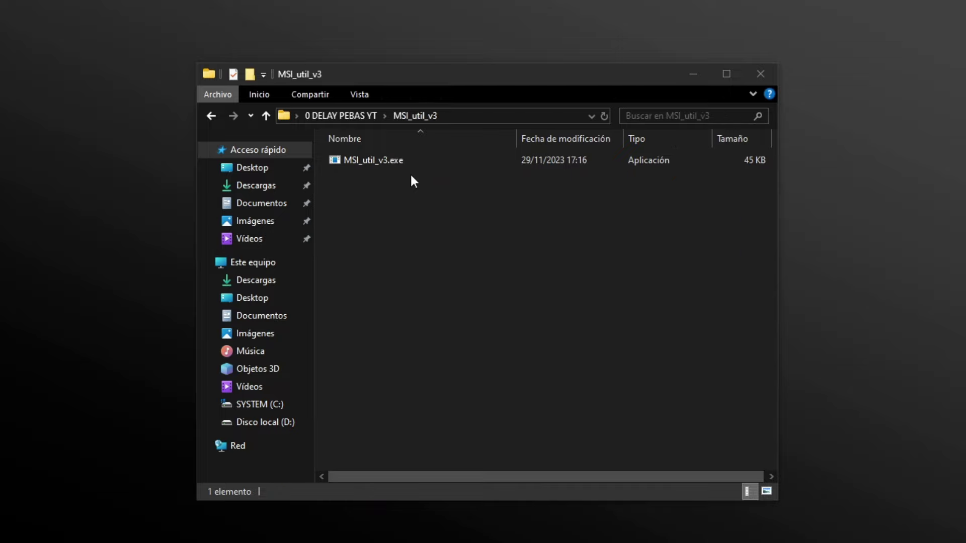
right_click(376, 164)
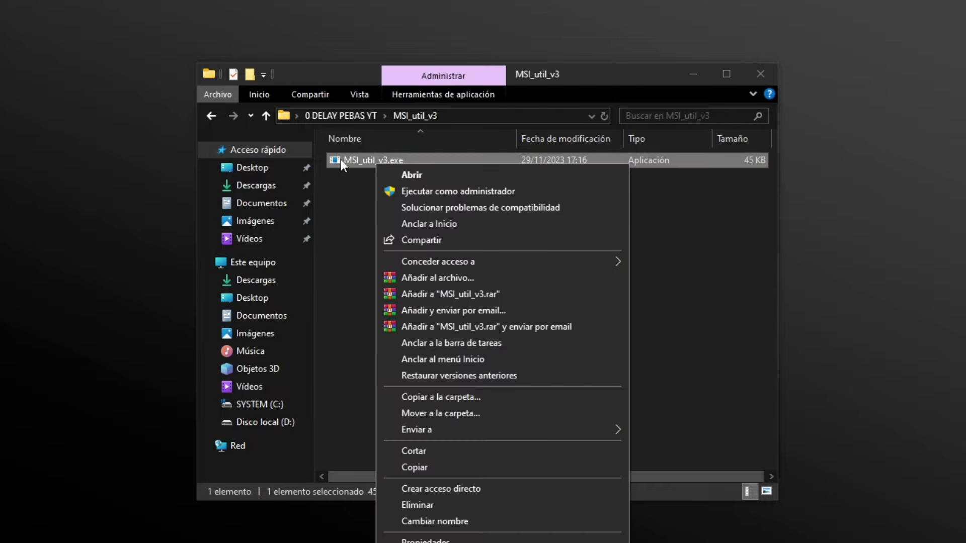
left_click(418, 192)
key("alt+F4")
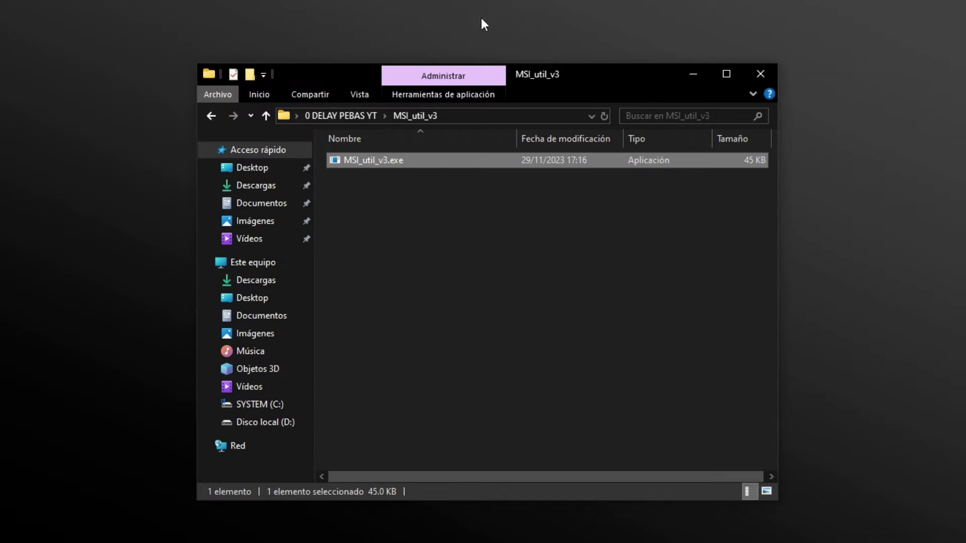
Re-extract MSI_util_v3.zip and launch the MSI mode utility as administrator.
left_click(358, 115)
left_click(380, 267)
right_click(380, 267)
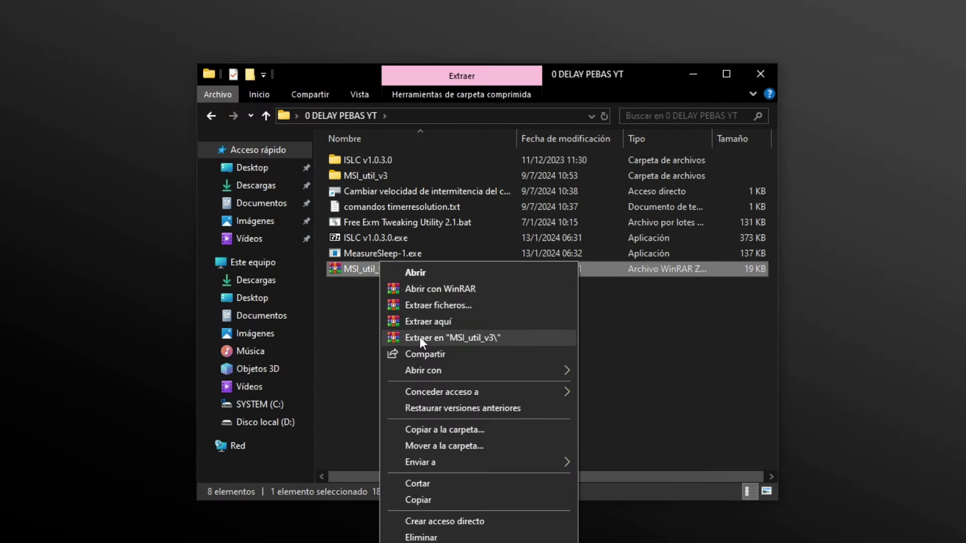
left_click(385, 343)
double_click(379, 168)
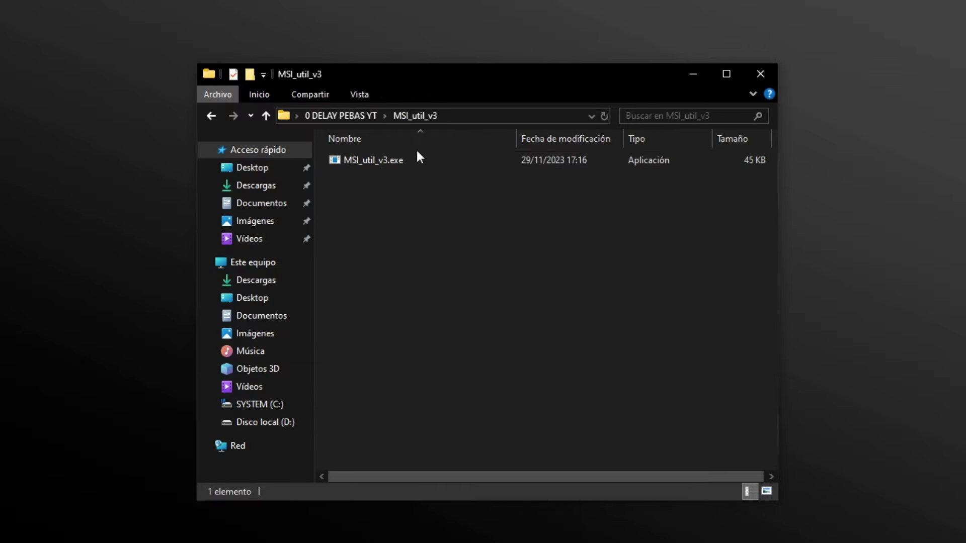
right_click(407, 160)
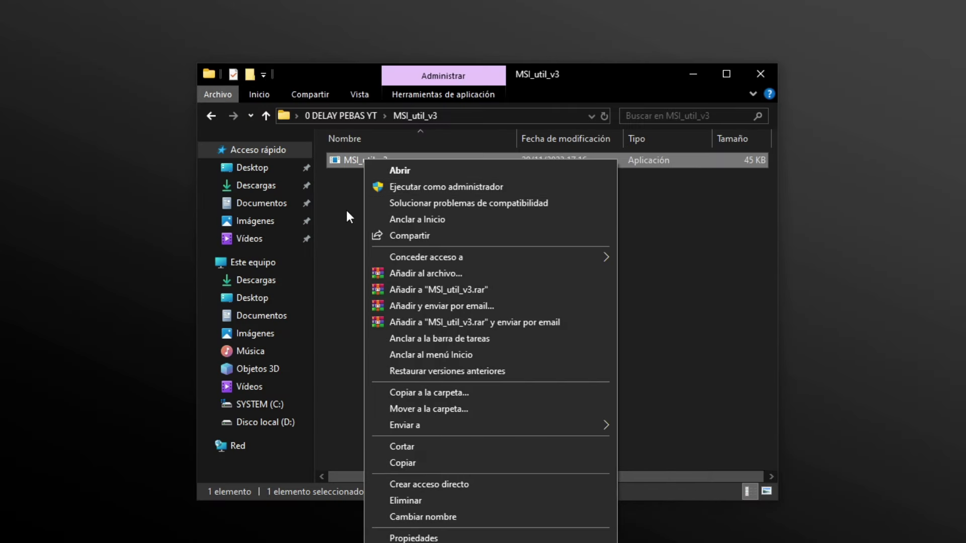
left_click(344, 210)
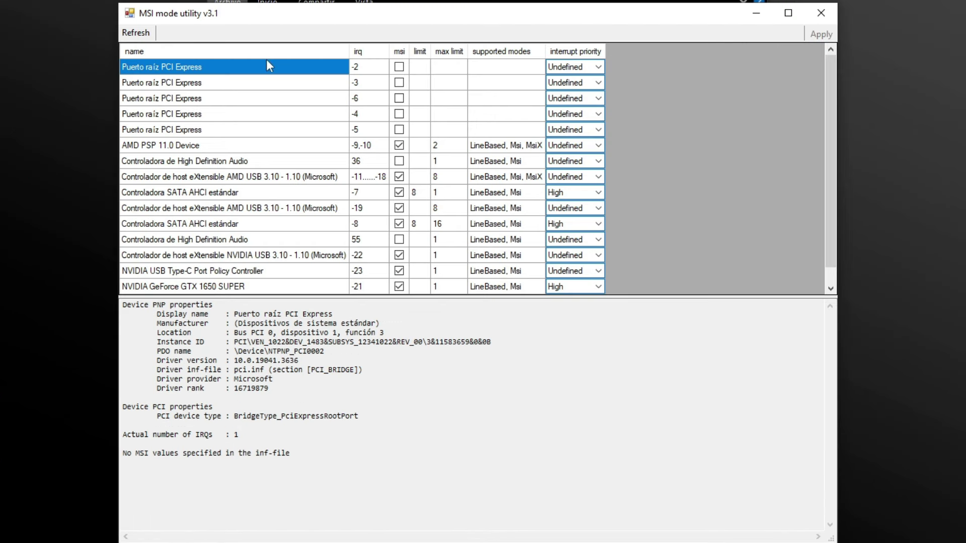
Set the NVIDIA GeForce GTX 1650 SUPER's interrupt priority to High.
scroll(332, 158, "down", 1)
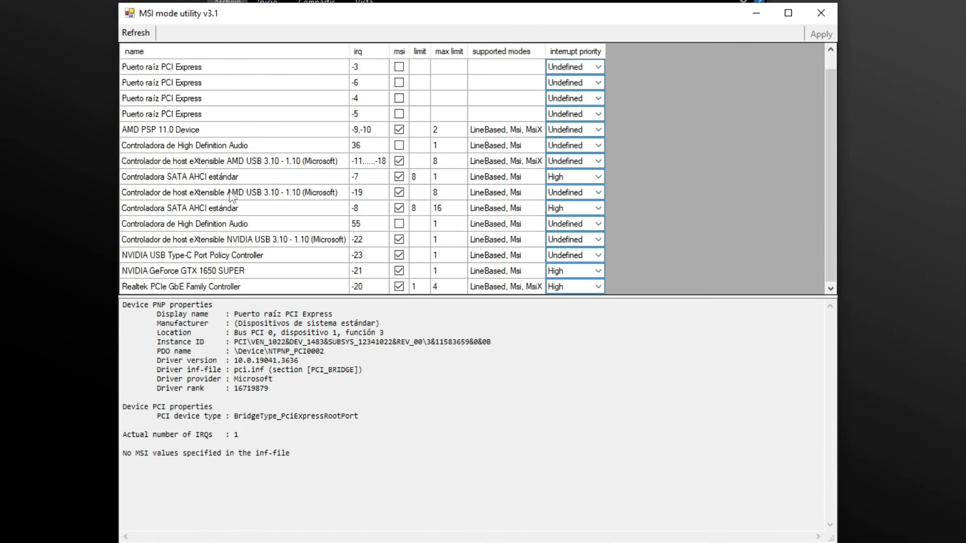
left_click(153, 276)
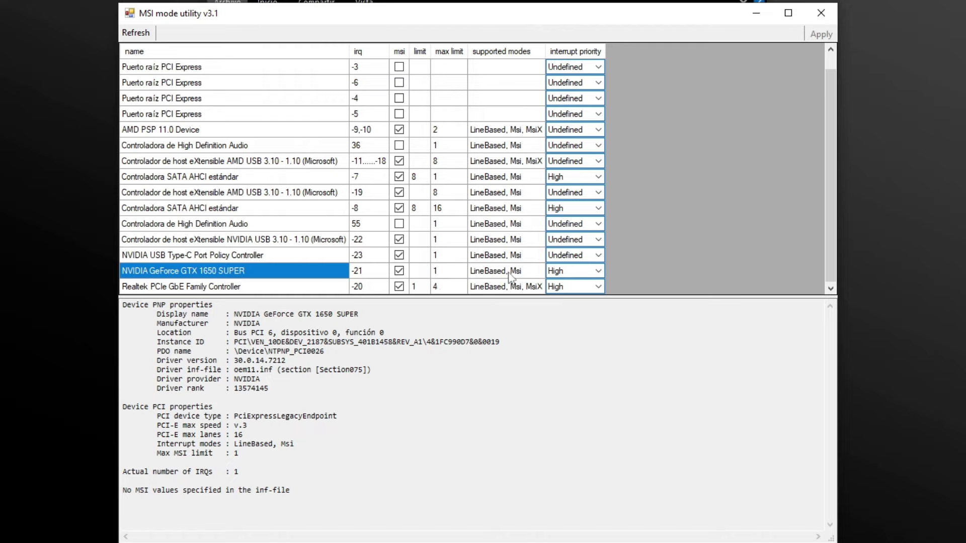
left_click(561, 274)
left_click(561, 274)
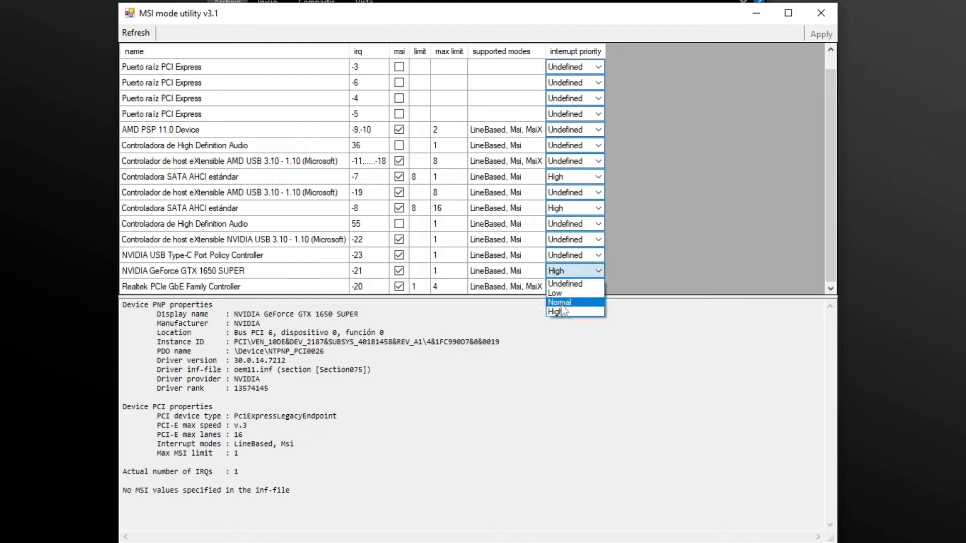
left_click(559, 312)
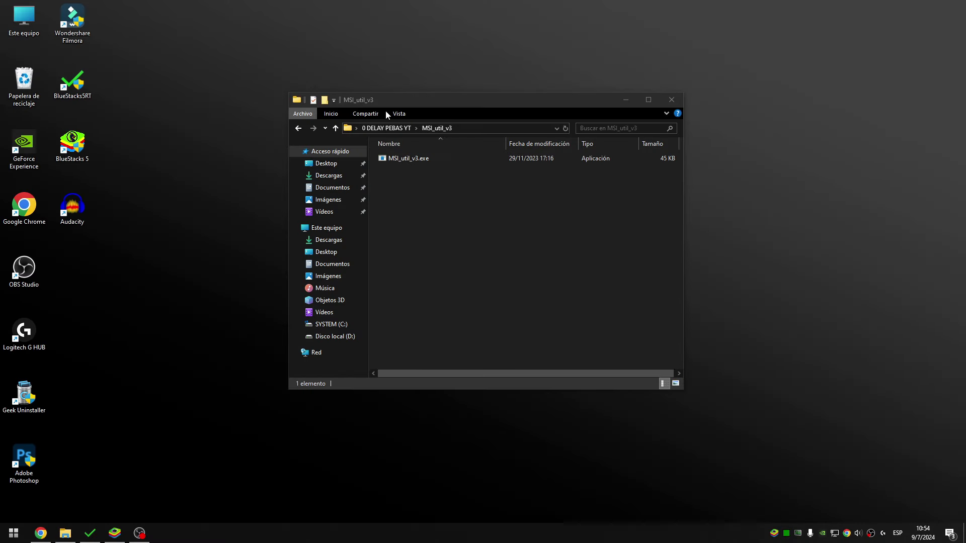
Run Free Exm Tweaking Utility 2.1.bat as administrator from the 0 DELAY PEBAS YT folder.
left_click(388, 128)
left_click(448, 273)
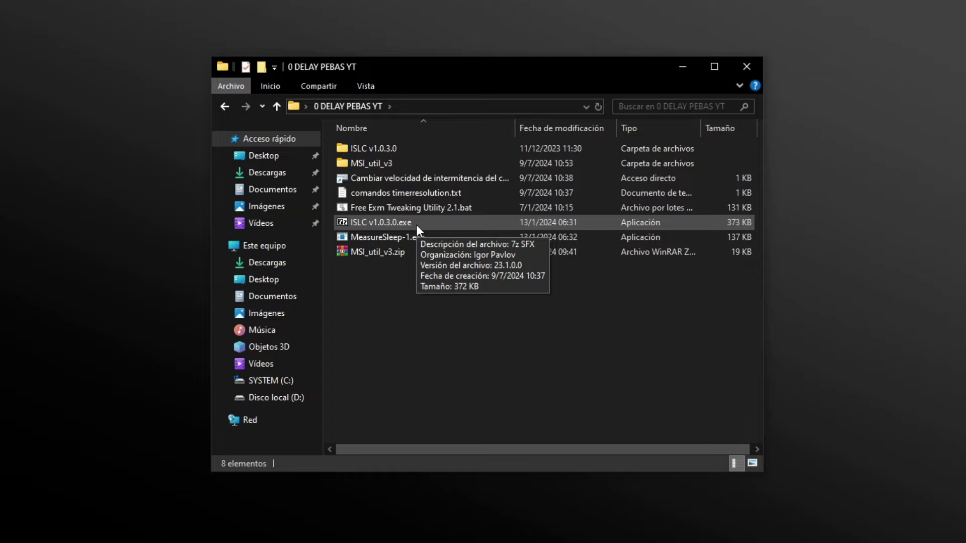
right_click(418, 212)
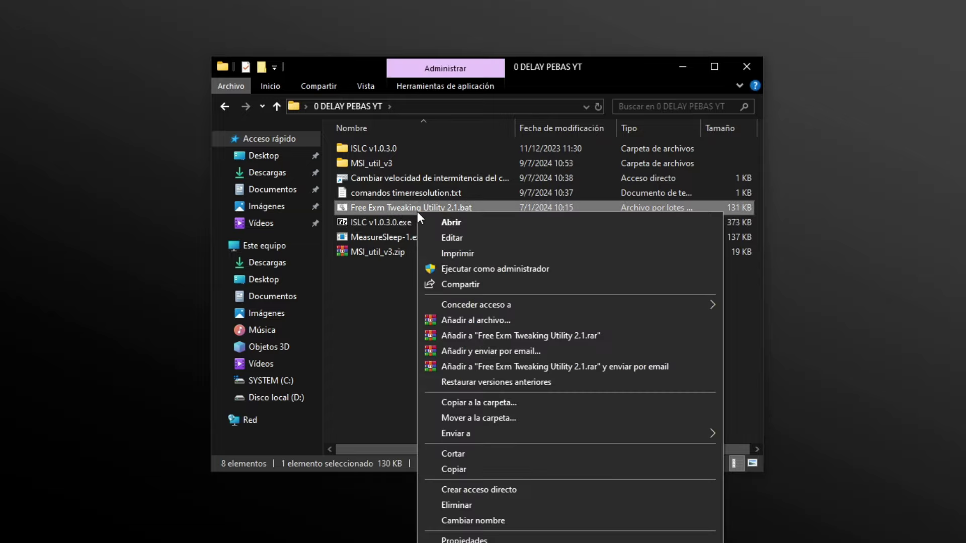
left_click(463, 270)
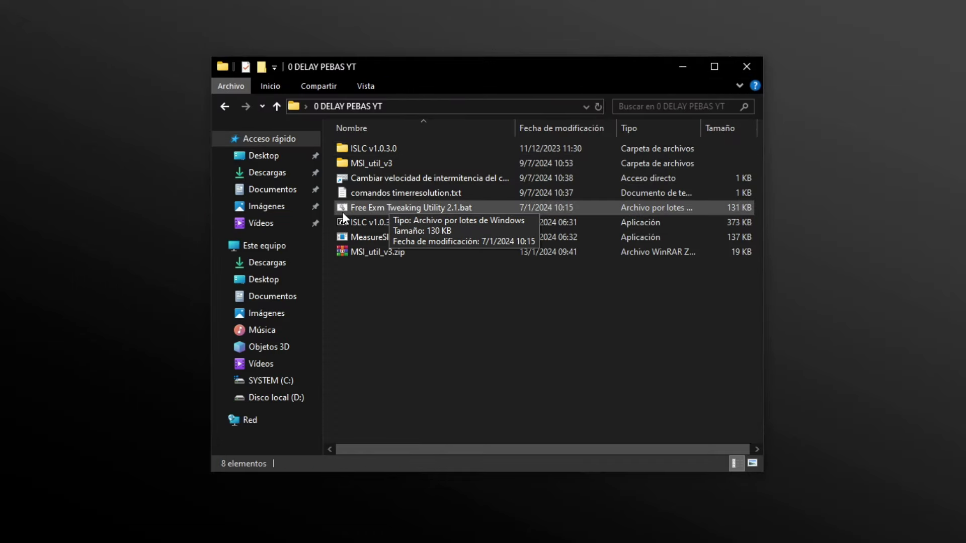
left_click(403, 207)
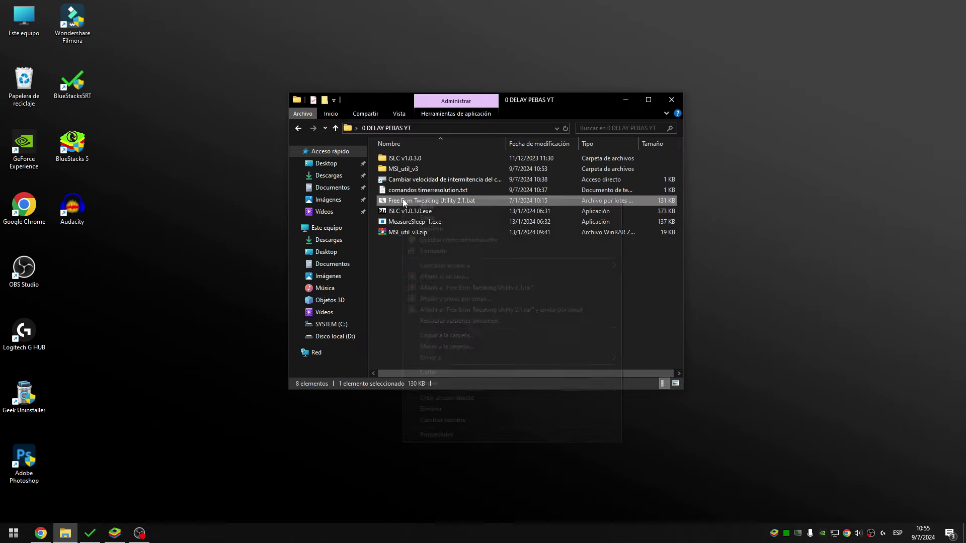
right_click(373, 207)
left_click(423, 263)
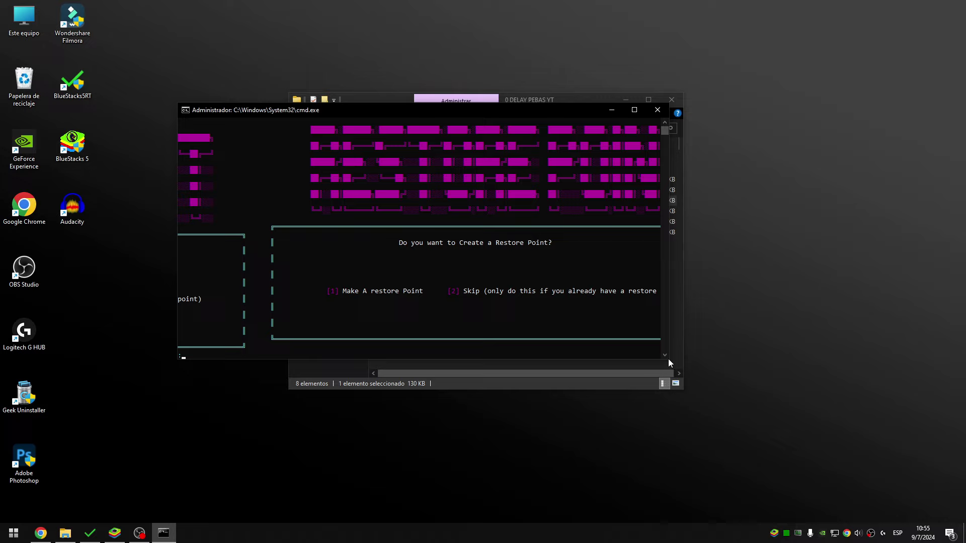
Widen the console, answer 2 at the restore-point prompt, and continue past the WARNING notice.
left_click_drag(670, 362, 800, 341)
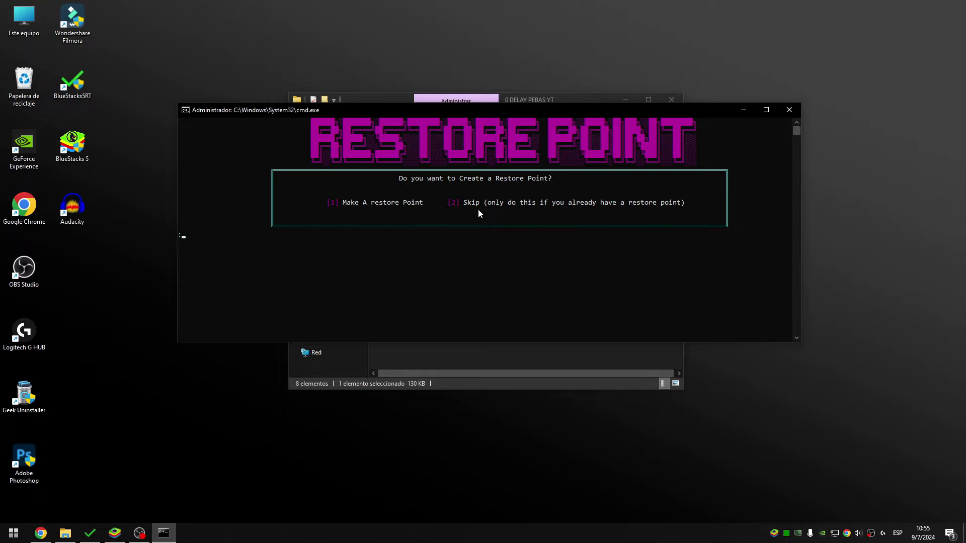
key("2")
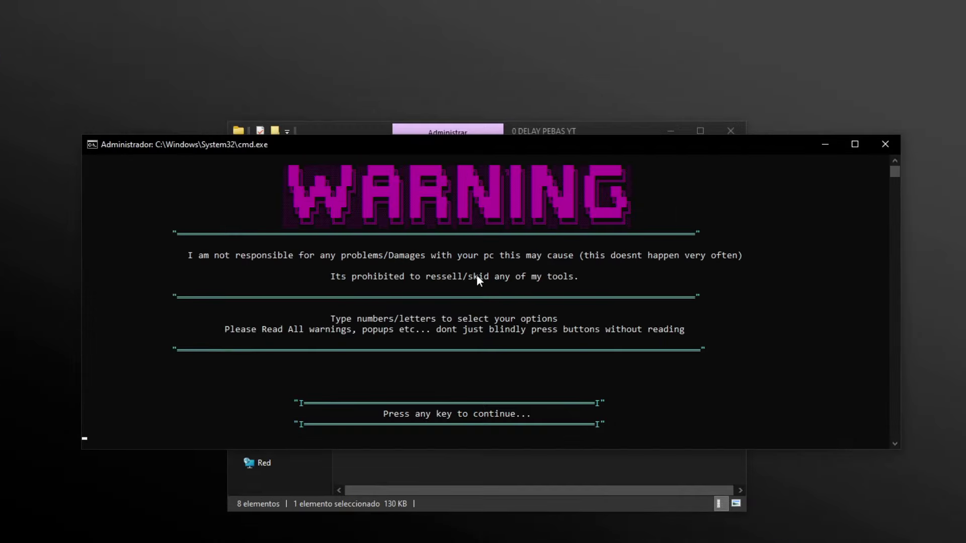
key("Return")
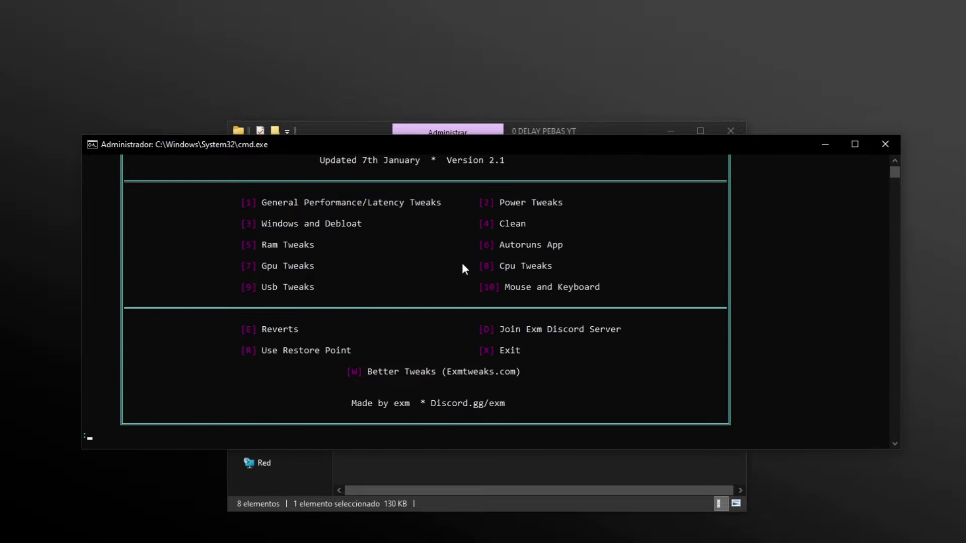
Enlarge the console and inspect the General Performance/Latency Tweaks option, erasing the typed 1.
left_click_drag(572, 135, 584, 31)
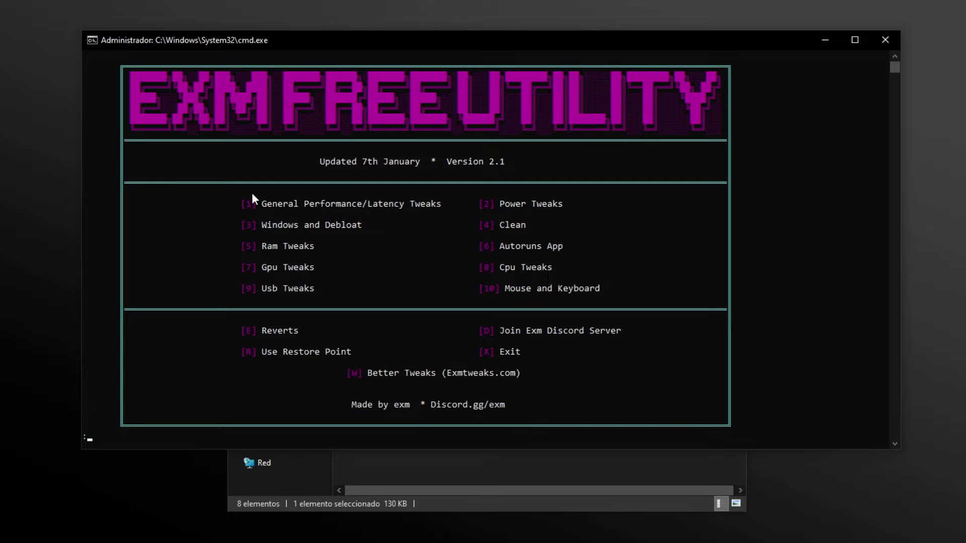
scroll(252, 192, "down", 1)
left_click_drag(242, 172, 444, 172)
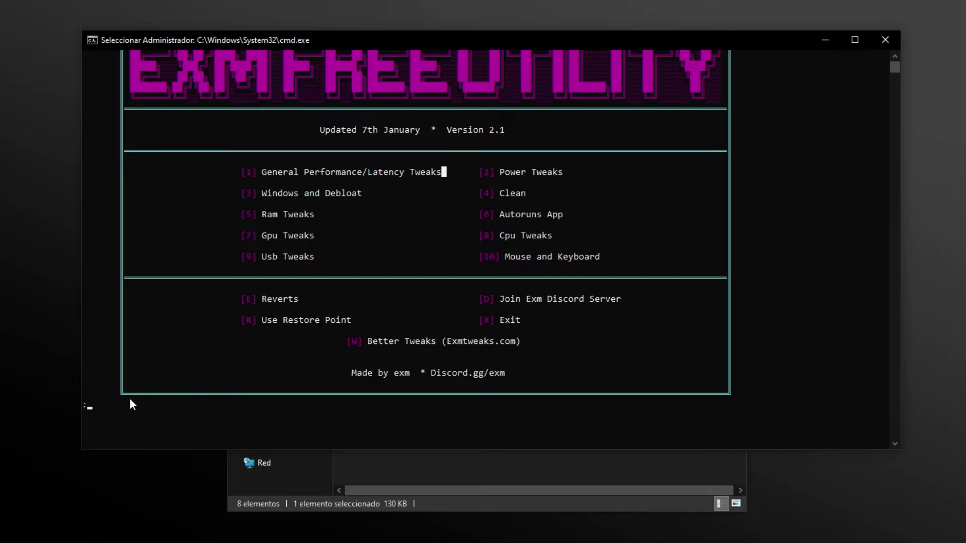
type("1")
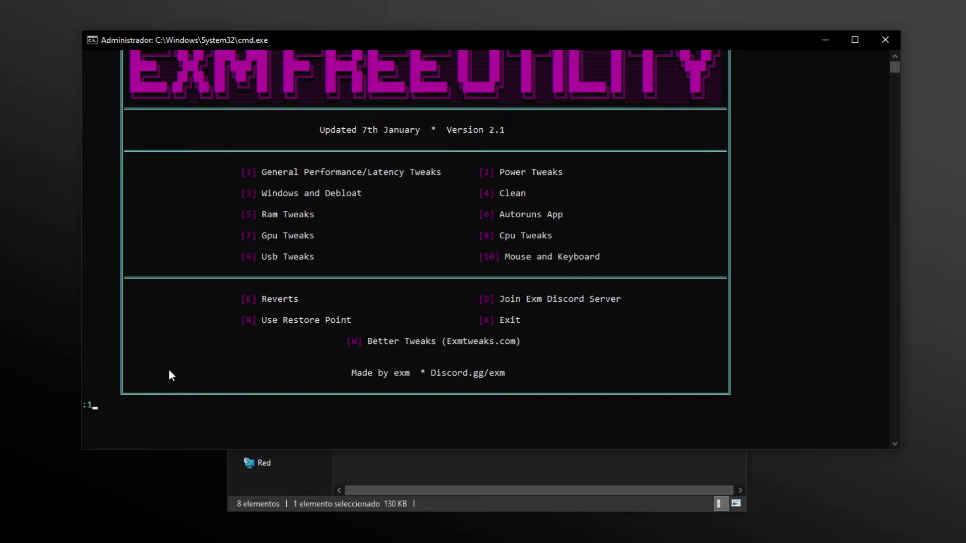
left_click(261, 173)
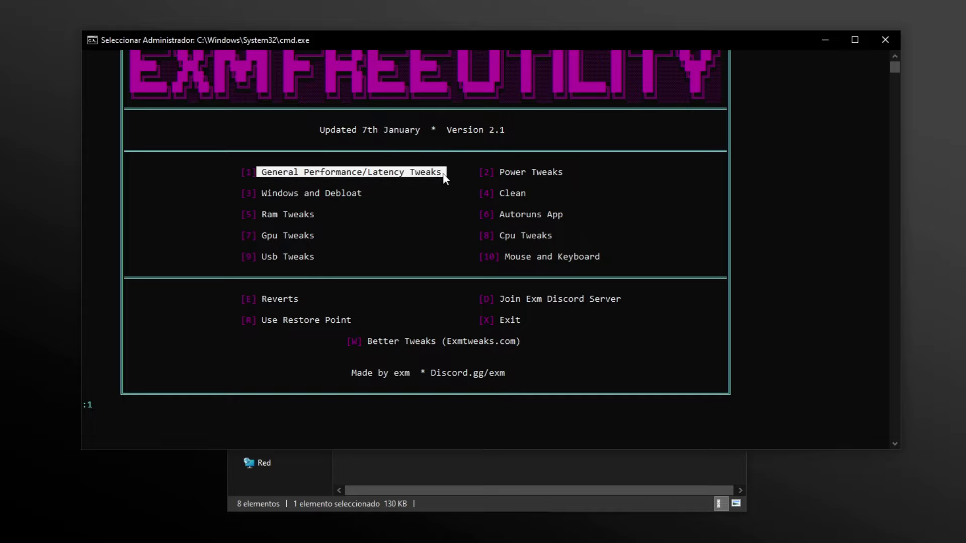
left_click_drag(444, 174, 448, 177)
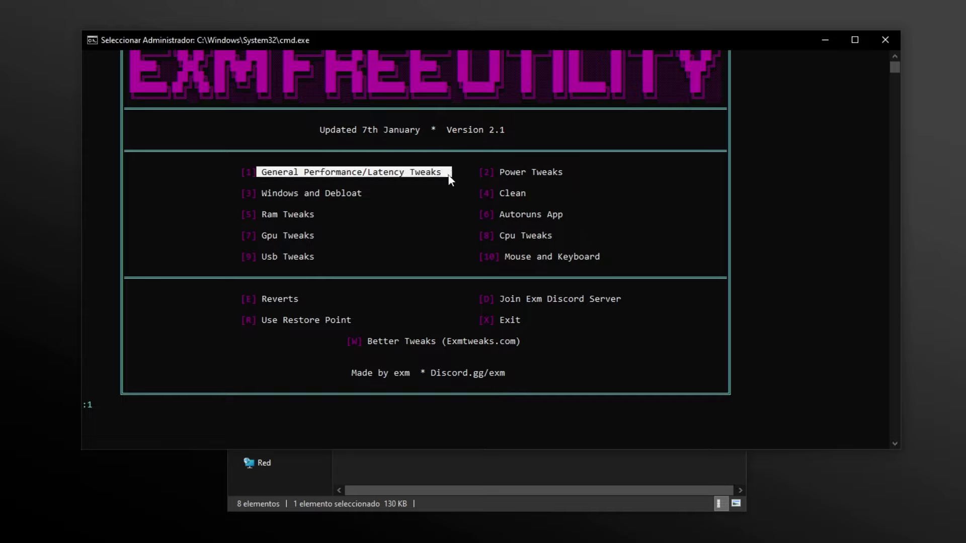
left_click(422, 182)
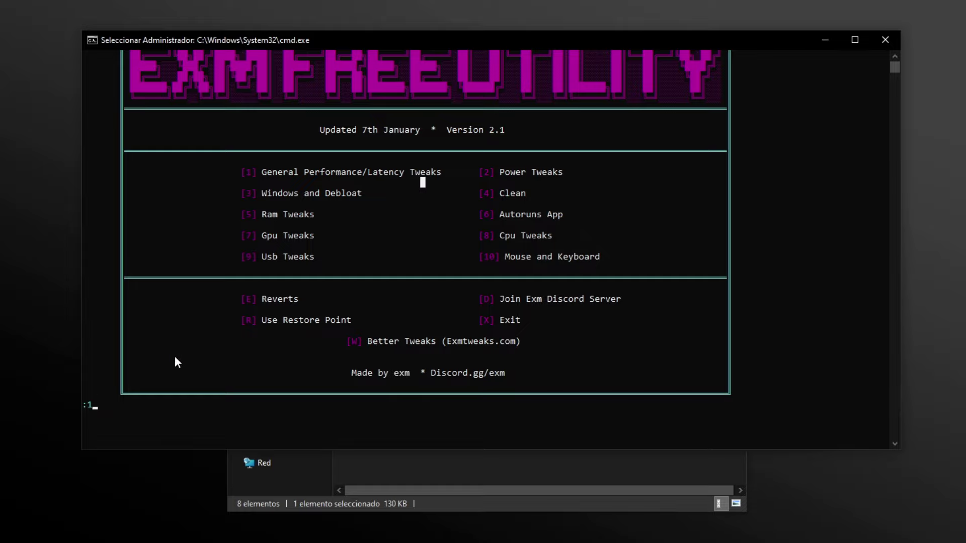
key("BackSpace")
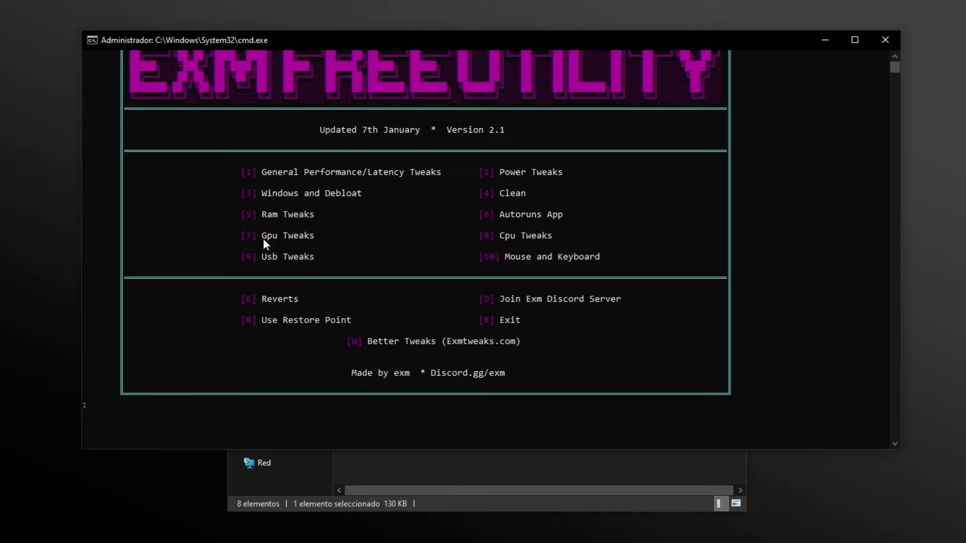
Inspect the Gpu Tweaks entry, then close the Exm utility console.
left_click_drag(262, 237, 314, 240)
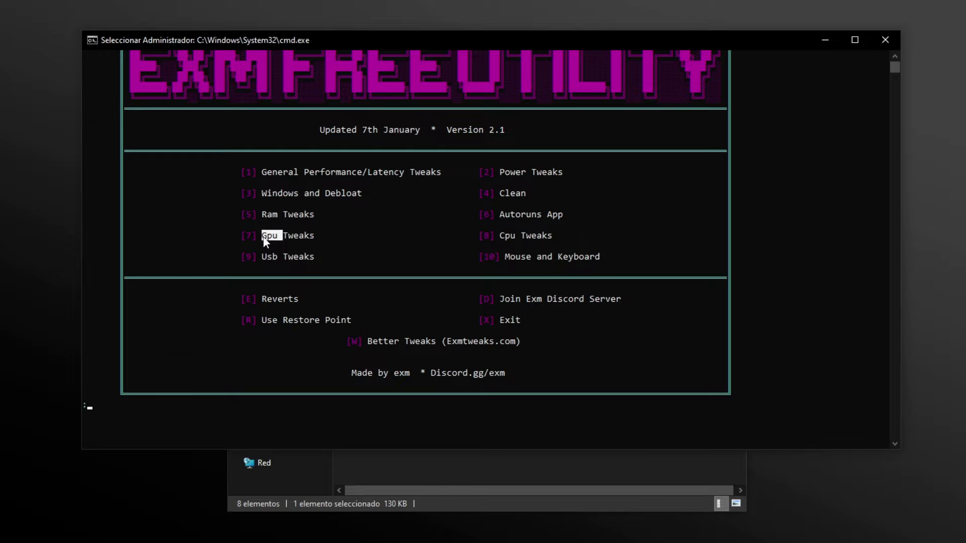
left_click(301, 236)
left_click(885, 40)
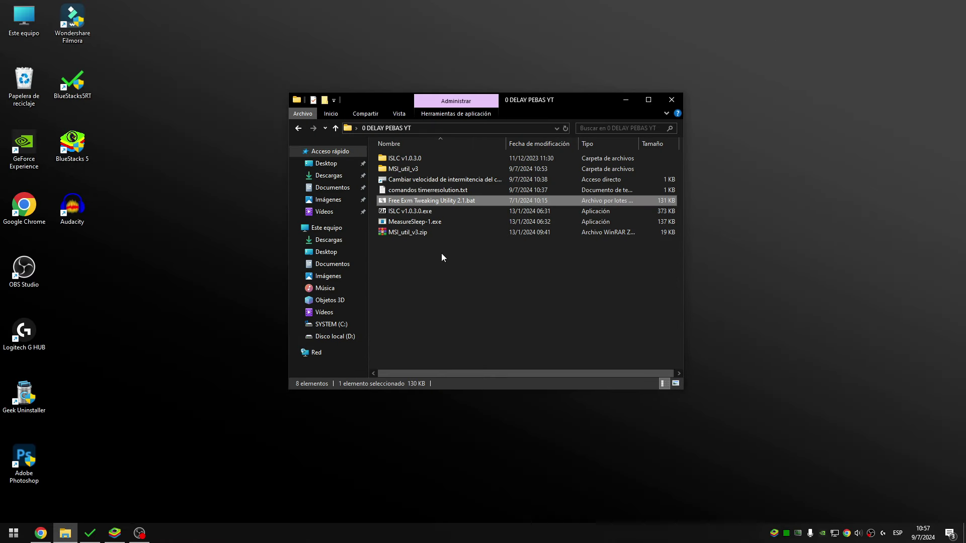
left_click(442, 257)
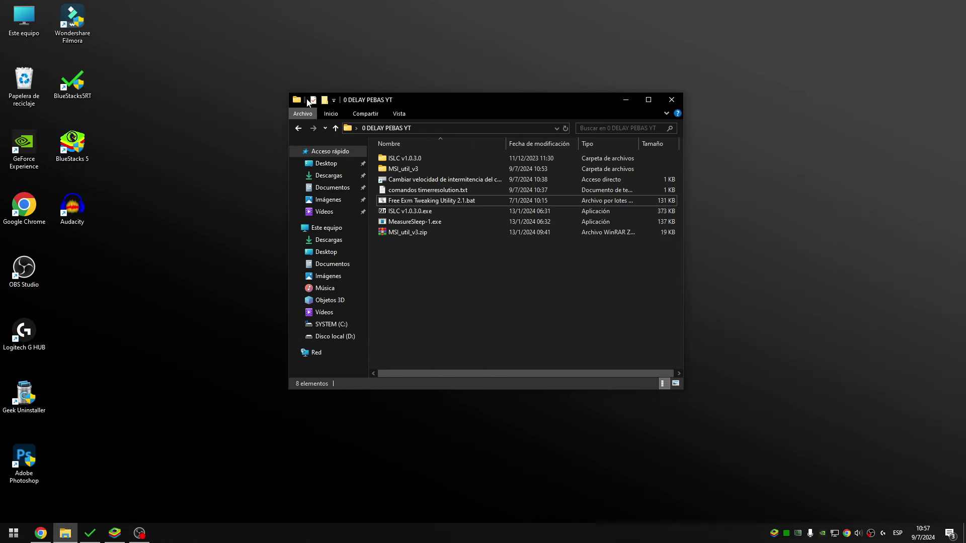
Reopen the 0 DELAY PEBAS YT folder and run MeasureSleep-1.exe via Ejecutar como administrador.
left_click(672, 99)
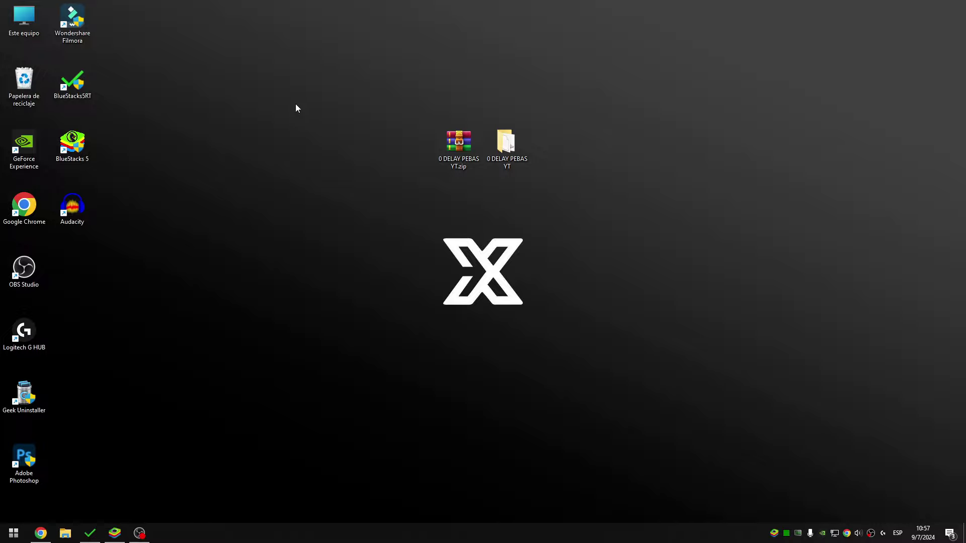
double_click(505, 143)
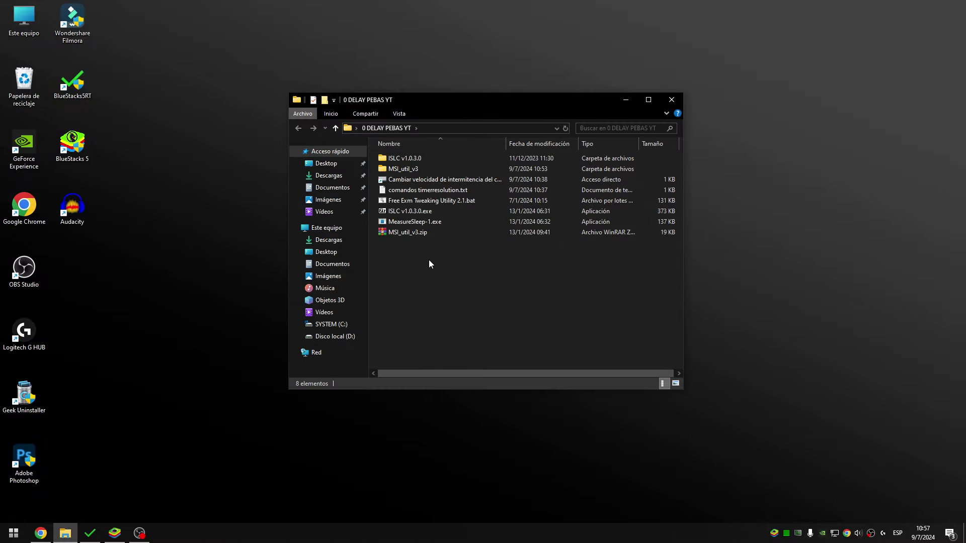
left_click(410, 222)
right_click(411, 222)
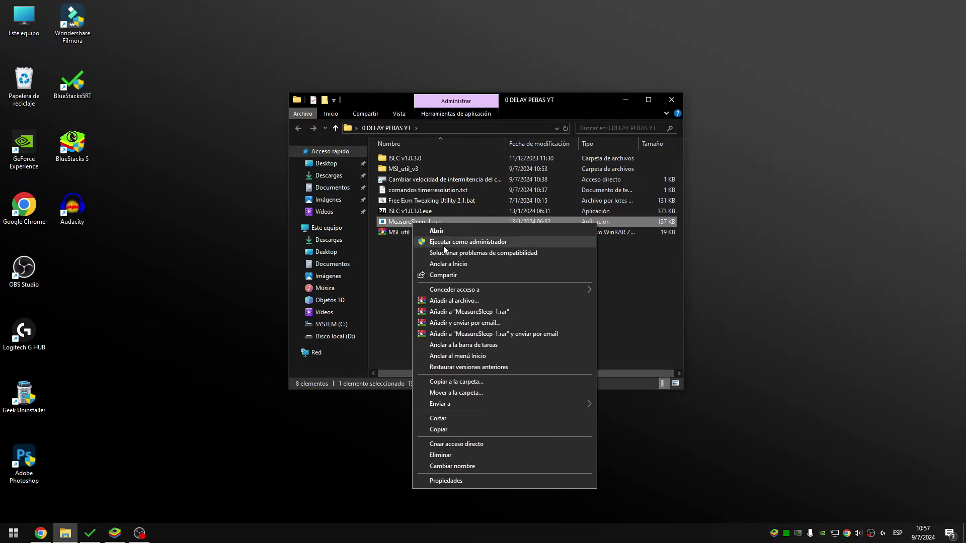
left_click(455, 244)
left_click(254, 114)
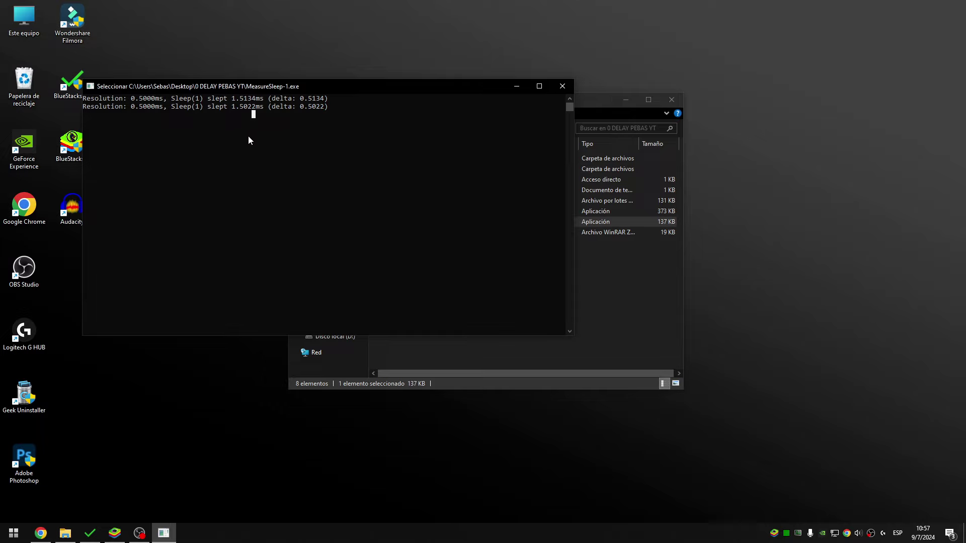
Hide the emulator, centre the MeasureSleep window, and bring its output to the front.
left_click(246, 138)
left_click(220, 226)
left_click(139, 495)
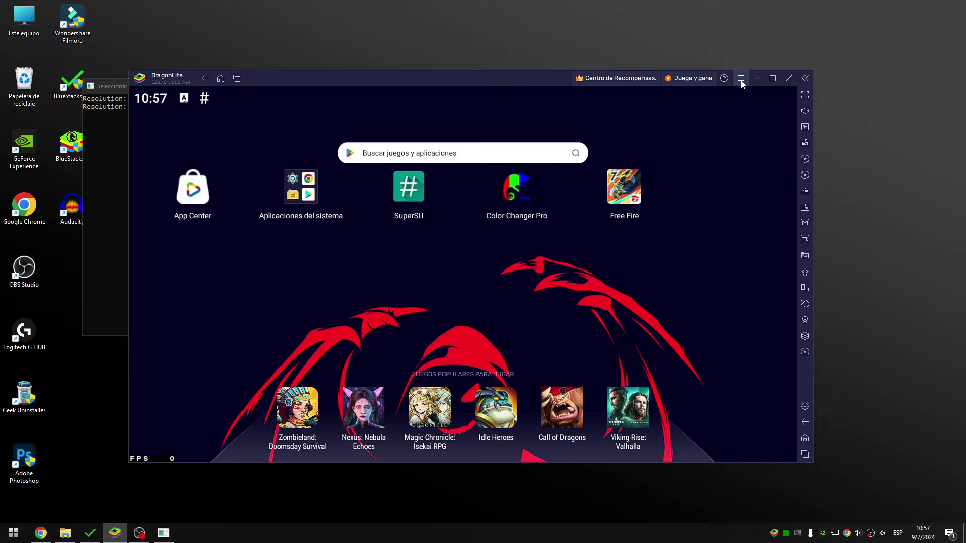
left_click(757, 79)
left_click_drag(294, 91, 472, 112)
left_click(455, 119)
left_click(497, 120)
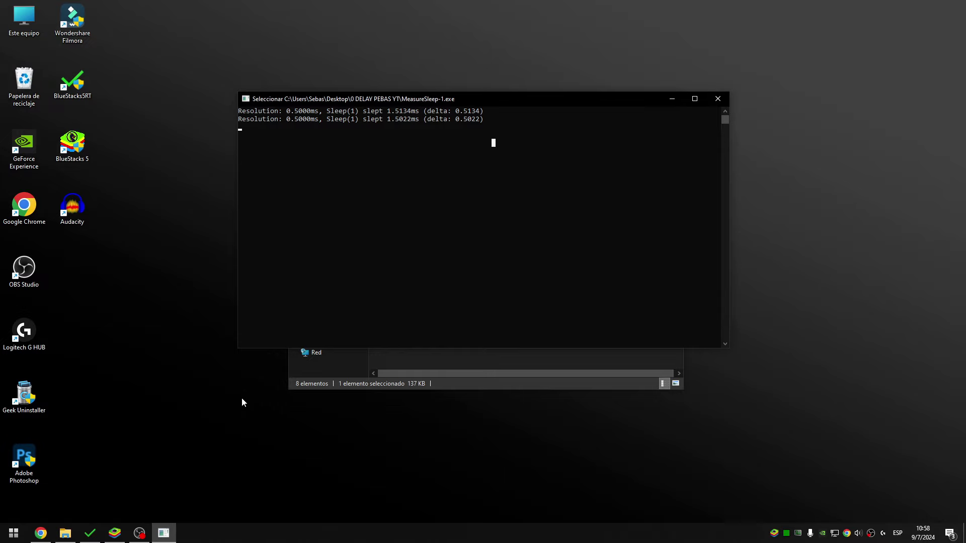
left_click(115, 534)
left_click(164, 533)
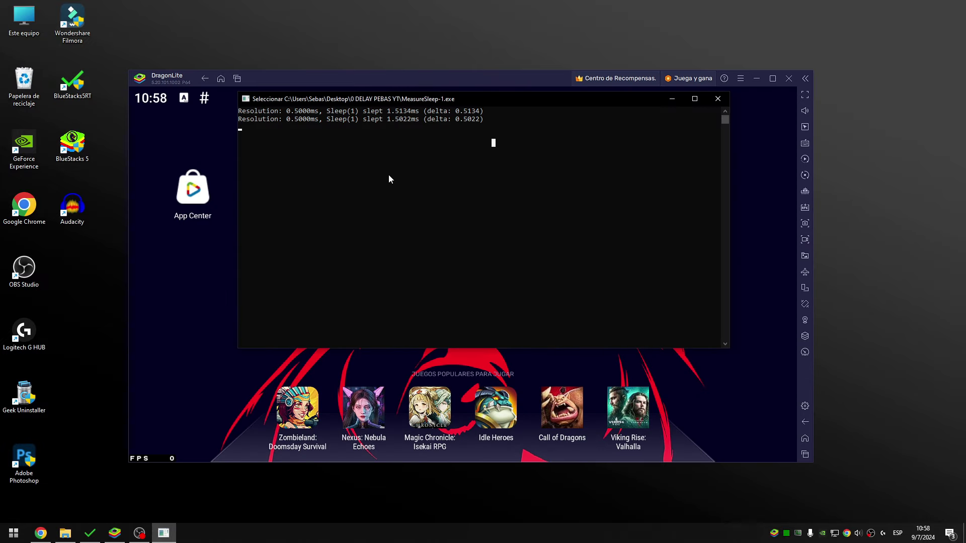
Highlight the 0.5 ms resolution, ~1.50 ms sleep time and delta values in the output.
left_click(401, 143)
right_click(509, 139)
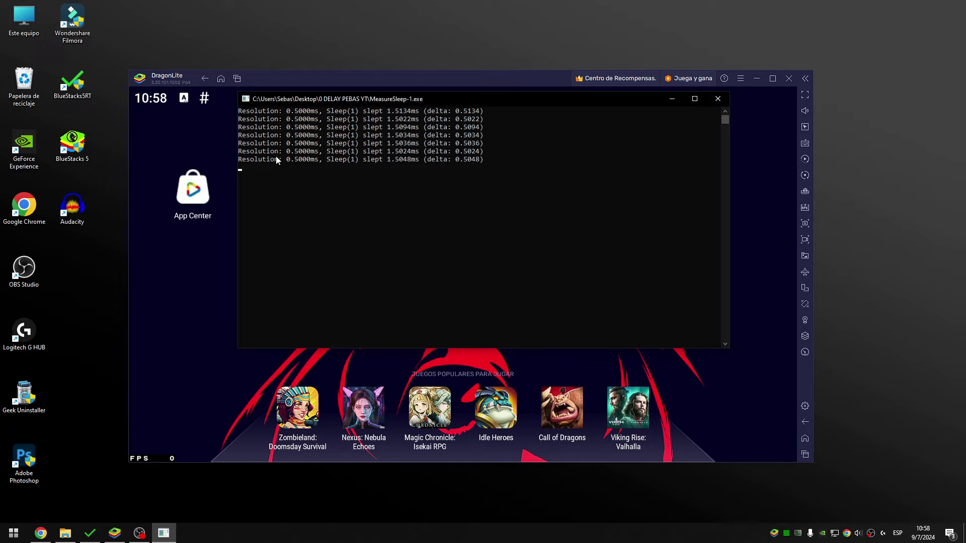
left_click_drag(287, 151, 298, 151)
left_click_drag(389, 151, 419, 152)
double_click(466, 151)
left_click(330, 176)
Close MeasureSleep, hide the emulator, shift the folder window left, and refresh the desktop.
left_click(717, 99)
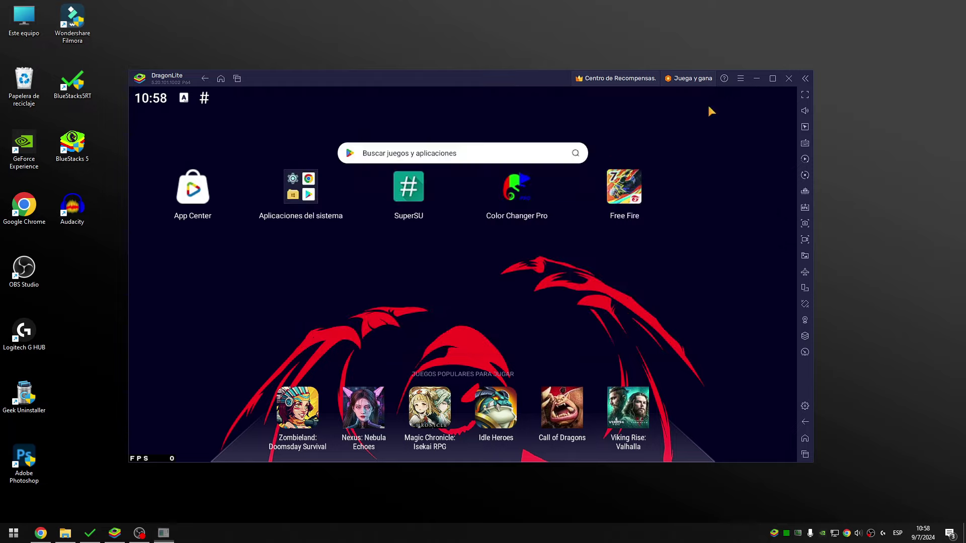
left_click(756, 79)
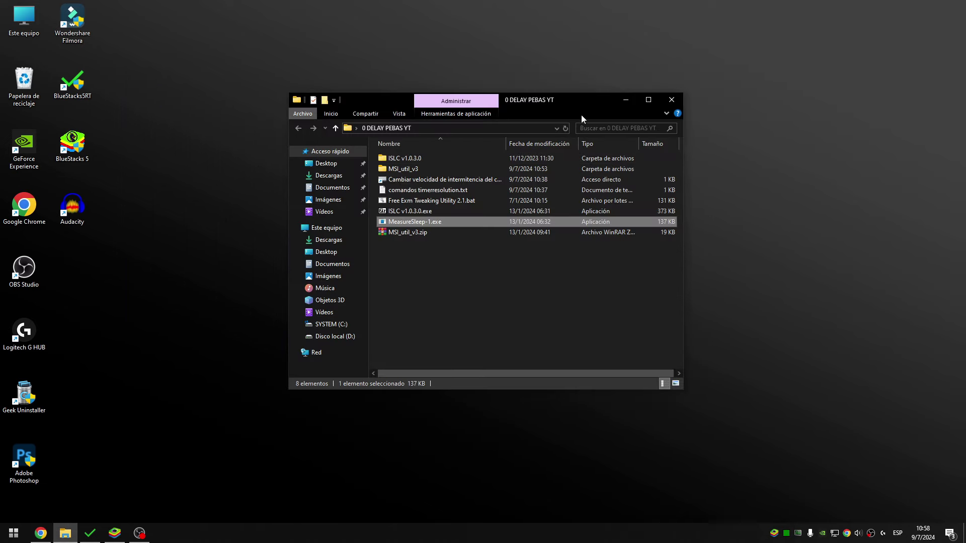
left_click_drag(524, 110, 495, 114)
right_click(122, 184)
left_click(151, 215)
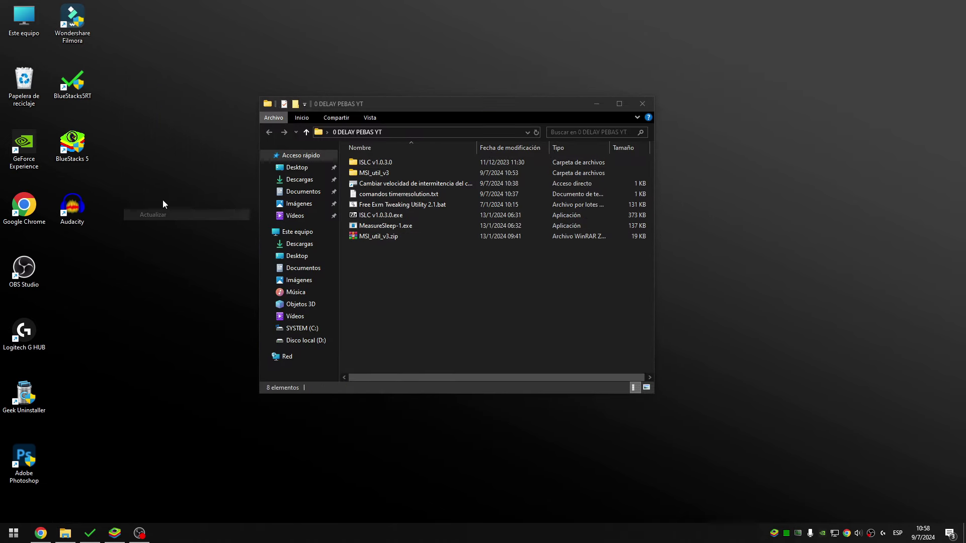